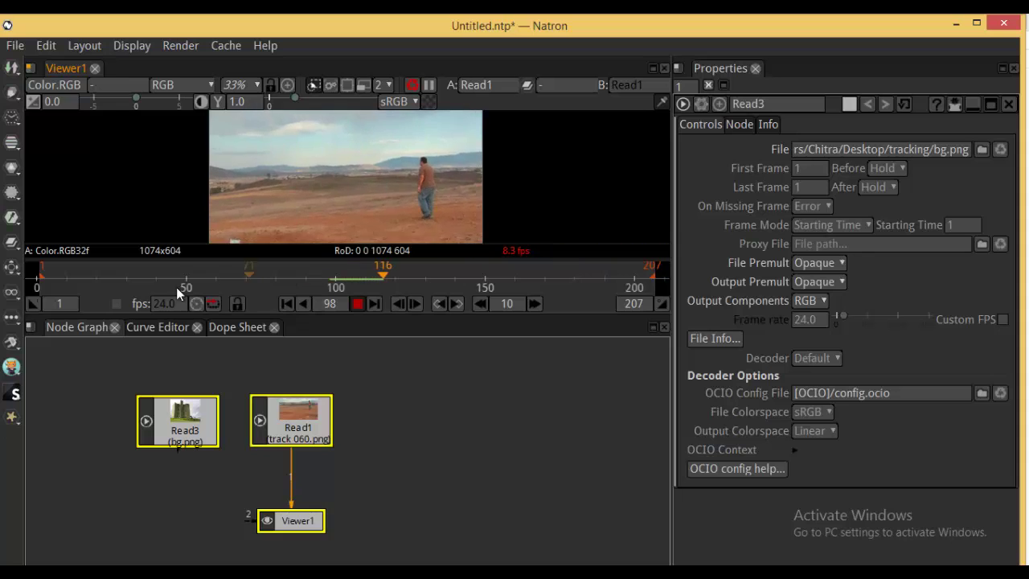
- Stop playback and view the castle image and the desert footage in turn in the viewer
left_click(358, 304)
left_click(200, 432)
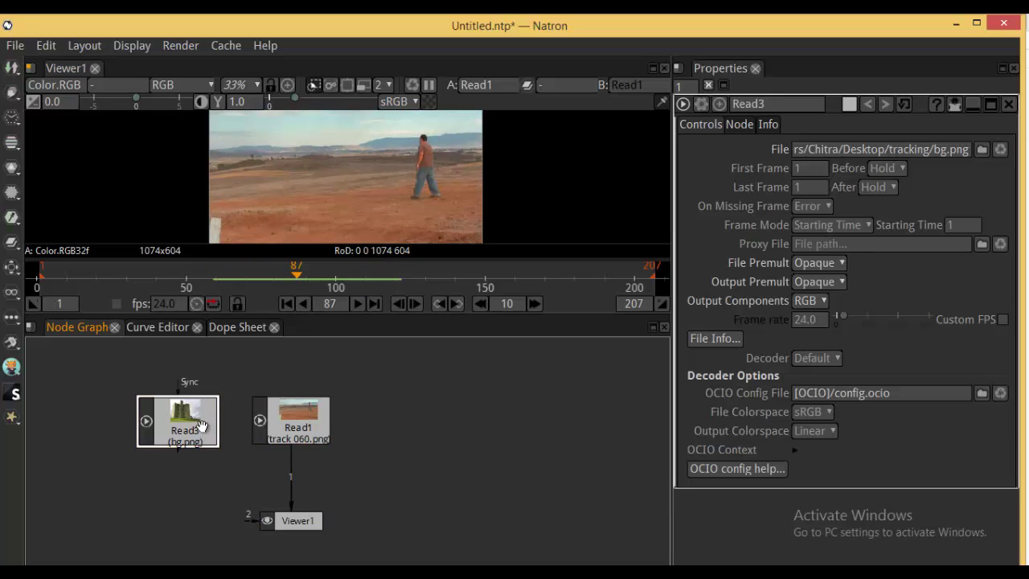
key("1")
scroll(450, 165, "down", 5)
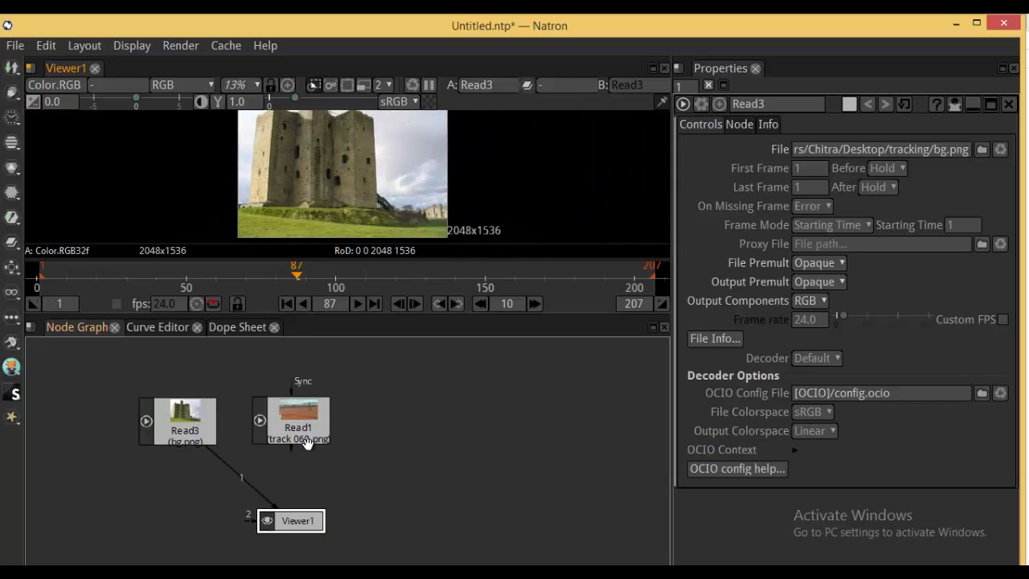
left_click(291, 414)
key("1")
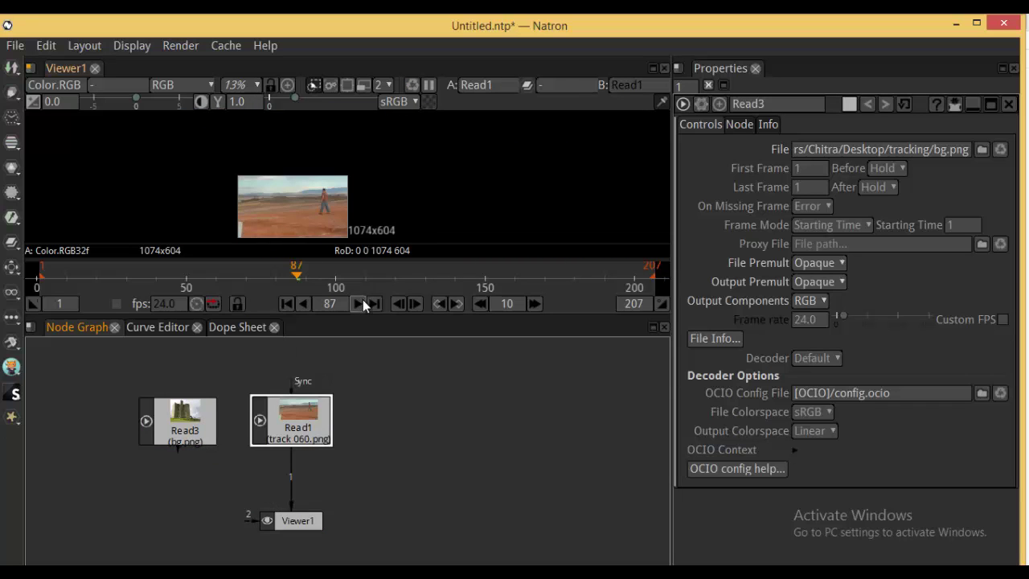
- Enlarge the viewer area and inspect the distant hills and buildings in the desert footage
left_click_drag(51, 277, 250, 233)
scroll(341, 180, "up", 8)
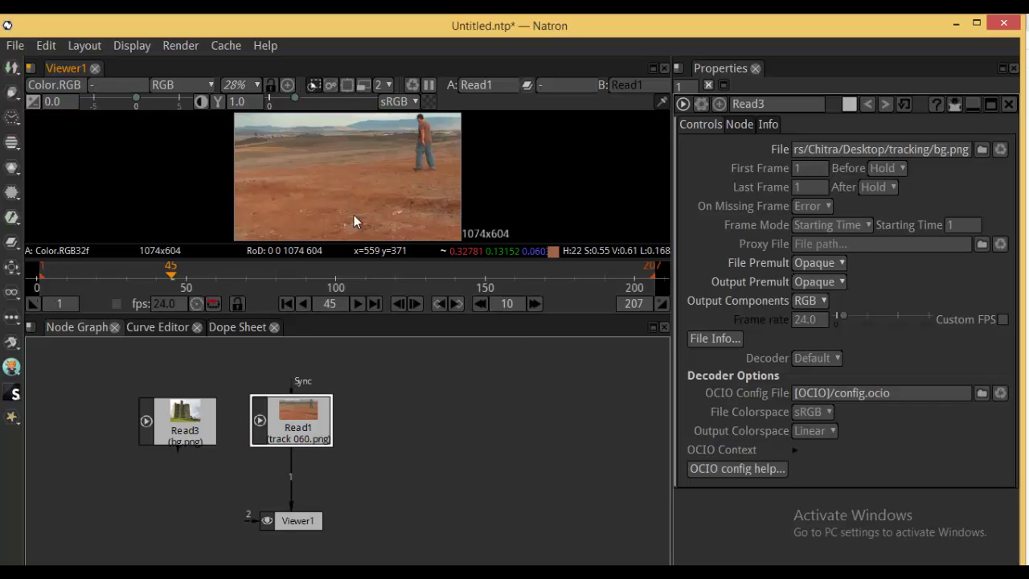
left_click_drag(404, 316, 400, 387)
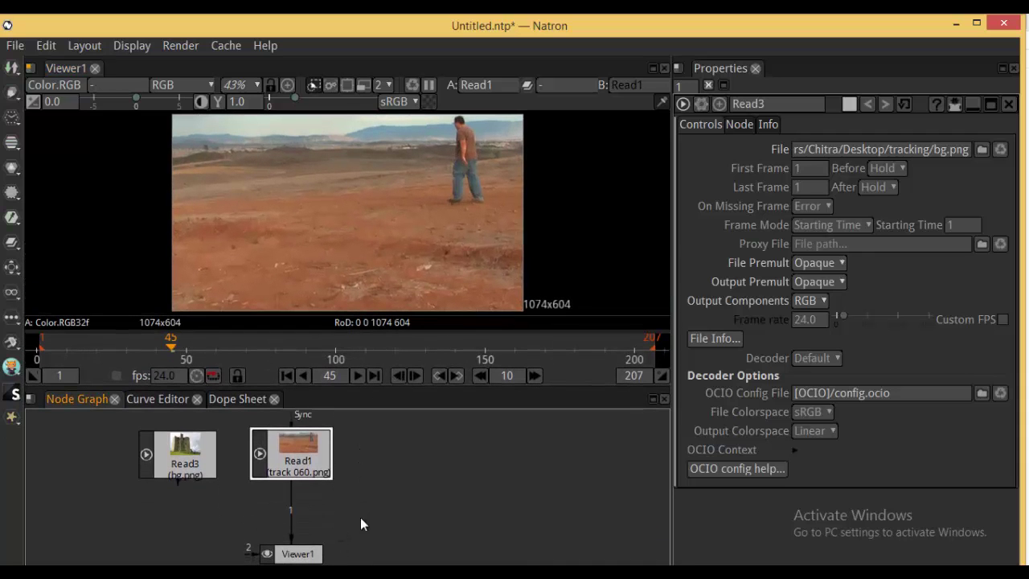
left_click(360, 519)
scroll(240, 176, "up", 6)
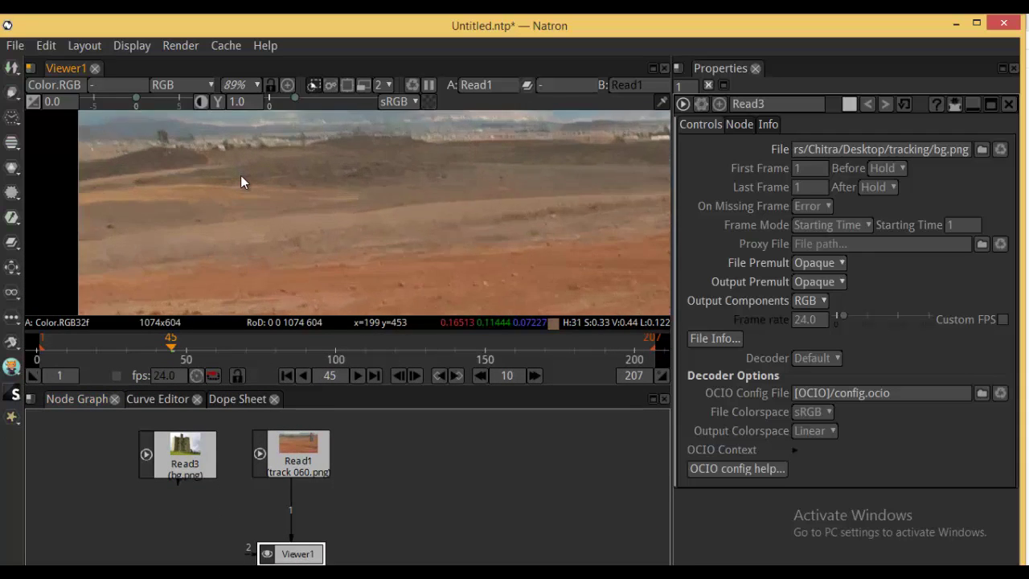
left_click_drag(240, 175, 420, 180)
scroll(253, 188, "up", 3)
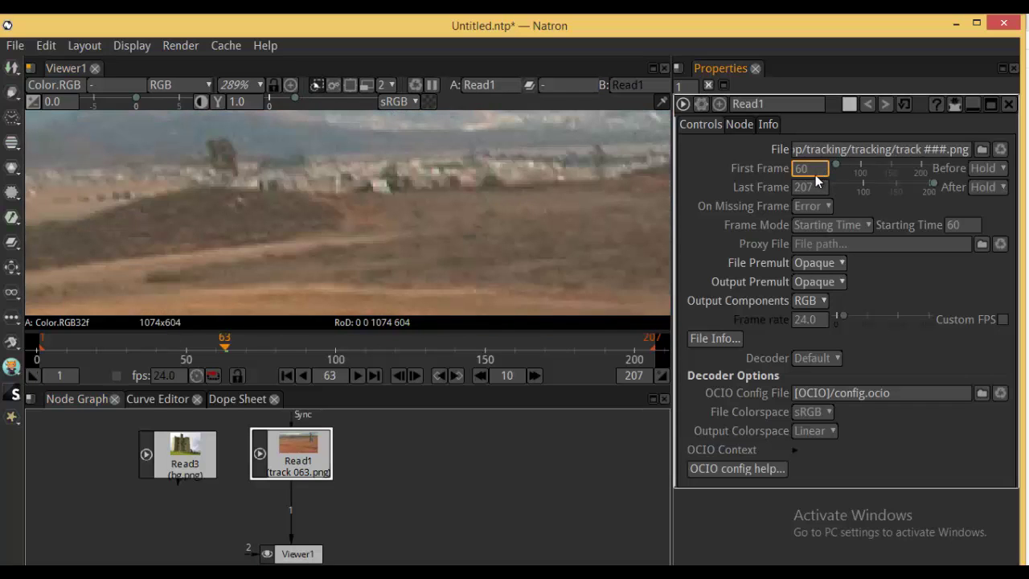
- Set the first frame of the project's frame range to 60 in the project settings
left_click(398, 469)
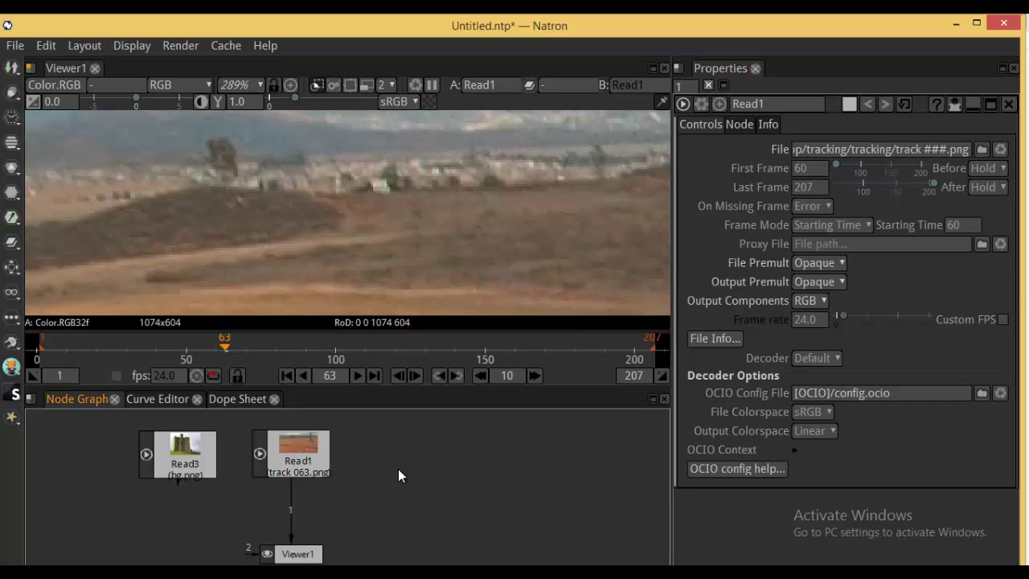
key("s")
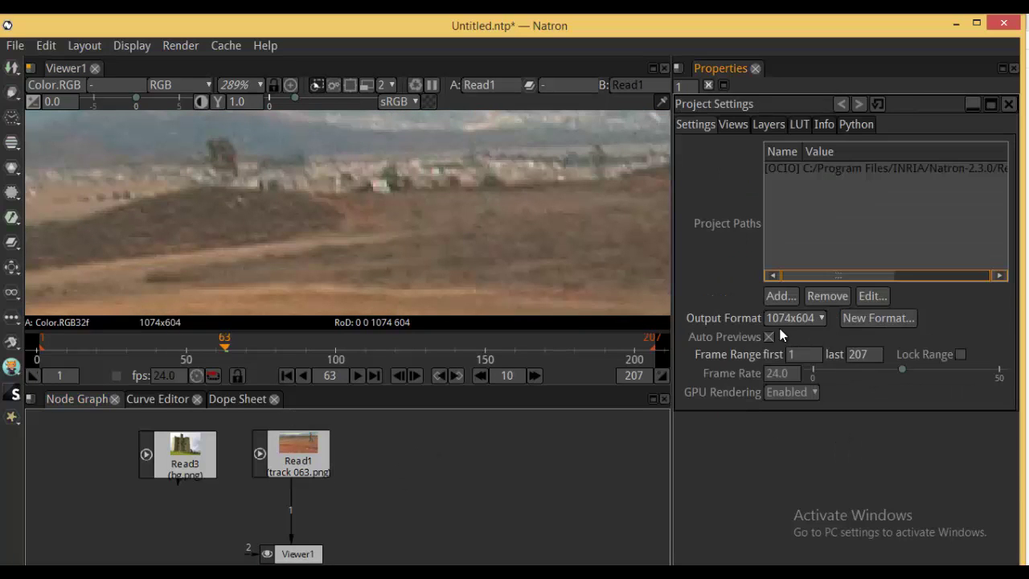
left_click(136, 48)
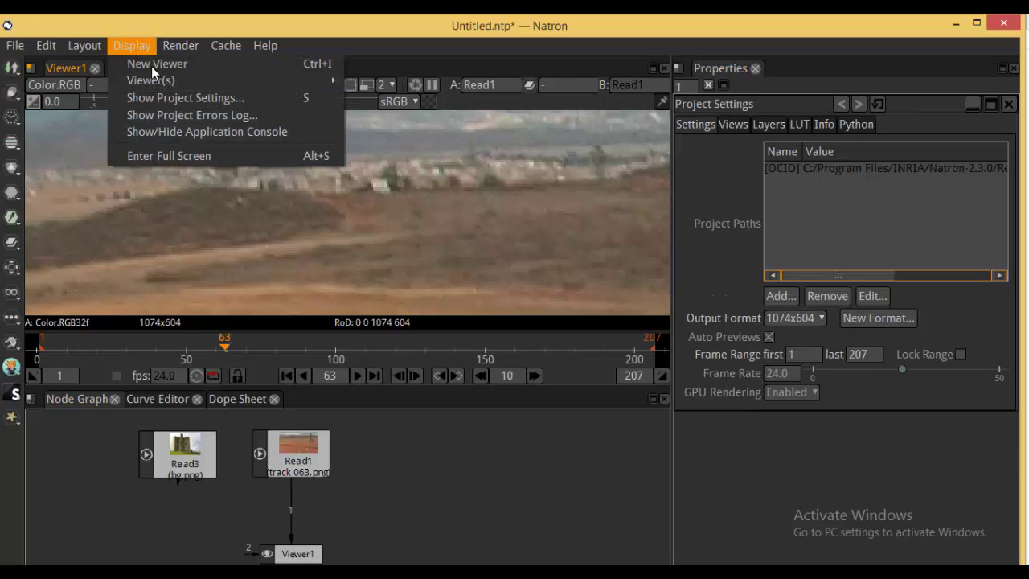
left_click(169, 98)
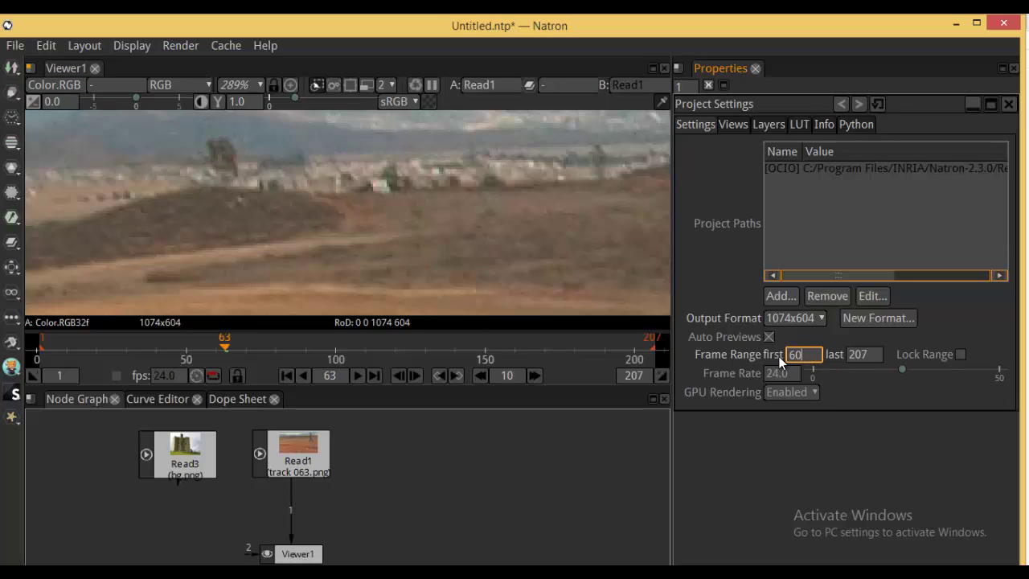
- Compare the desert footage node's first frame with the project's frame range
double_click(312, 460)
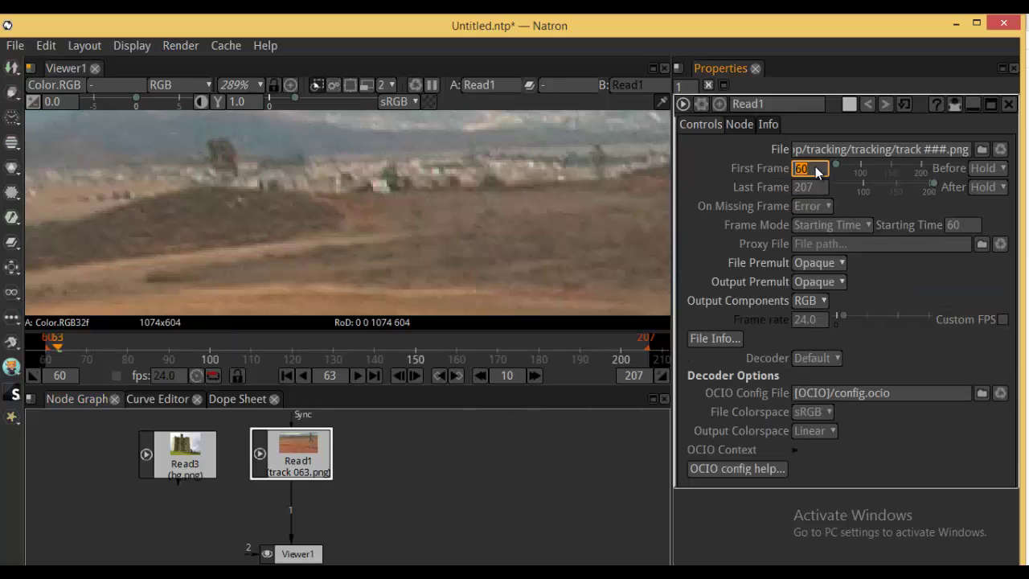
left_click(482, 435)
left_click(438, 463)
key("s")
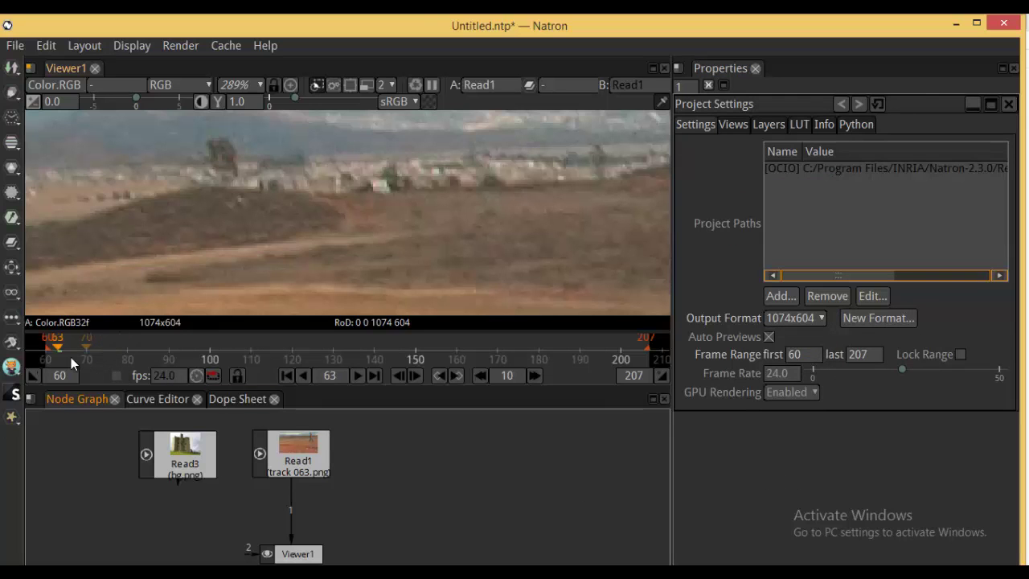
- Go to frame 85 and add a Tracker node between the desert footage and the viewer
left_click_drag(59, 346, 148, 347)
key("f")
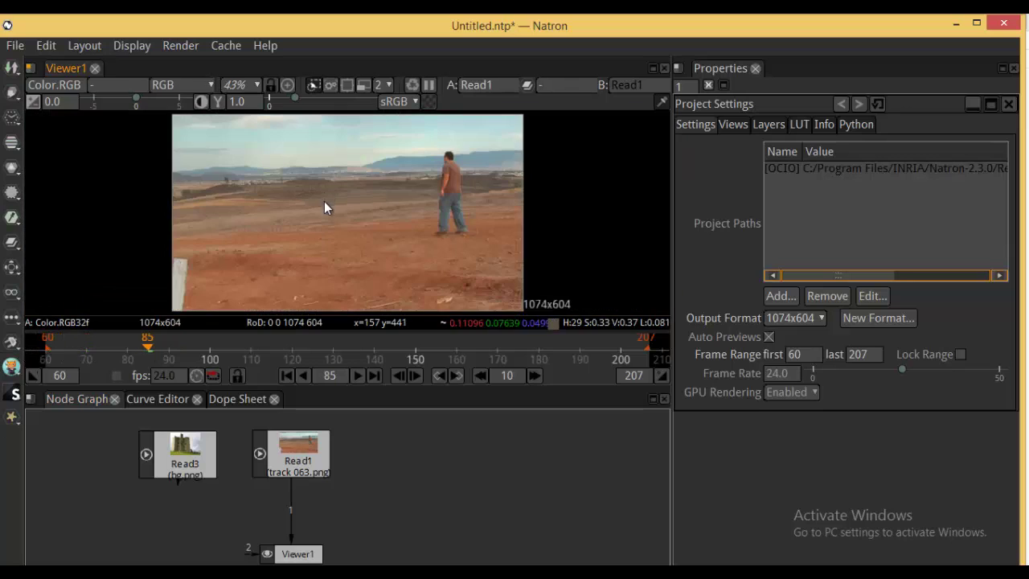
left_click(303, 472)
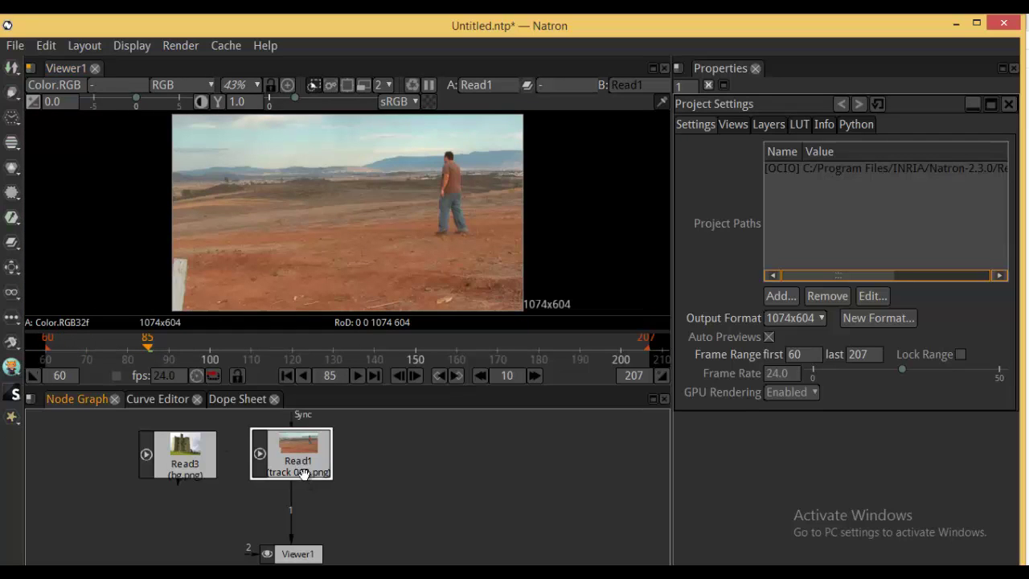
left_click(11, 268)
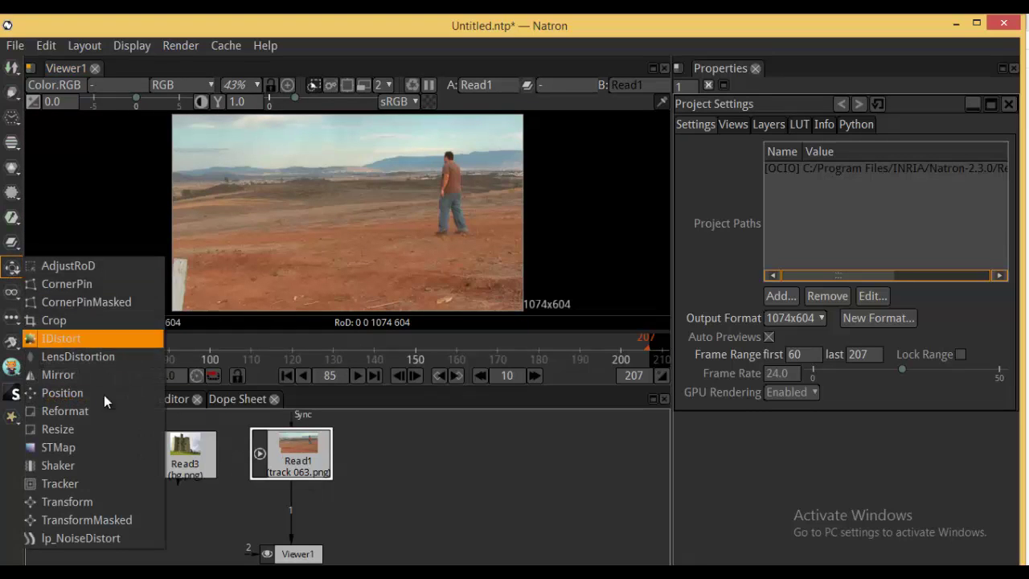
left_click(62, 482)
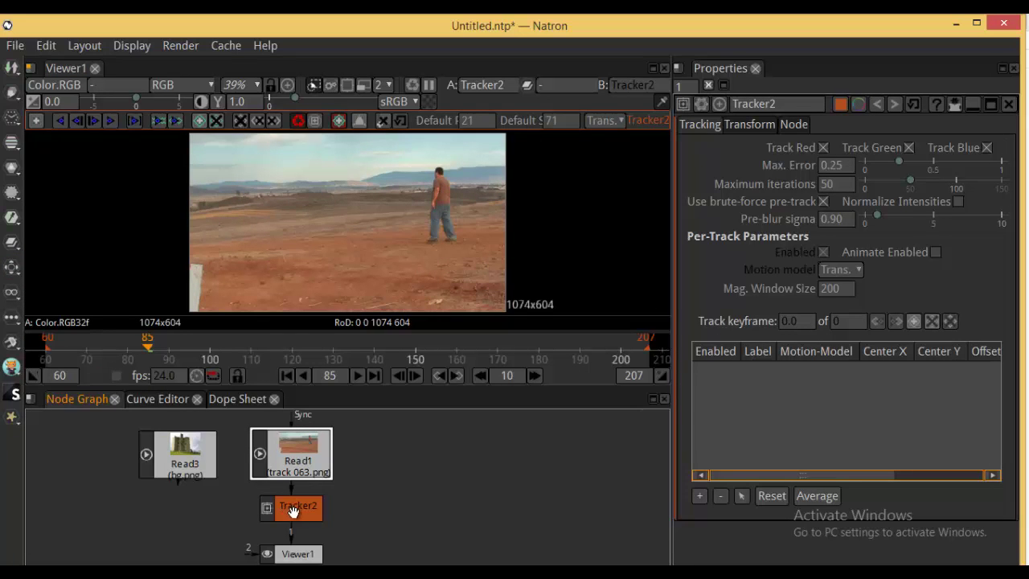
- Add a tracking point on the small white building below the distant hills at frame 85
scroll(258, 217, "up", 10)
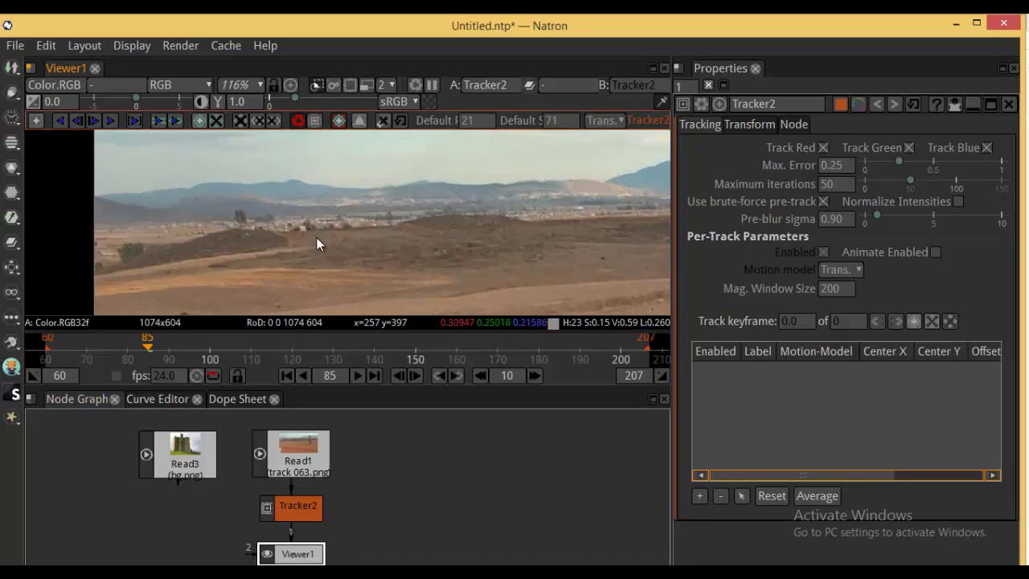
scroll(304, 165, "up", 8)
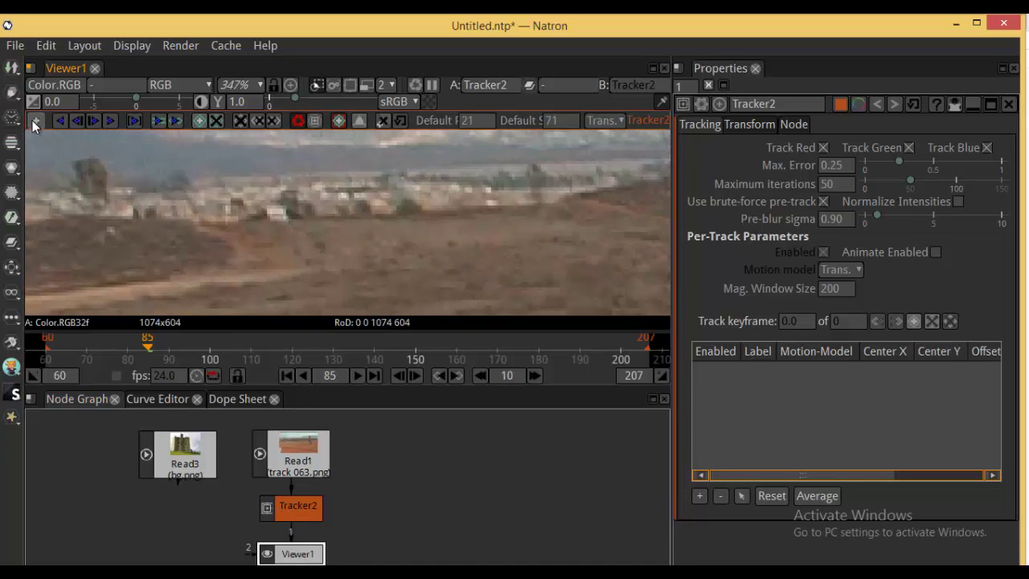
scroll(274, 209, "up", 4)
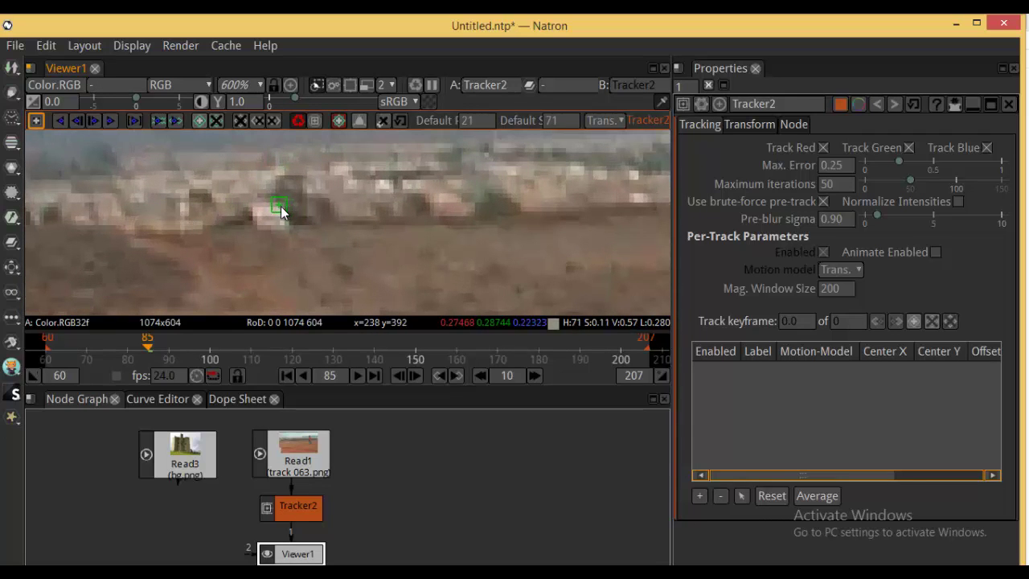
left_click(280, 208)
scroll(377, 217, "down", 7)
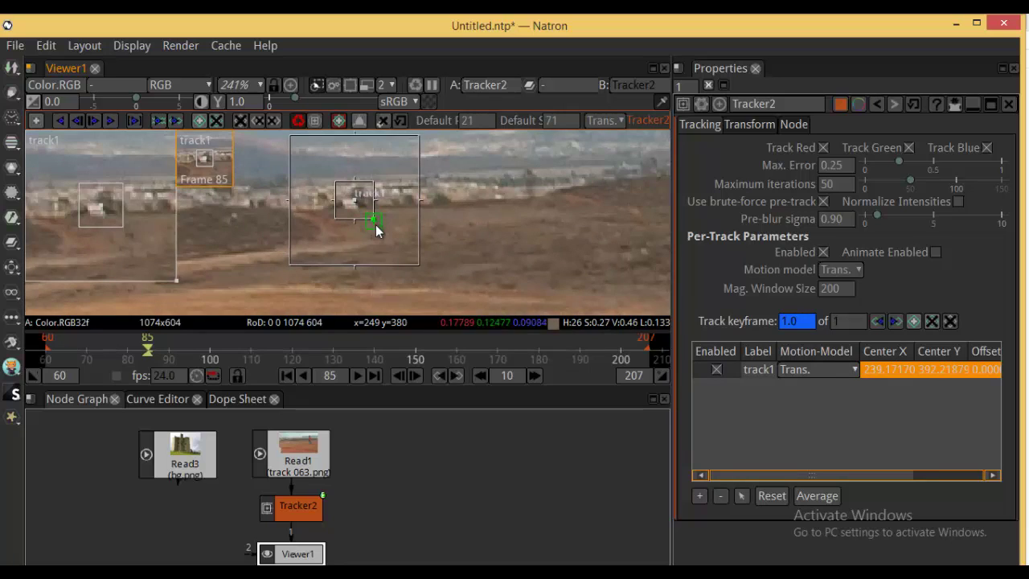
- Enlarge the tracking point's pattern and search boxes slightly around the white building
left_click_drag(373, 228, 323, 240)
scroll(326, 239, "down", 3)
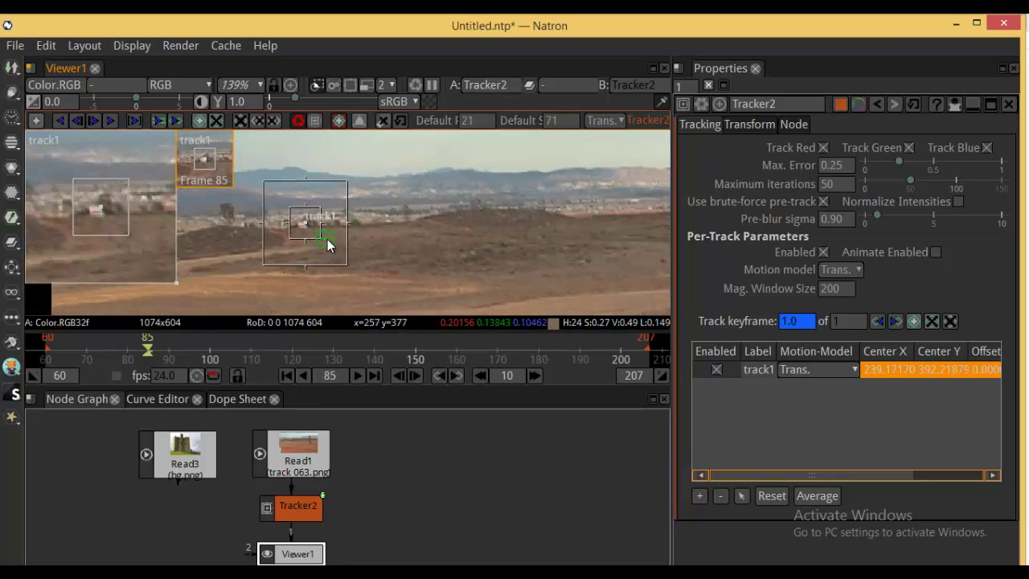
left_click_drag(408, 253, 431, 227)
scroll(434, 227, "down", 1)
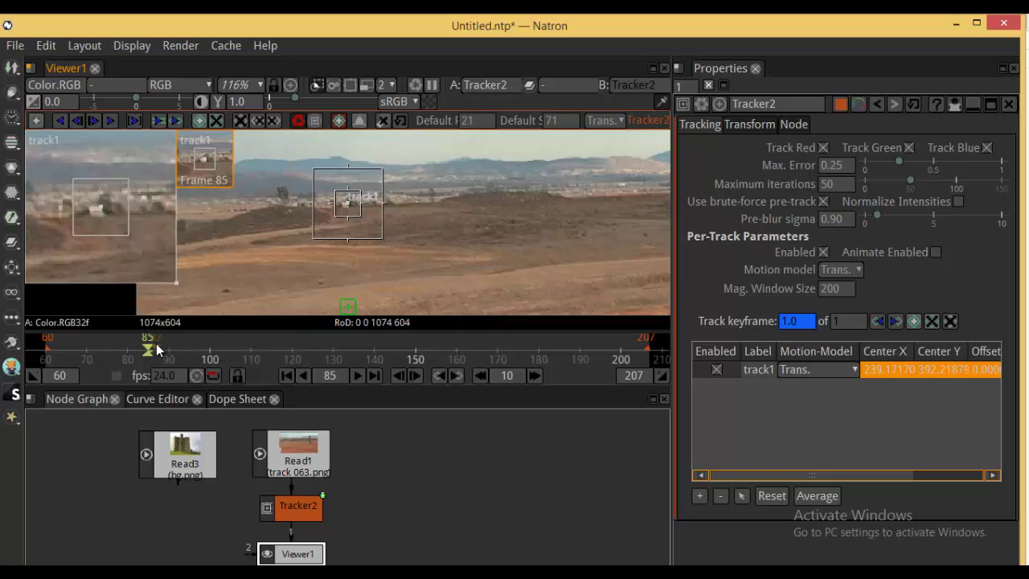
- Track the point backward from frame 85 to frame 60 and forward to frame 207
left_click(63, 122)
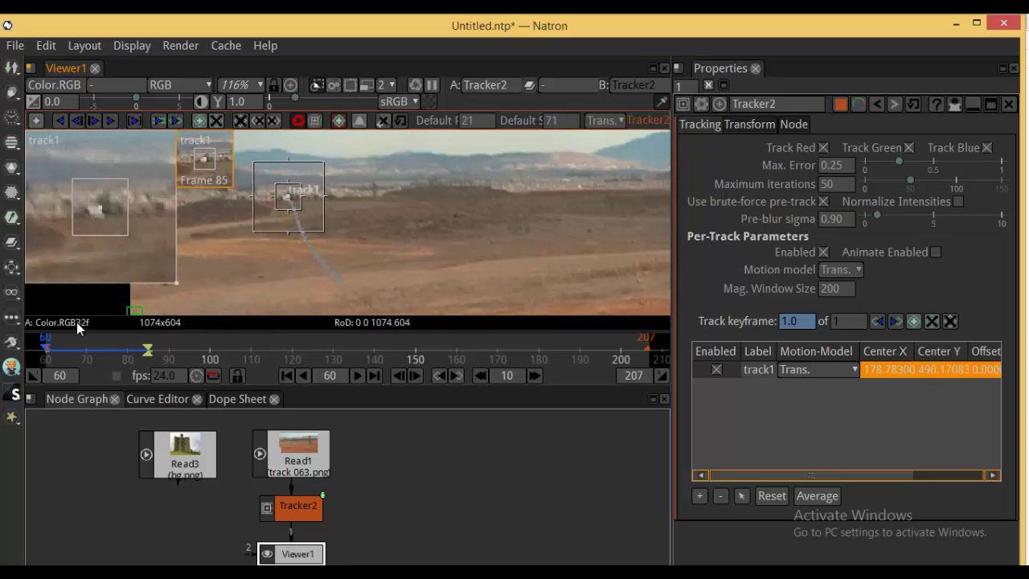
left_click_drag(54, 345, 146, 357)
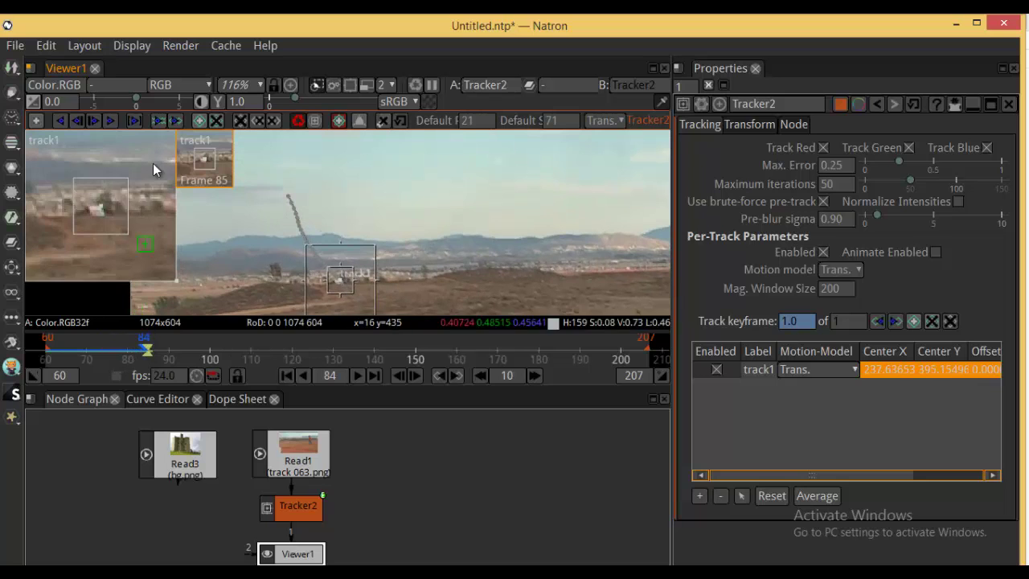
left_click(94, 123)
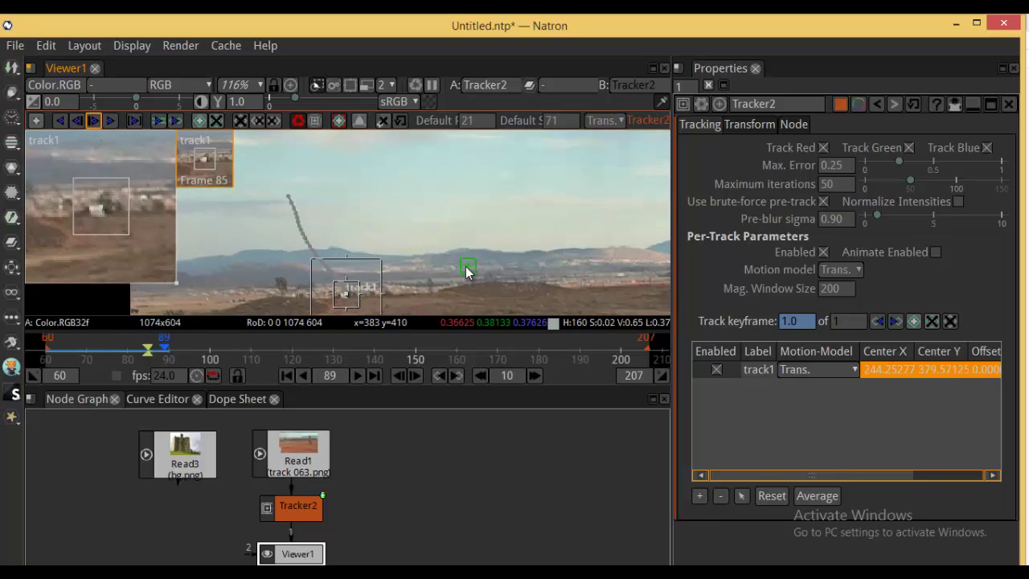
left_click_drag(465, 266, 443, 202)
left_click(112, 121)
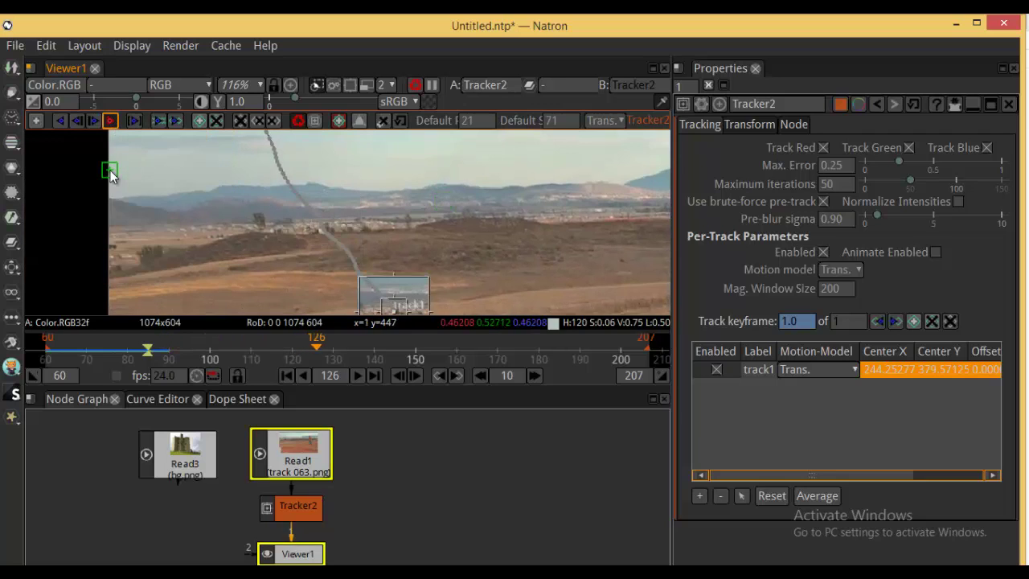
scroll(254, 238, "down", 5)
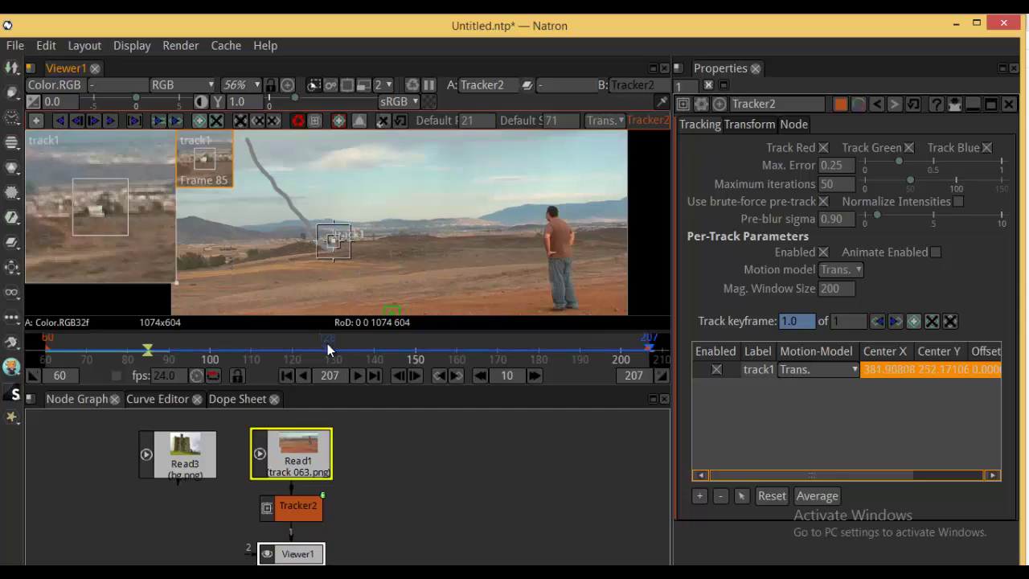
- Scrub through the tracked frames to check that the point stays on the white building
left_click(247, 351)
mouse_move(244, 351)
left_mouse_down()
mouse_move(172, 350)
mouse_move(596, 357)
mouse_move(508, 368)
mouse_move(251, 354)
left_mouse_up()
scroll(344, 271, "up", 5)
scroll(344, 271, "up", 3)
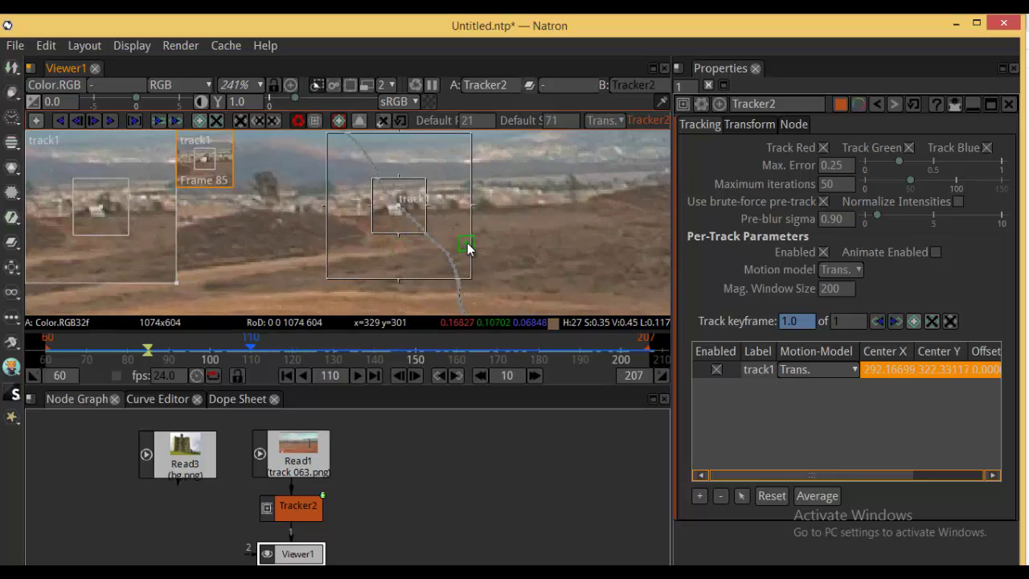
left_click_drag(198, 347, 330, 350)
scroll(477, 200, "down", 2)
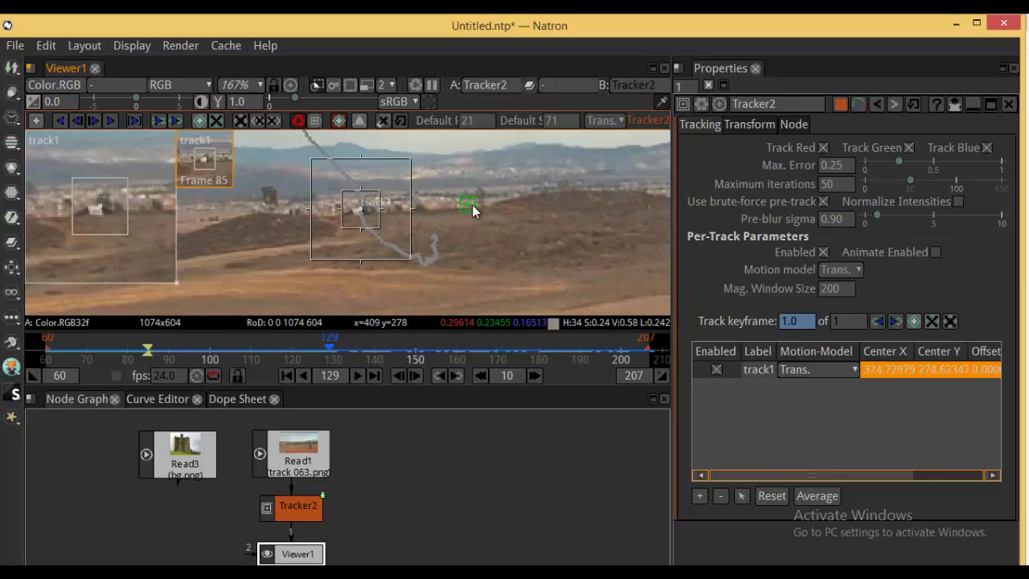
left_click(197, 466)
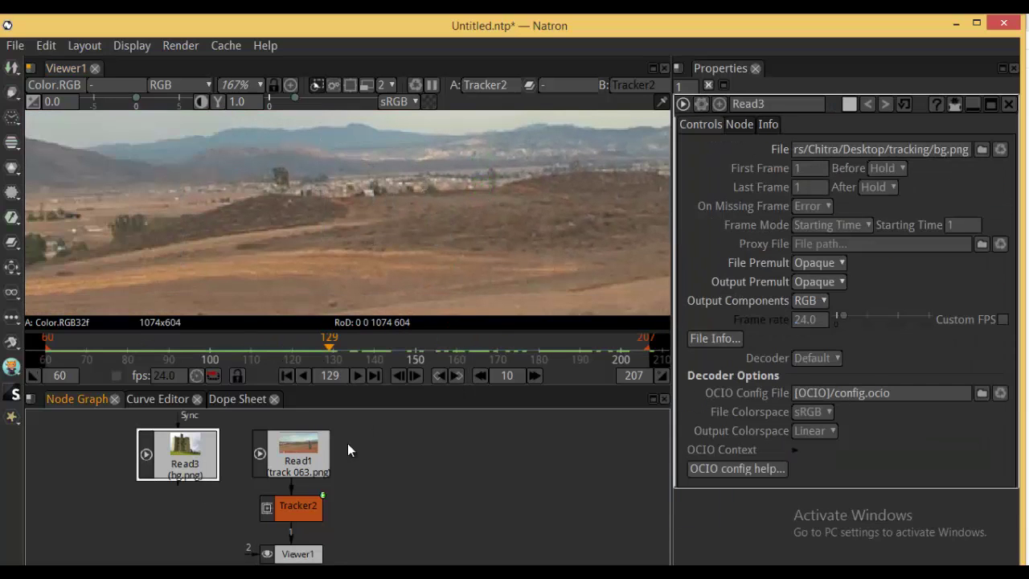
left_click(304, 508)
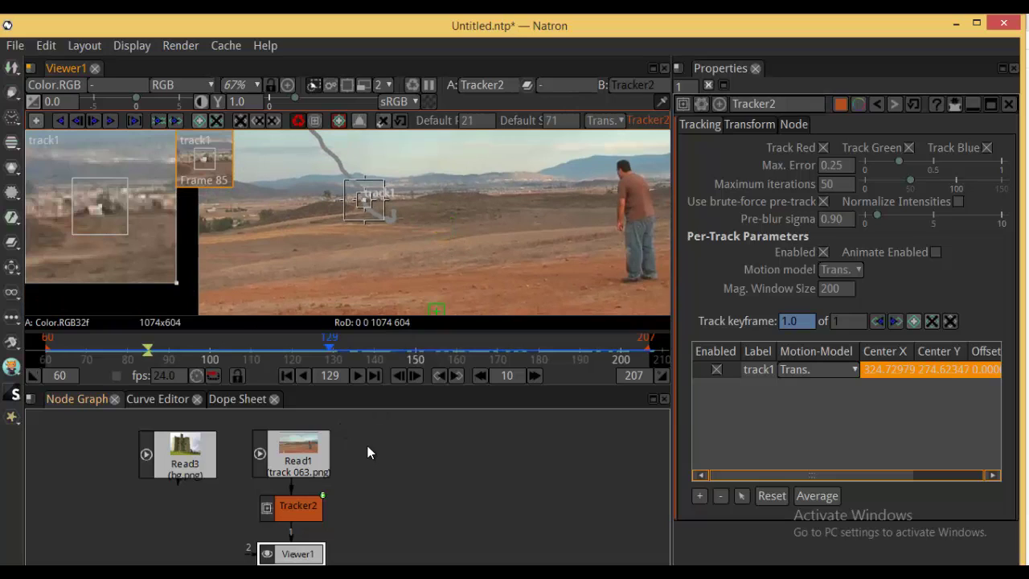
left_click_drag(366, 512, 384, 462)
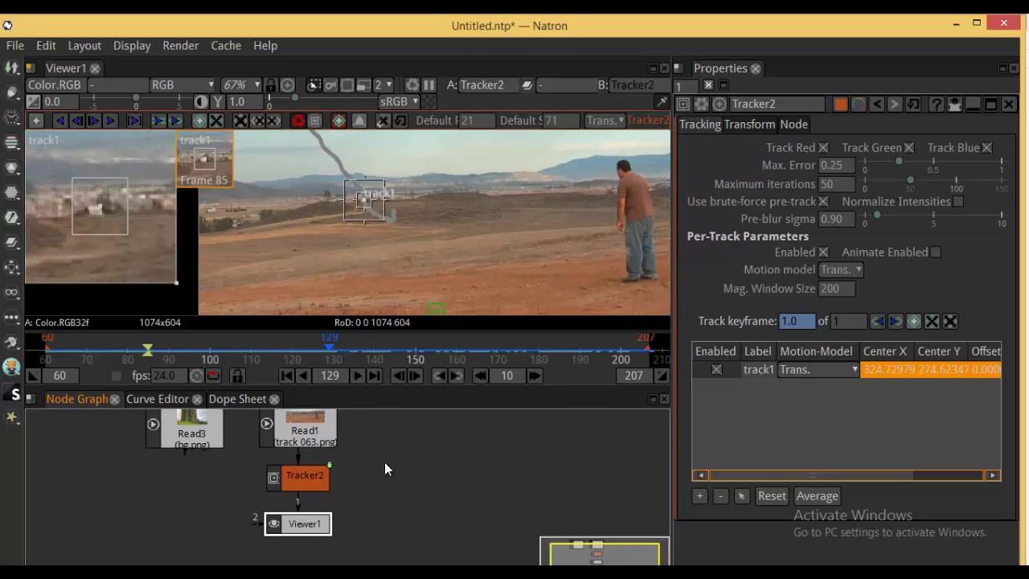
left_click(298, 486)
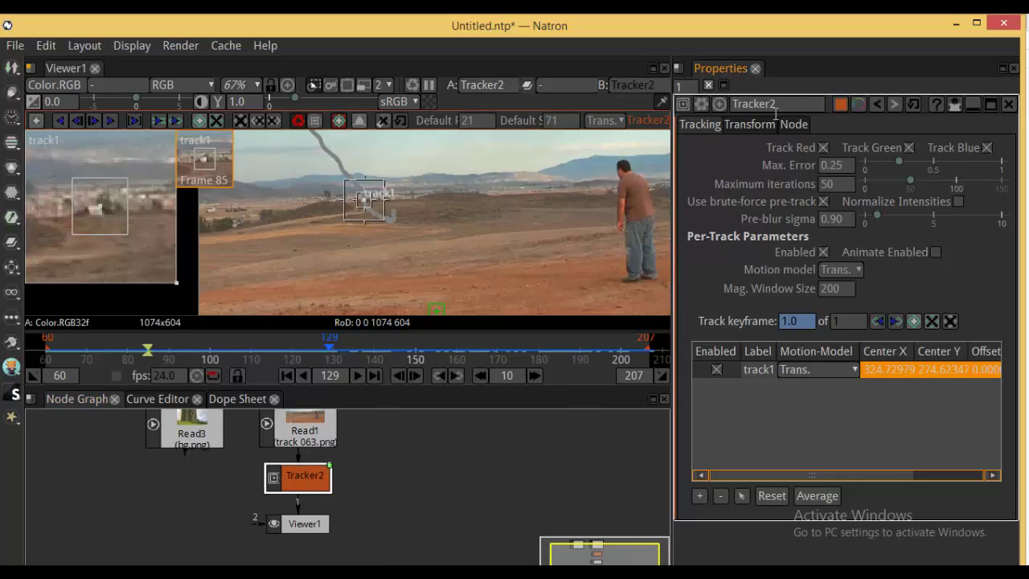
left_click(751, 125)
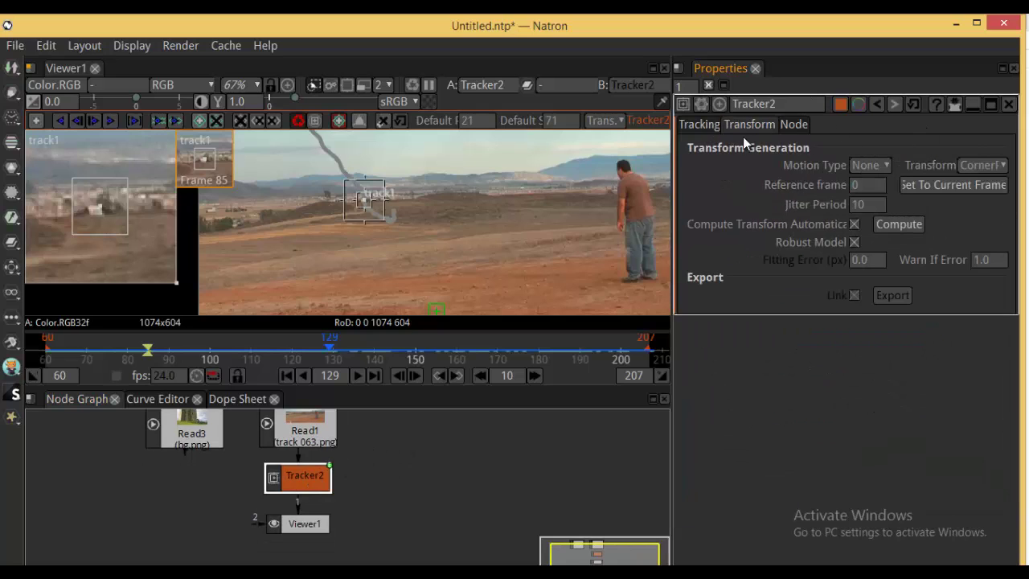
left_click(699, 125)
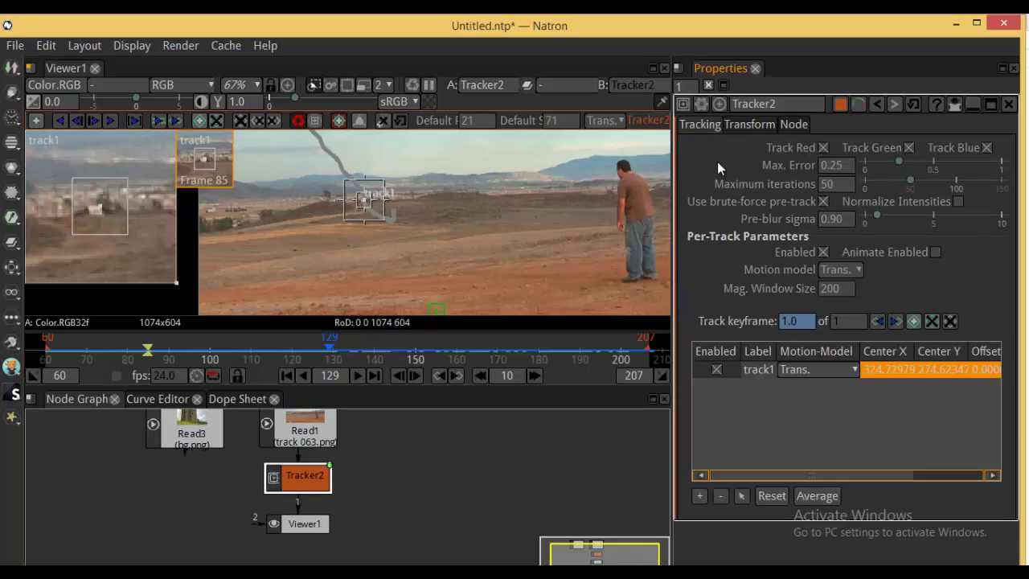
- Move the tracker node aside, disconnected from the graph, and add a Reformat node after the castle image
left_click_drag(320, 491, 198, 492)
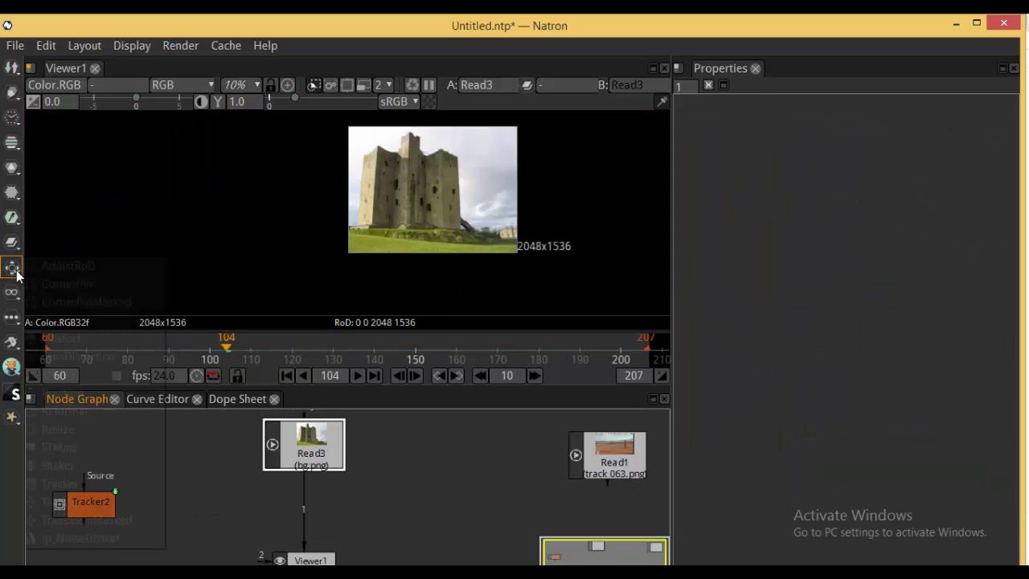
left_click(12, 267)
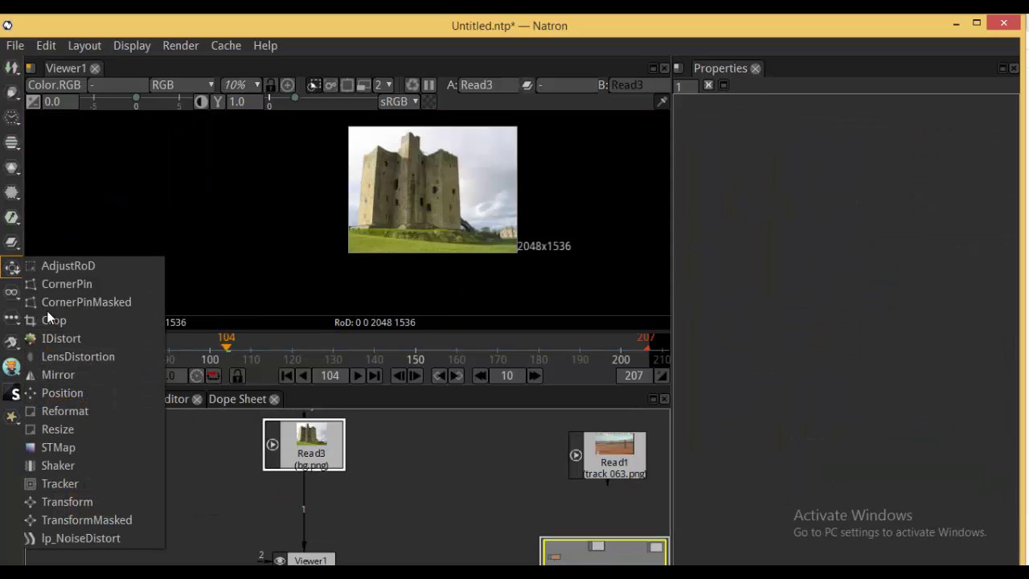
left_click(69, 412)
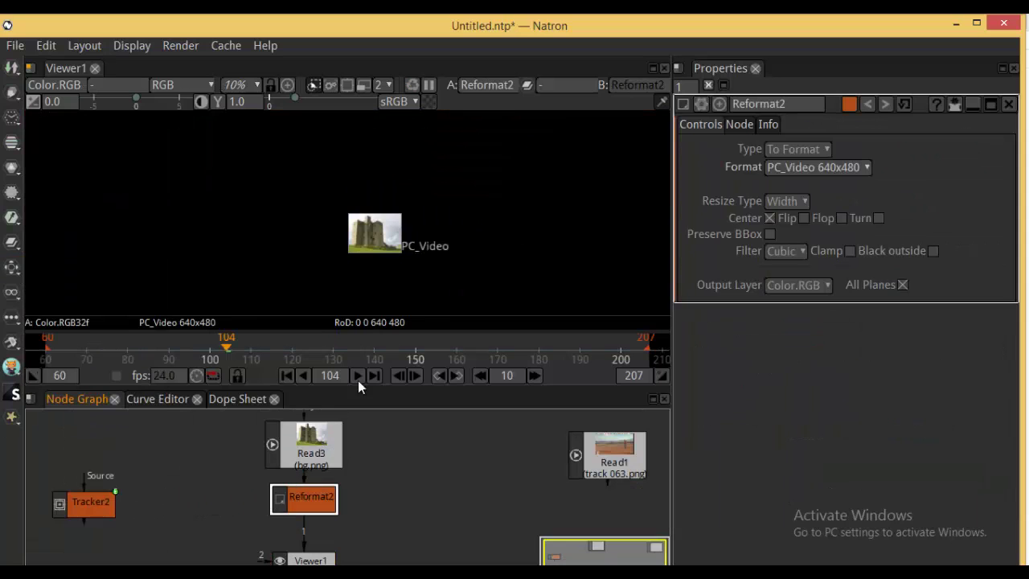
scroll(383, 250, "up", 10)
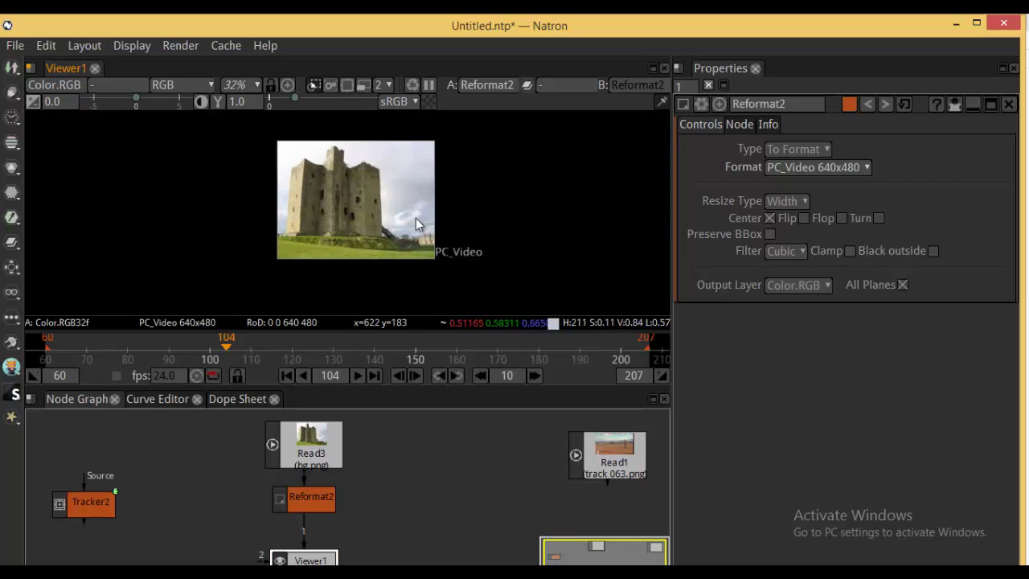
scroll(391, 224, "up", 2)
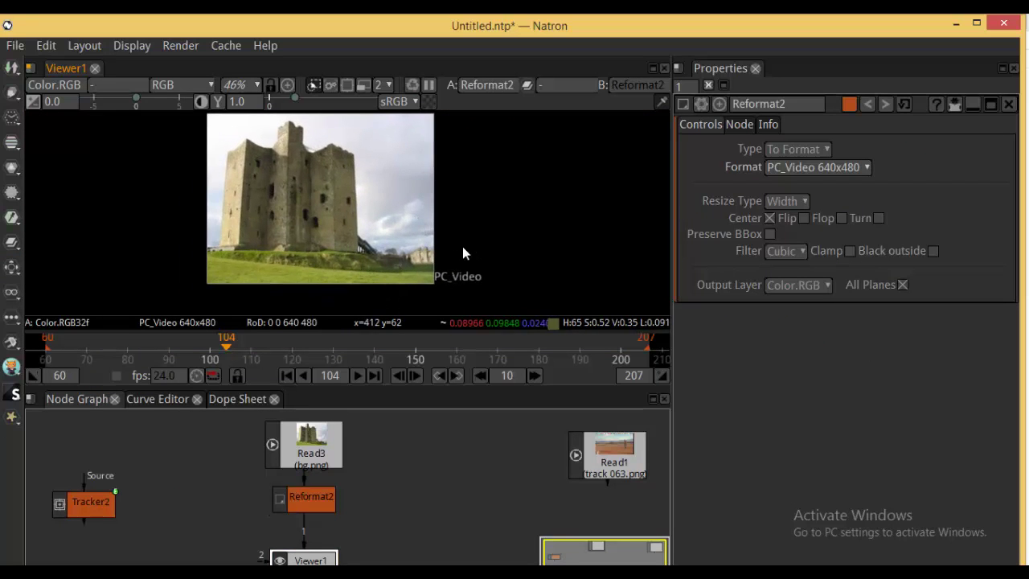
- Set the Reformat node's format to 1074x604 to match the desert footage and display its output in the viewer
left_click(863, 173)
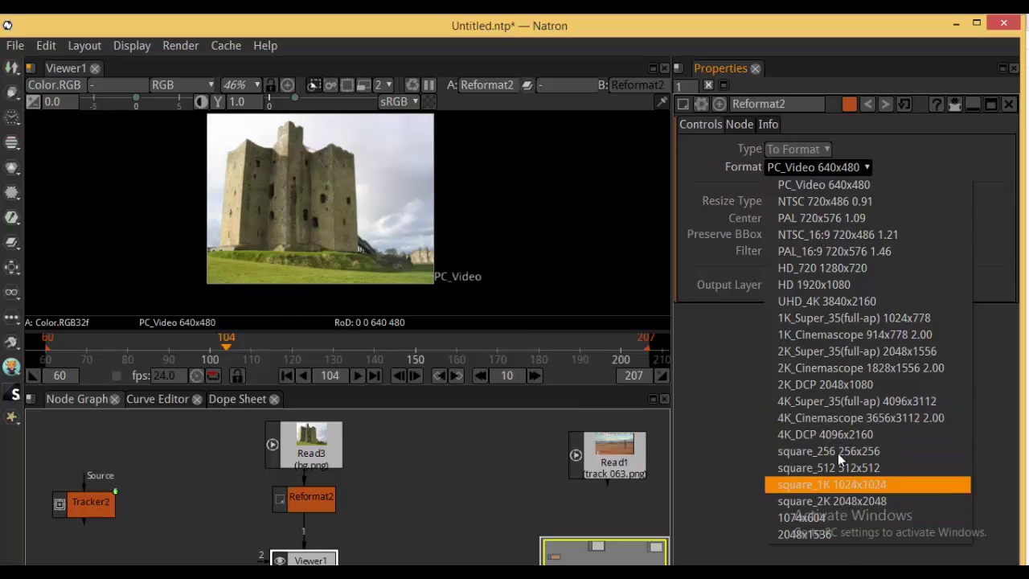
left_click_drag(627, 465, 577, 455)
key("1")
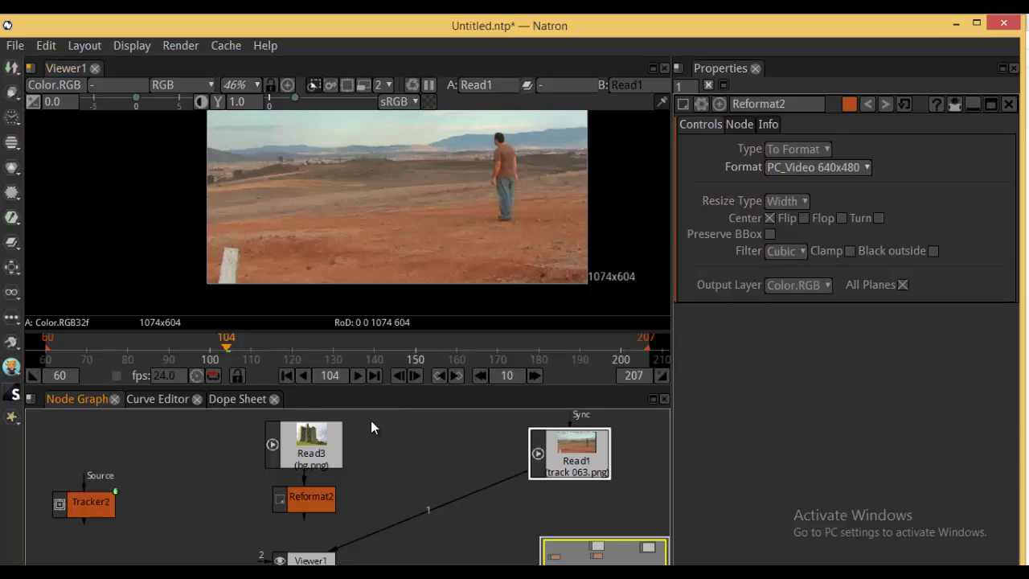
left_click(325, 500)
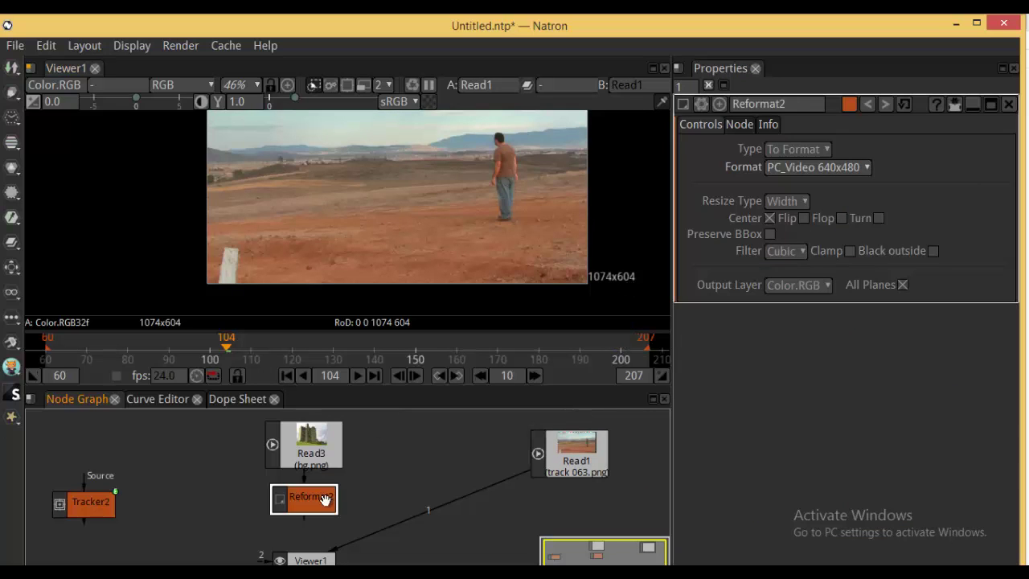
left_click(853, 168)
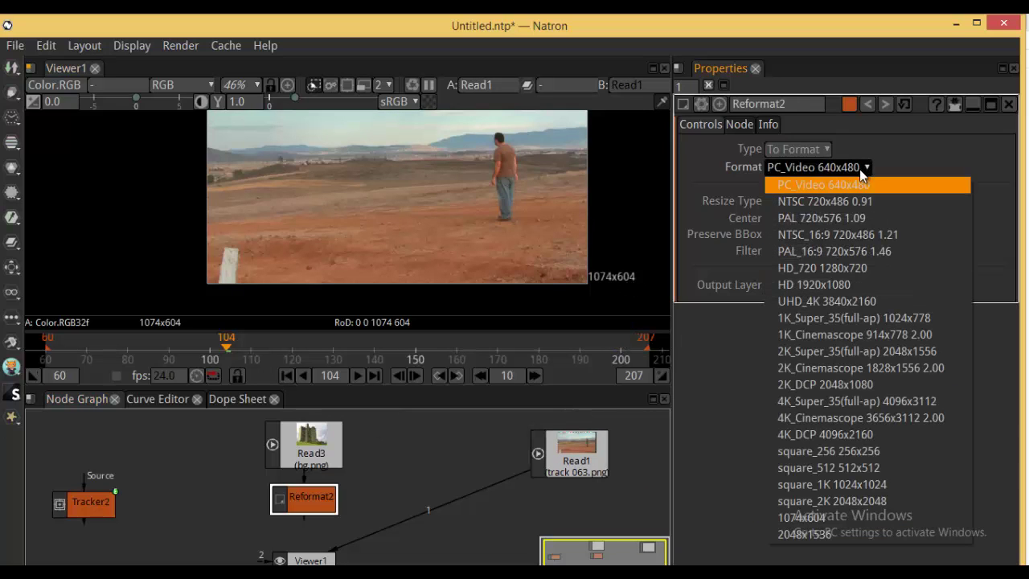
left_click(828, 517)
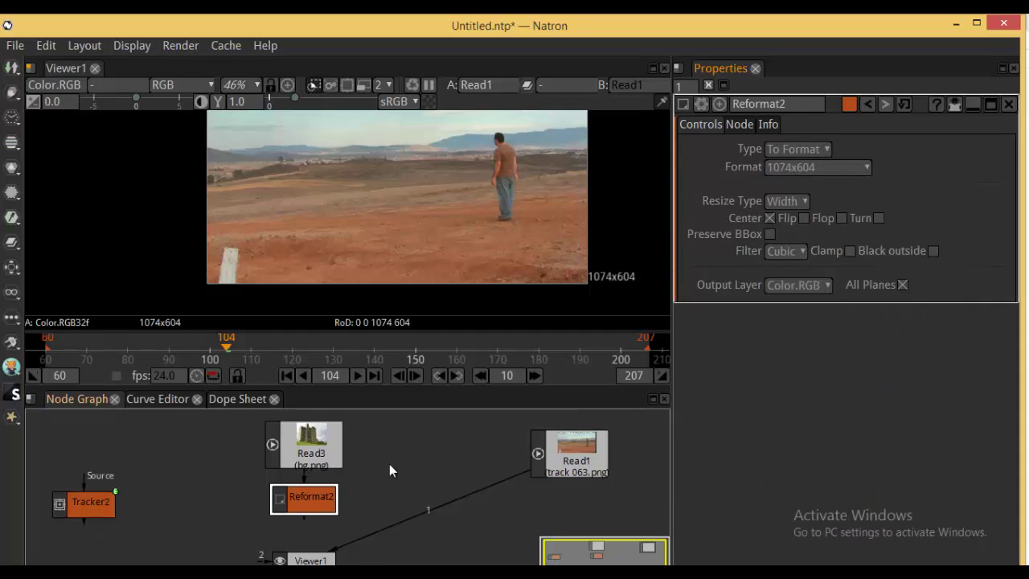
key("1")
left_click_drag(542, 183, 509, 214)
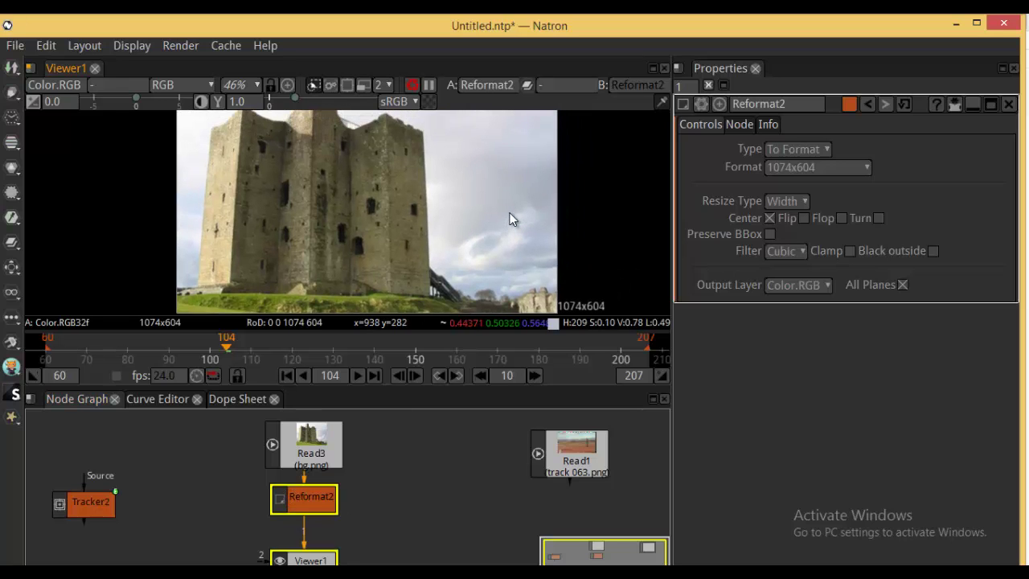
scroll(509, 214, "down", 2)
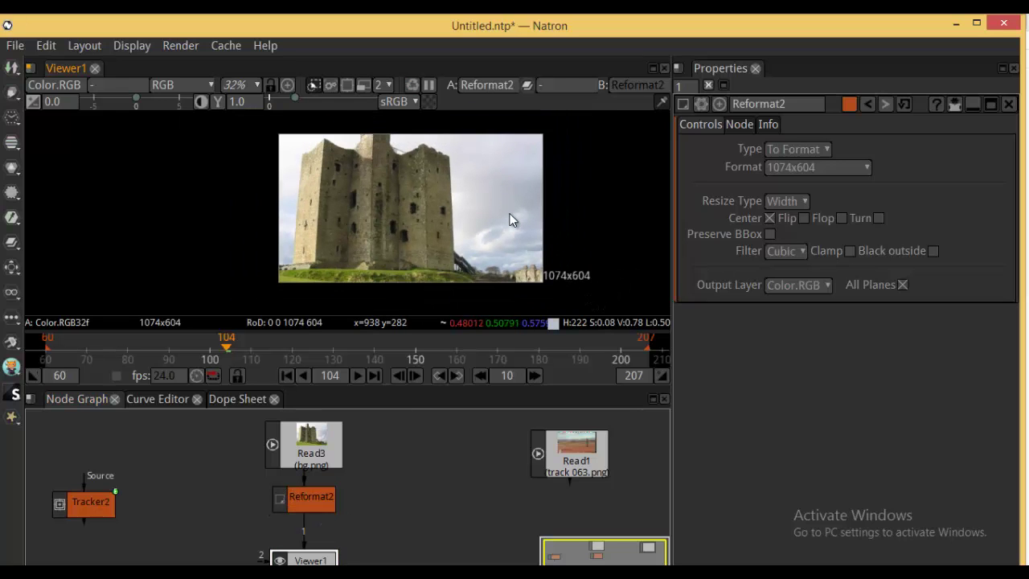
left_click_drag(440, 210, 429, 222)
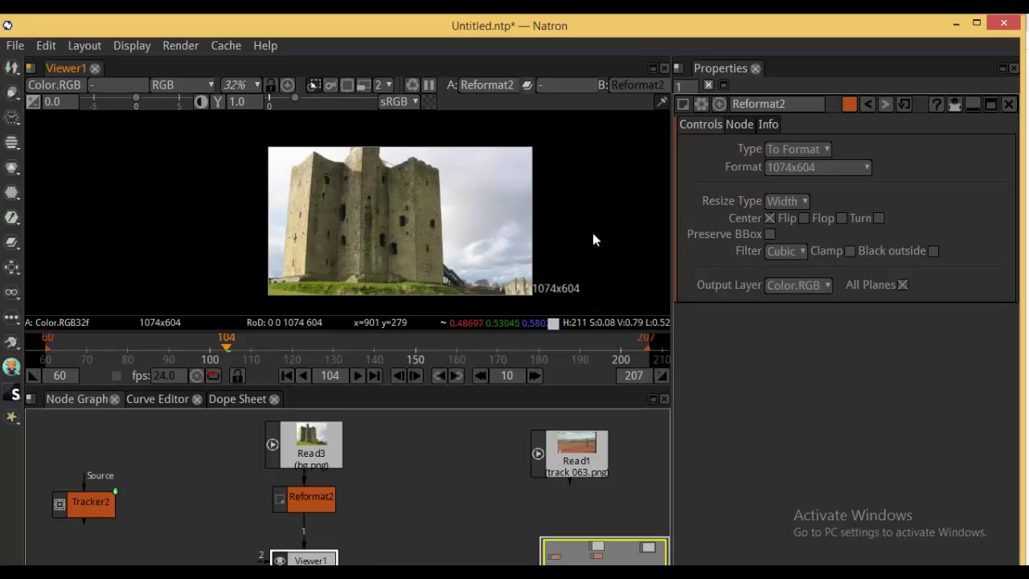
- Set the Reformat node's resize type to Fit, keeping the centering option enabled
left_click(771, 222)
left_click(771, 223)
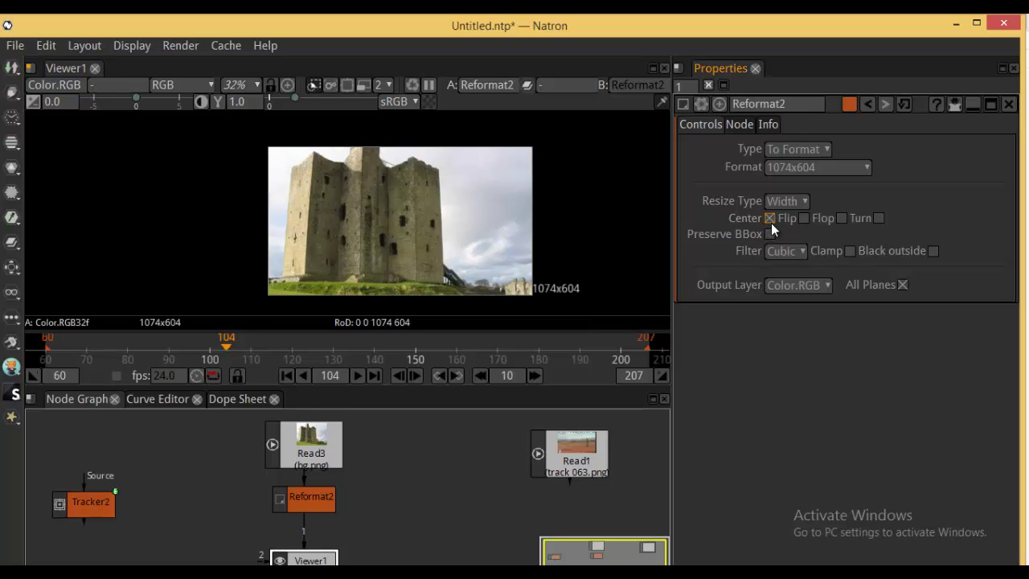
left_click(797, 205)
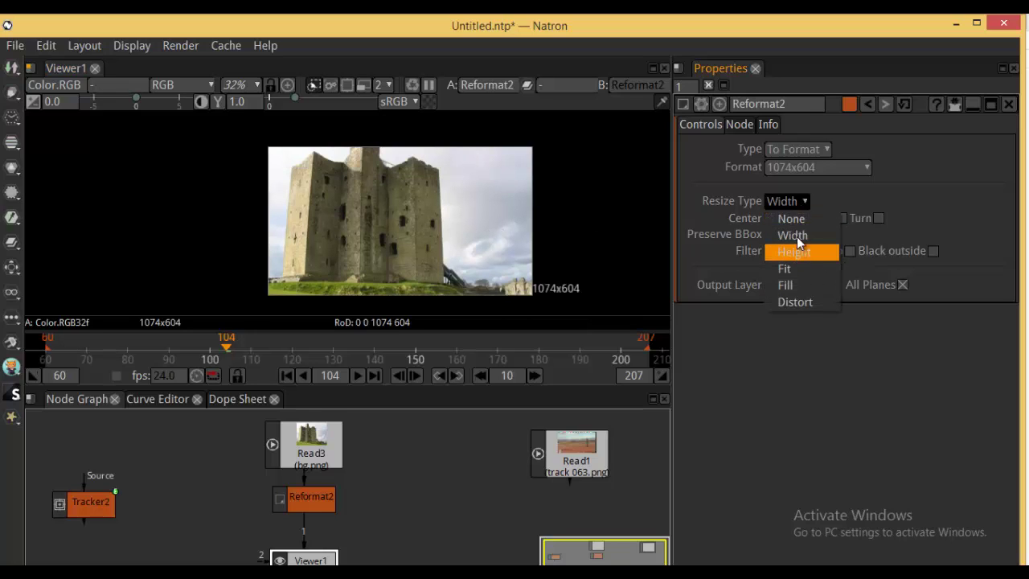
left_click(798, 221)
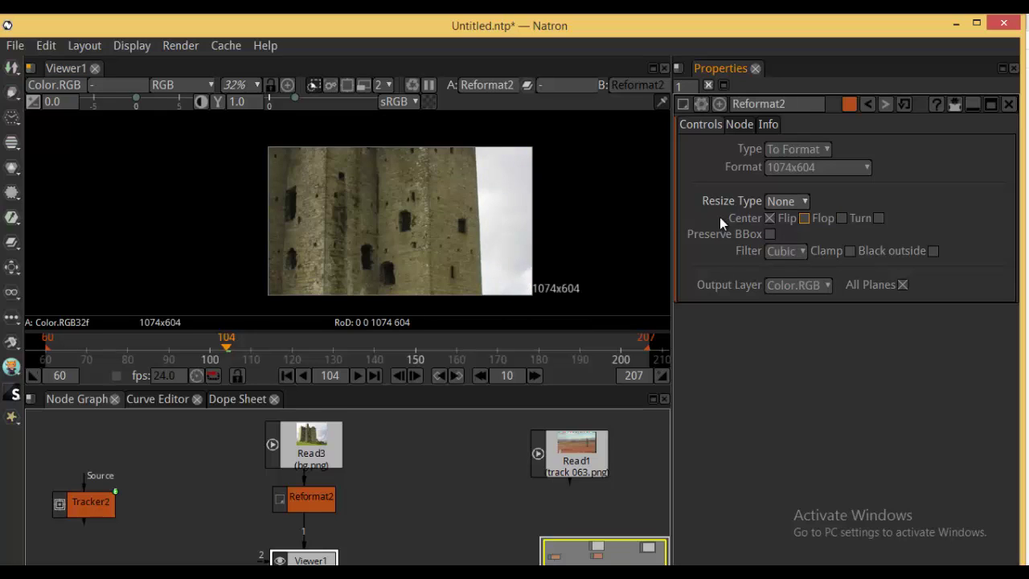
left_click(788, 203)
left_click(795, 267)
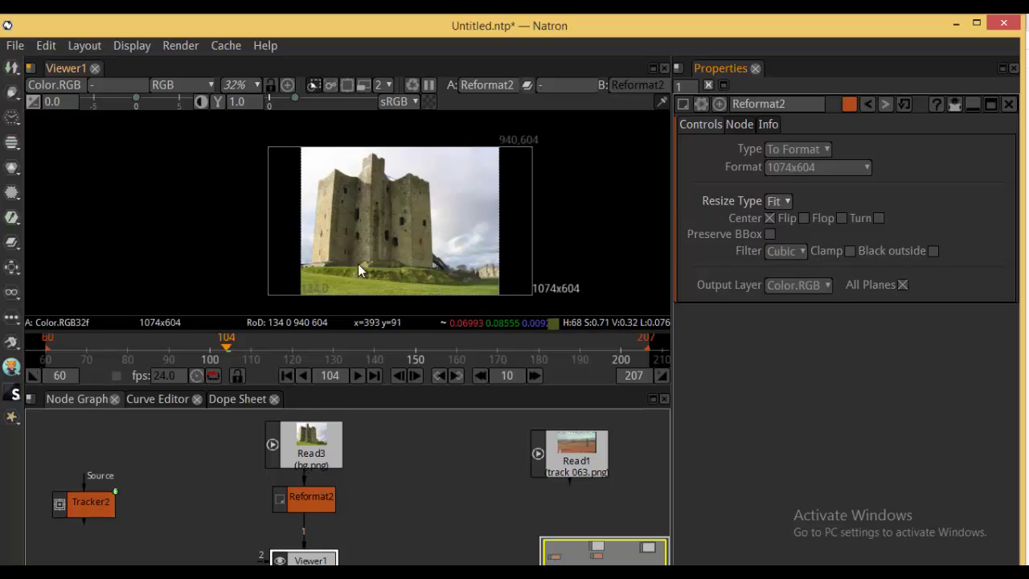
left_click_drag(392, 243, 384, 233)
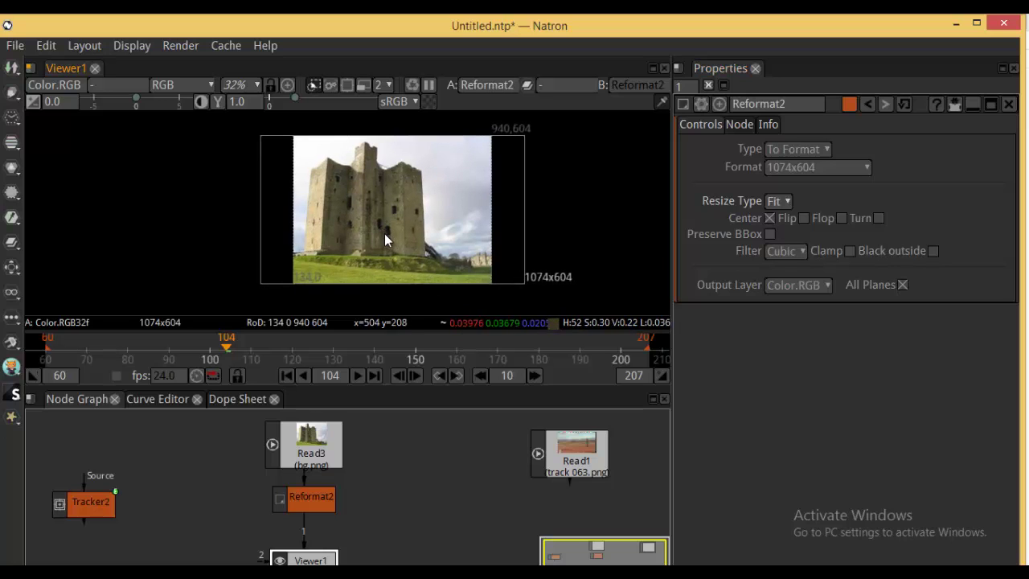
- Add an unconnected Roto node and place it between the castle and desert footage branches
left_click_drag(361, 483, 317, 492)
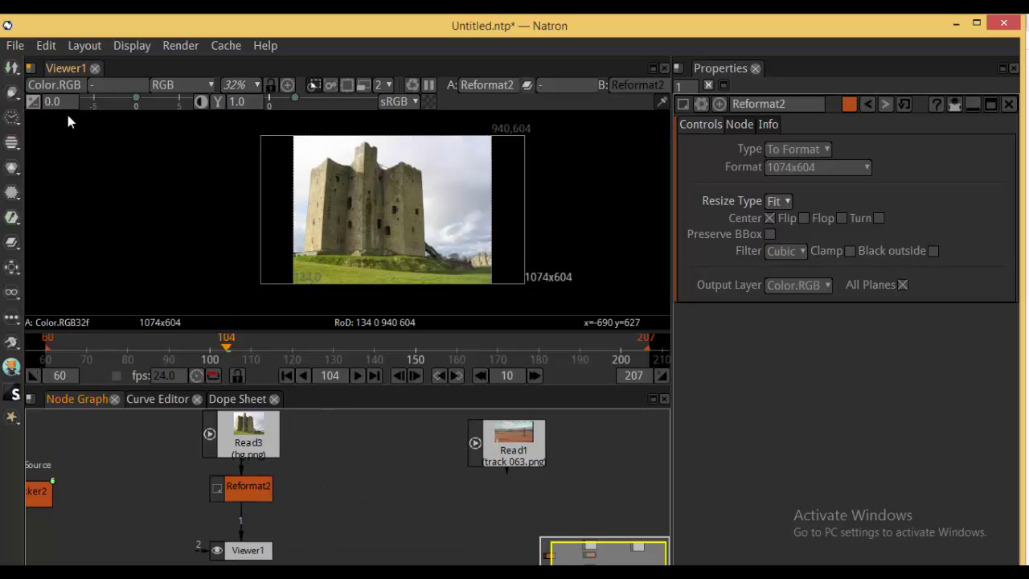
left_click(12, 93)
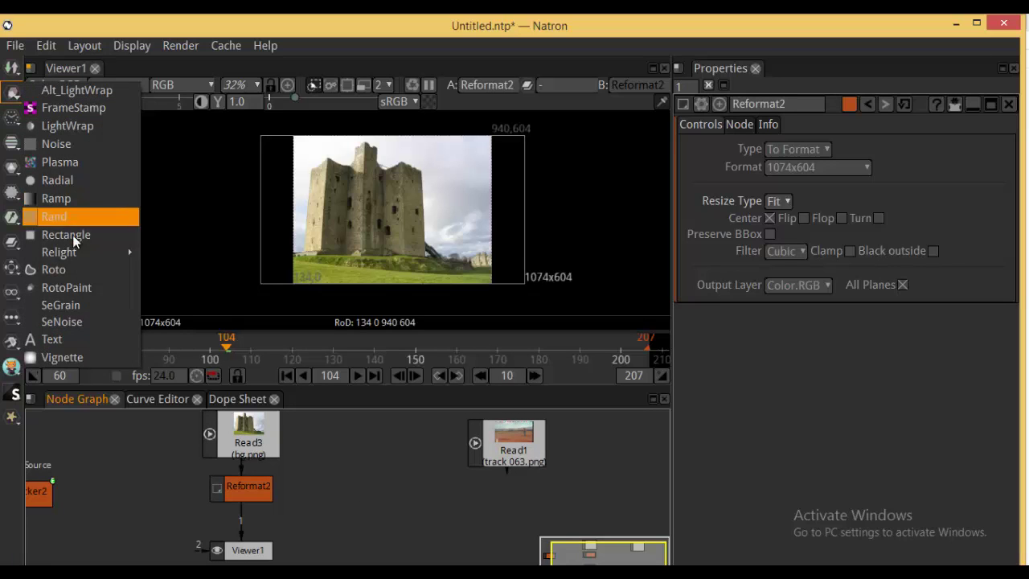
left_click(76, 272)
left_click_drag(384, 500, 378, 469)
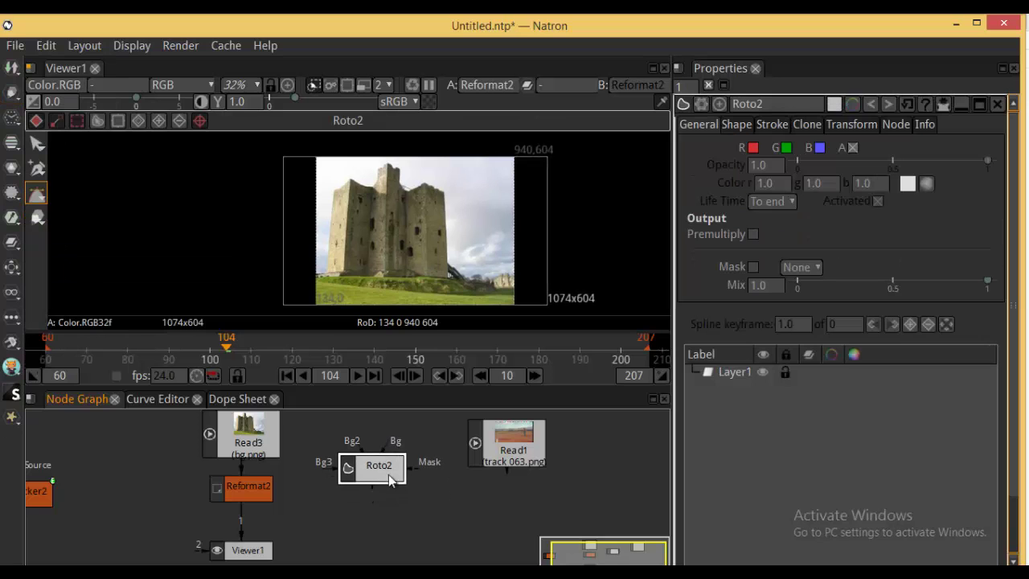
- Start a Bezier roto shape at the castle's lower left corner, following the left wall upward and across the left tower's top
scroll(369, 242, "up", 5)
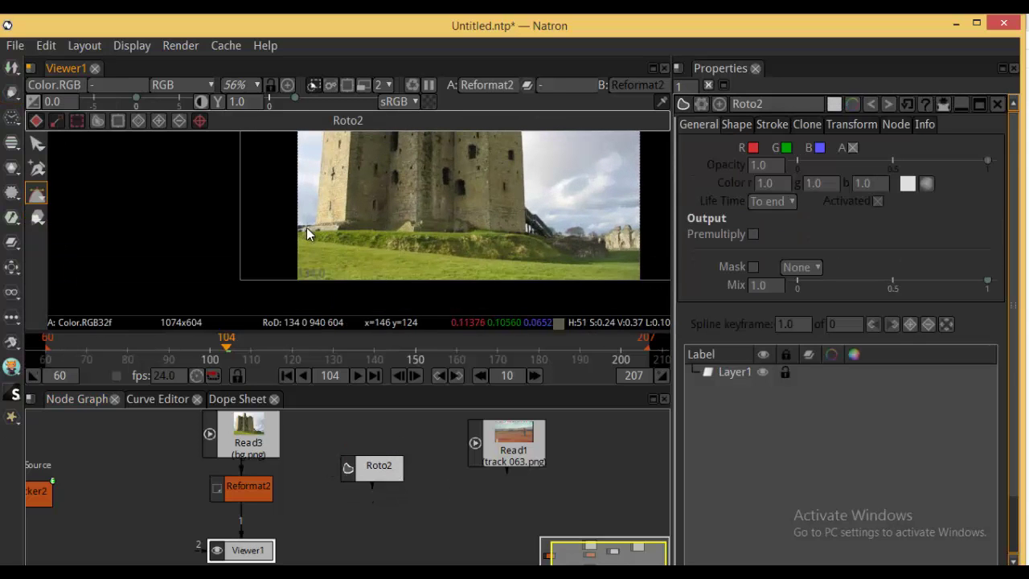
left_click(304, 236)
left_click(313, 223)
left_click_drag(336, 240, 324, 321)
left_click(318, 165)
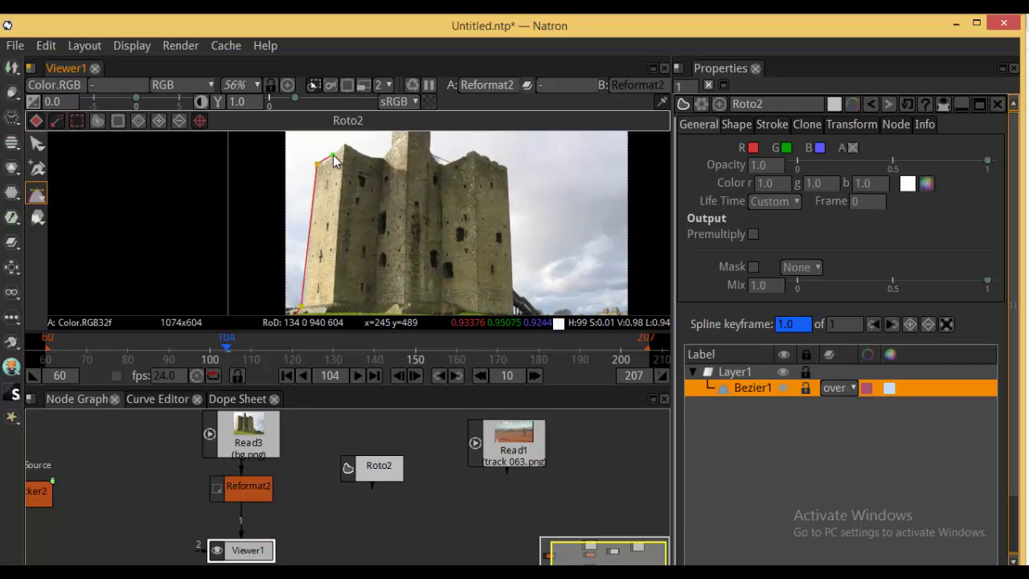
left_click(369, 156)
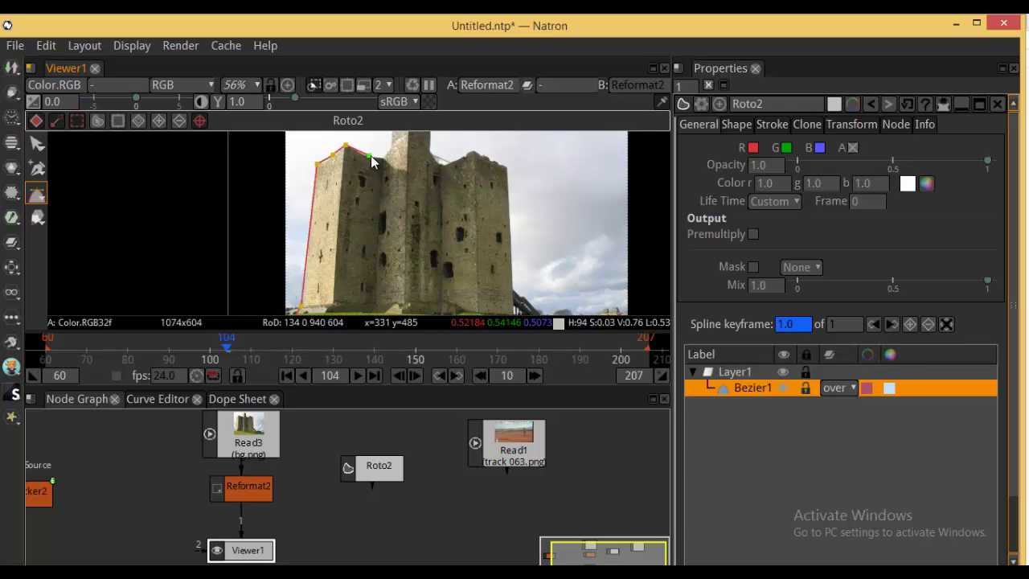
left_click(388, 158)
- Continue the Bezier roto outline up and over the castle's central tower, ending partway down its right side
left_click_drag(390, 158, 356, 217)
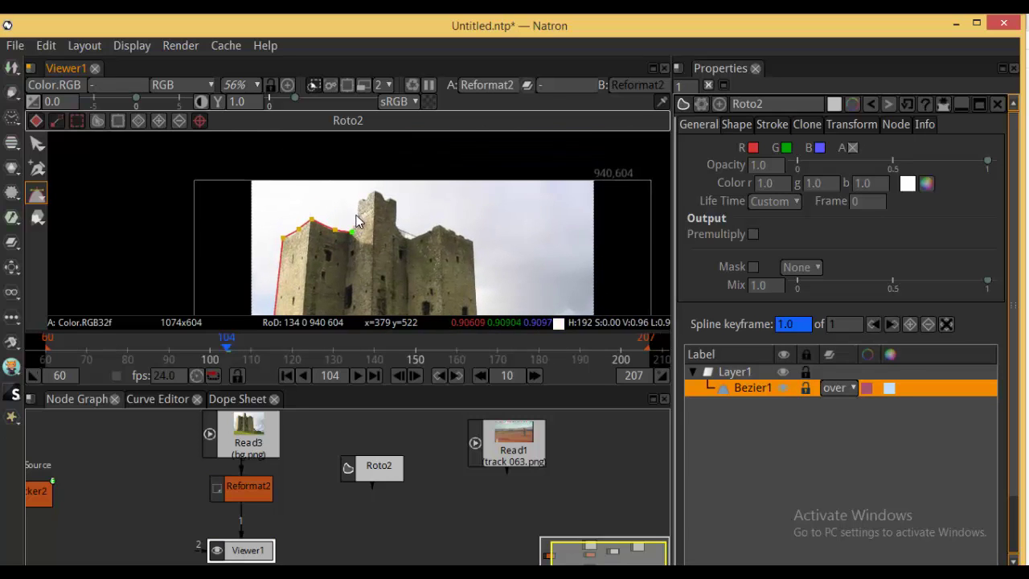
left_click(358, 200)
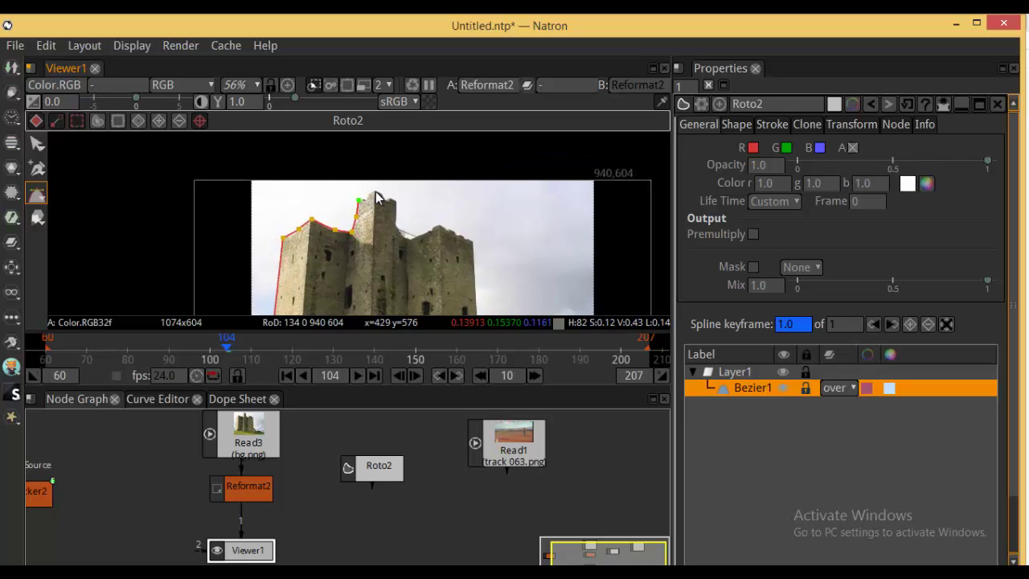
left_click(375, 193)
left_click(385, 198)
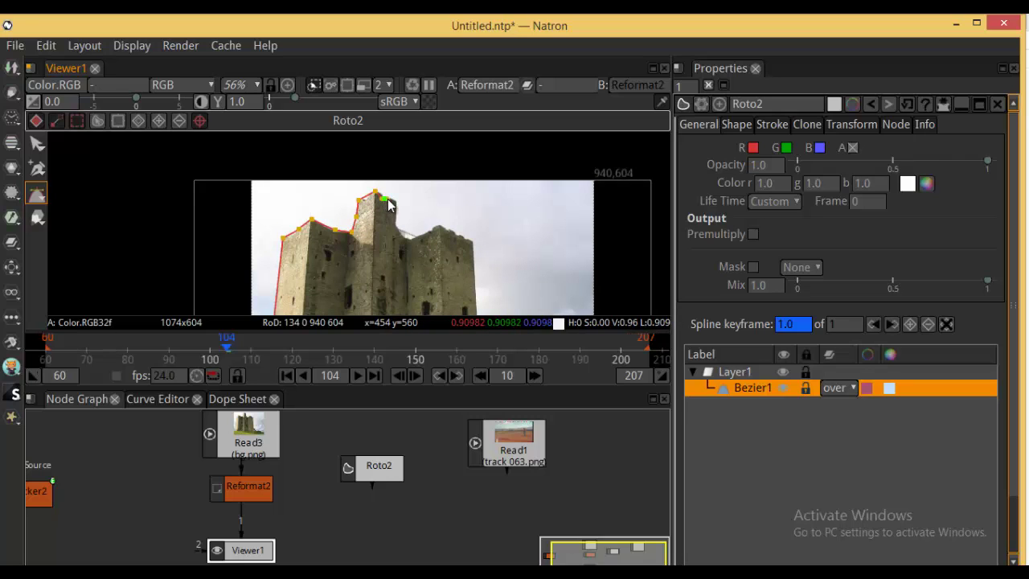
left_click(395, 201)
left_click(397, 224)
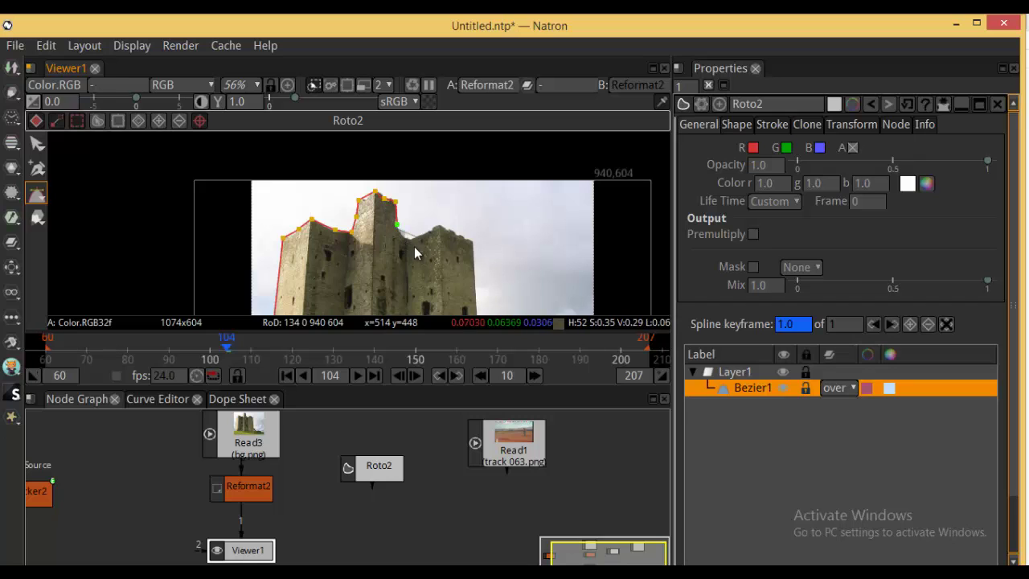
- Extend the Bezier outline across the right tower's top, down the right wall and along the sloping stairs toward the grass
left_click(411, 235)
left_click(438, 228)
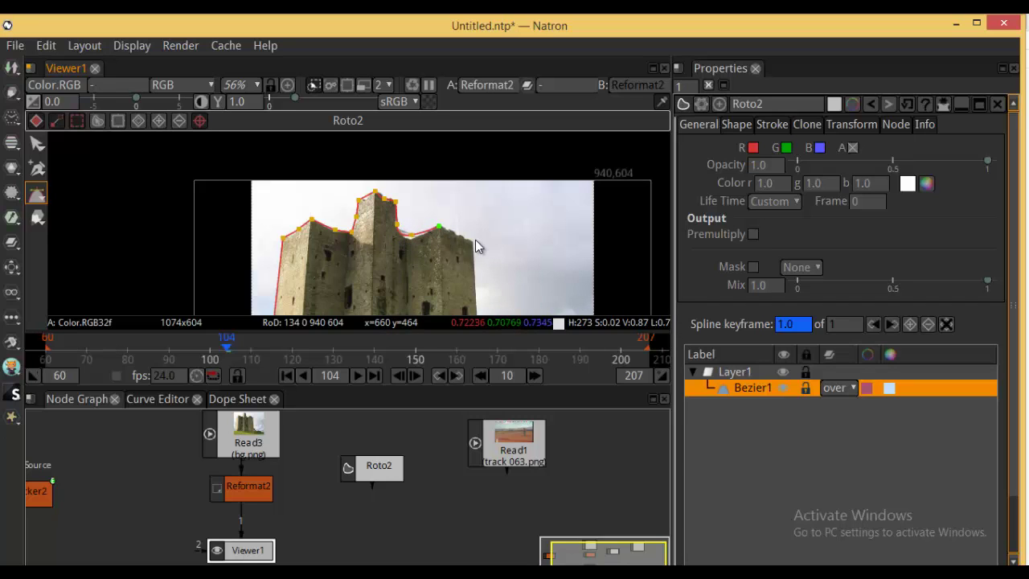
left_click(471, 241)
left_click_drag(491, 259, 478, 149)
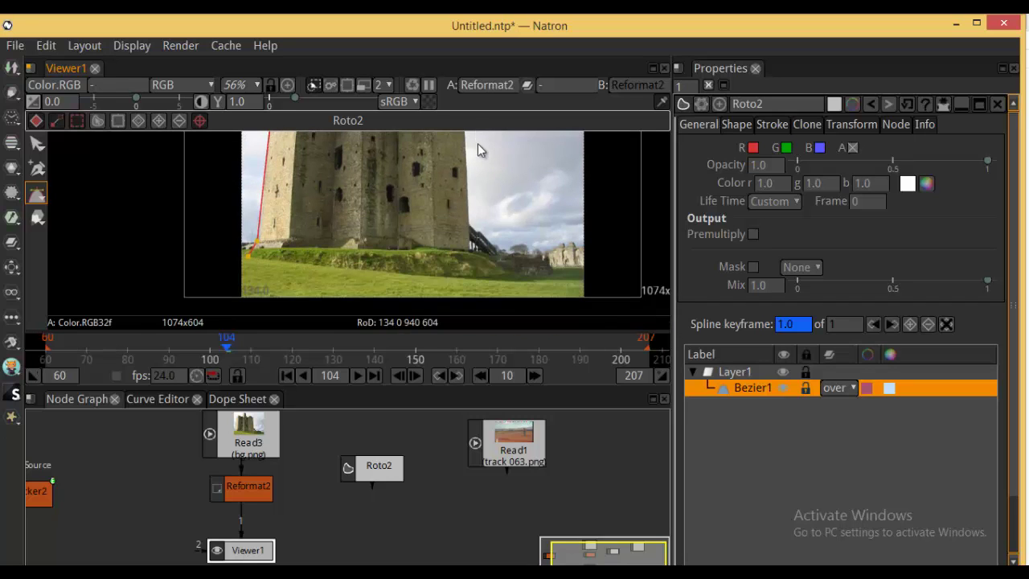
left_click(467, 223)
left_click(479, 232)
left_click(502, 251)
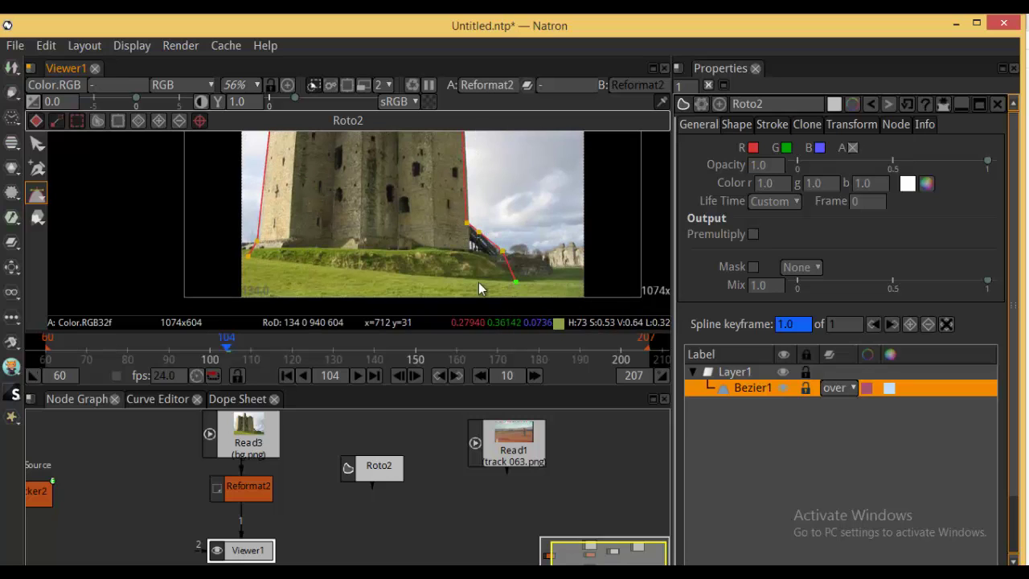
- Close the Bezier shape along the grass below the castle and curve its bottom edge slightly downward
left_click_drag(385, 266, 347, 274)
left_click(248, 256)
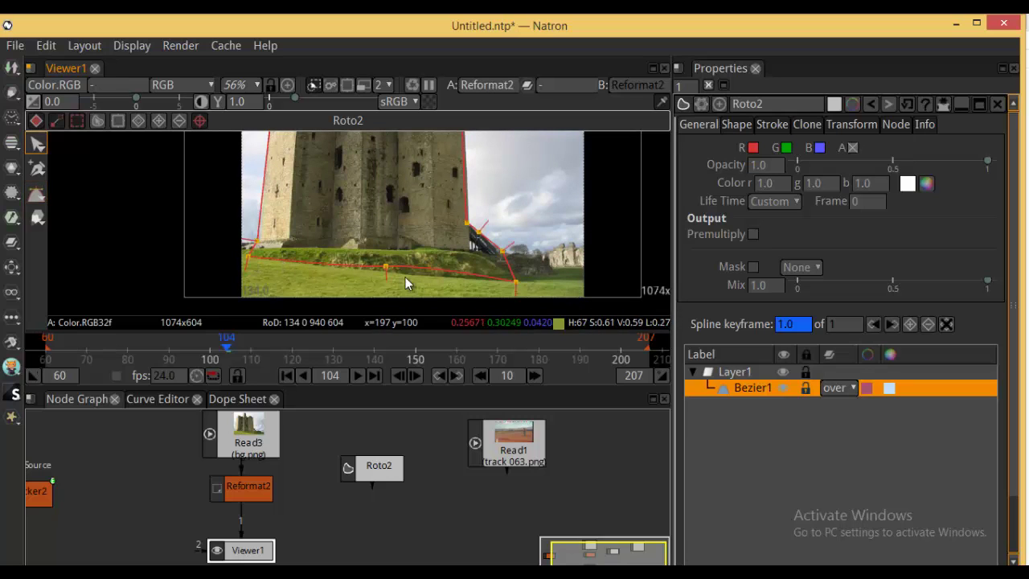
left_click_drag(386, 265, 418, 284)
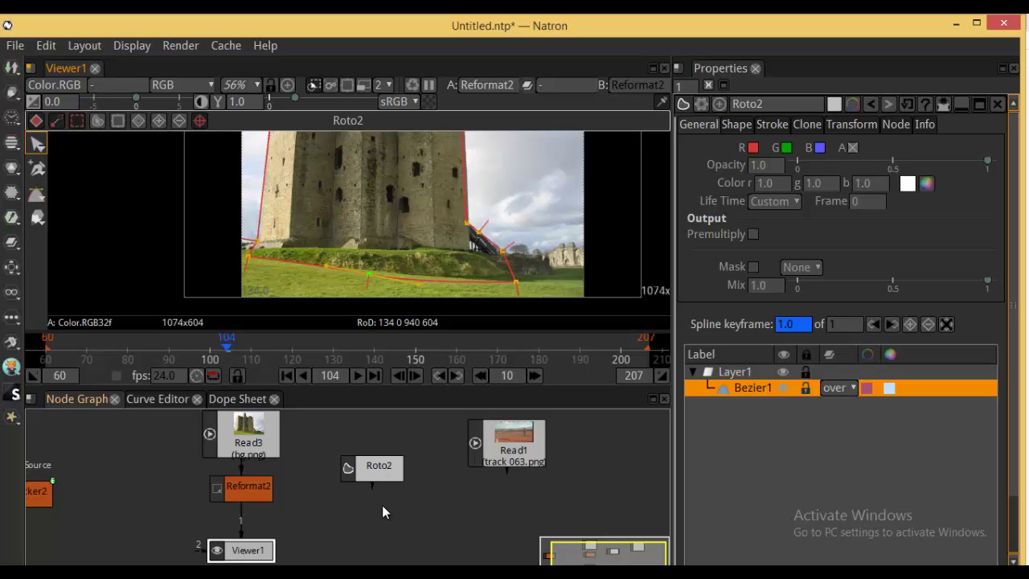
- Add a Merge node below Roto2, with Reformat2 as input A and Roto2 as input B
left_click_drag(378, 466, 391, 448)
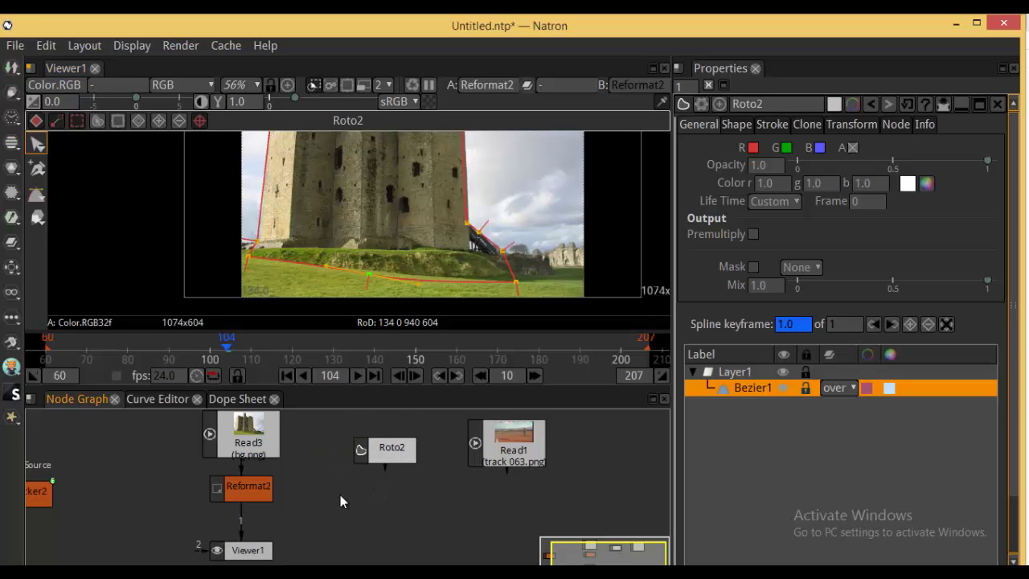
key("m")
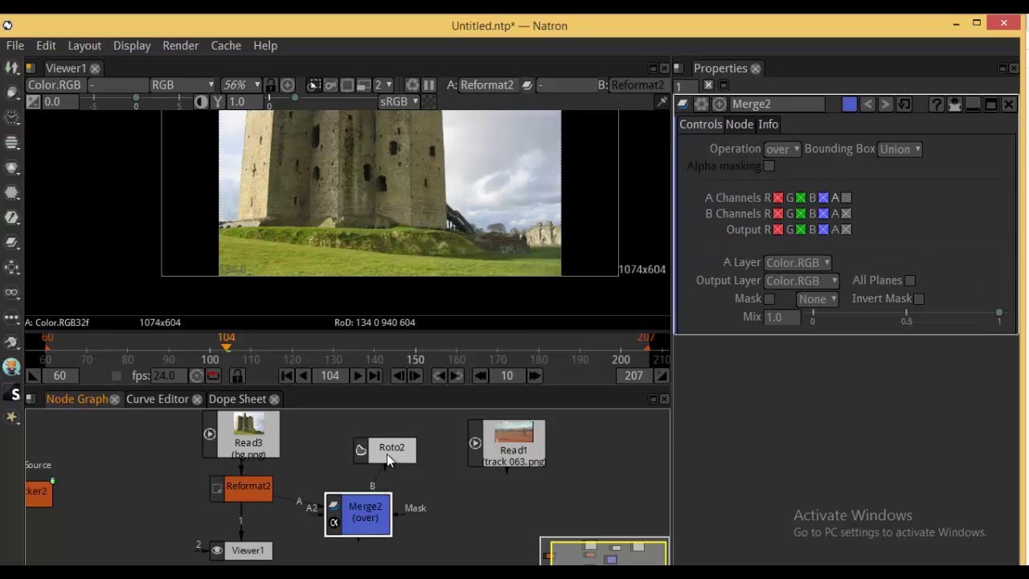
left_click_drag(387, 454, 386, 453)
left_click_drag(385, 454, 383, 433)
left_click_drag(360, 510, 386, 484)
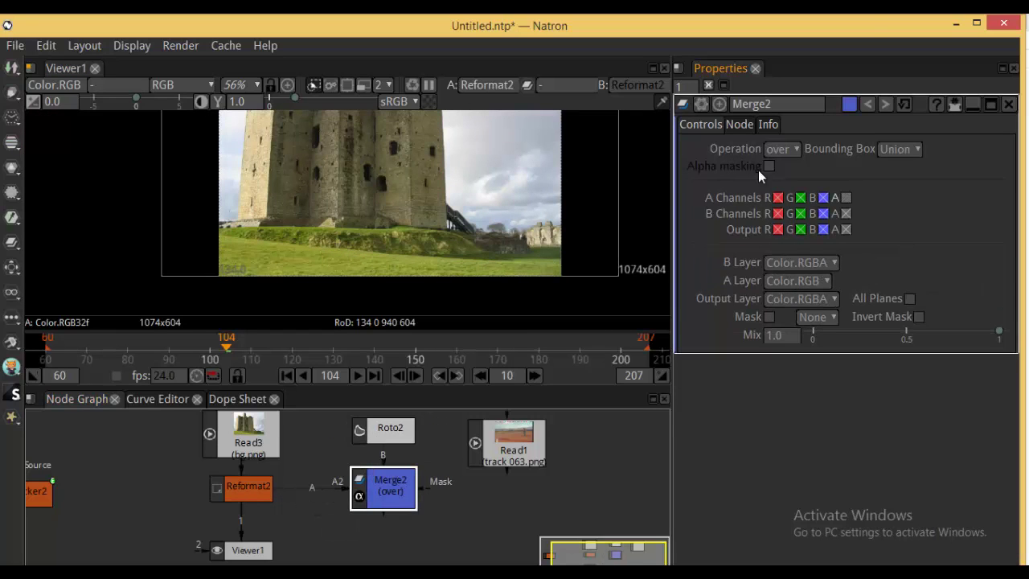
- Set the Merge2 operation to in and display its output in the viewer with the whole cut-out castle framed
left_click(791, 155)
left_click(799, 356)
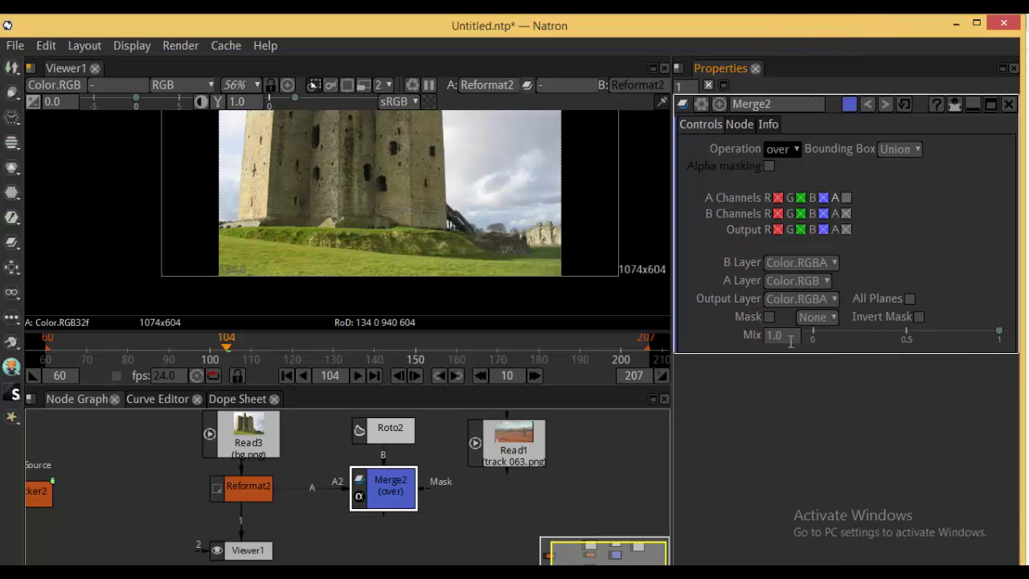
left_click(399, 491)
key("1")
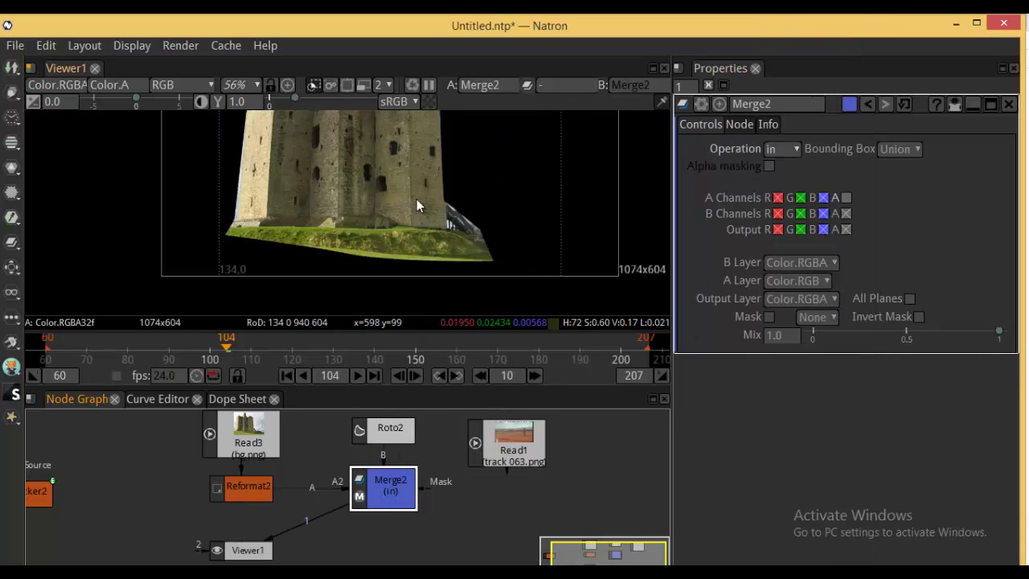
scroll(419, 189, "down", 2)
left_click_drag(426, 189, 411, 251)
left_click_drag(382, 214, 391, 182)
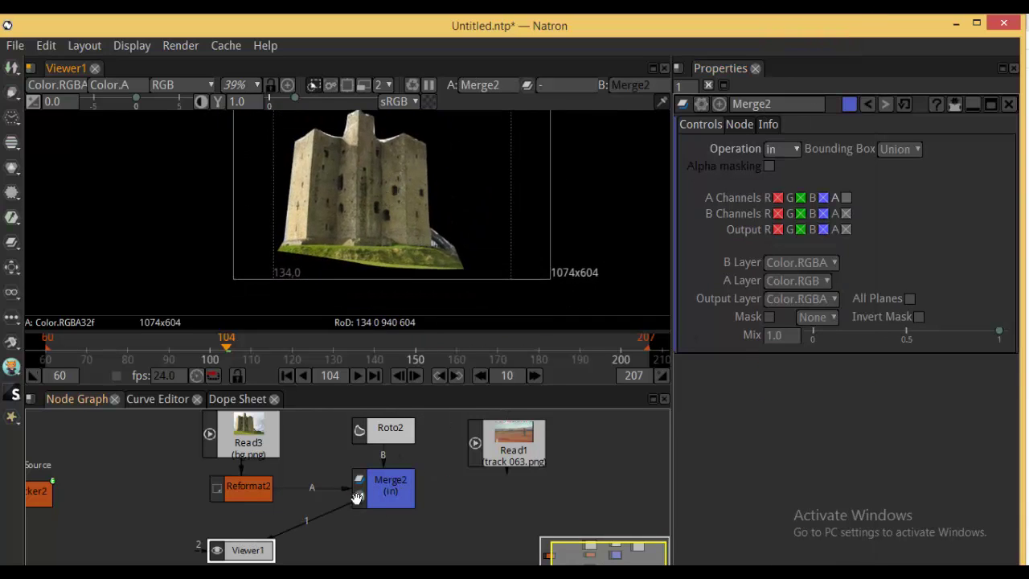
- Try a feather of 16 on Roto2's Bezier shape and return the feather to 0
double_click(390, 428)
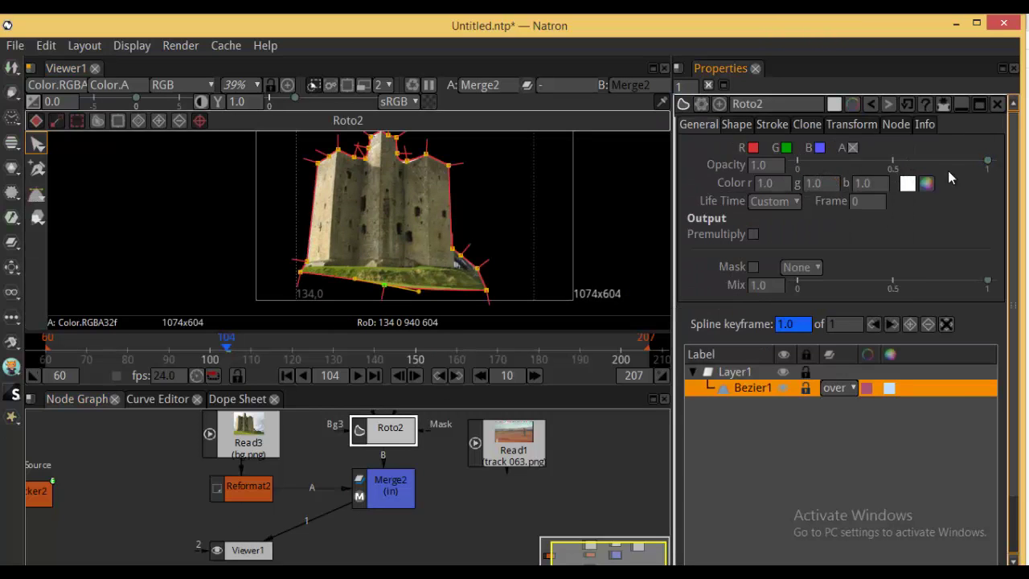
left_click(736, 125)
mouse_move(812, 149)
left_mouse_down()
mouse_move(869, 160)
mouse_move(819, 151)
left_mouse_up()
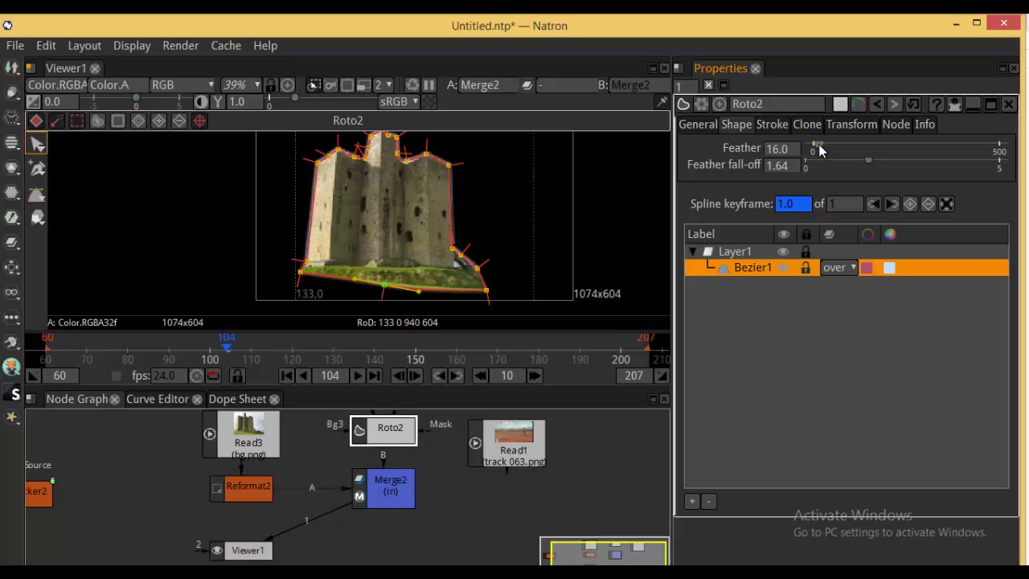
scroll(402, 189, "up", 3)
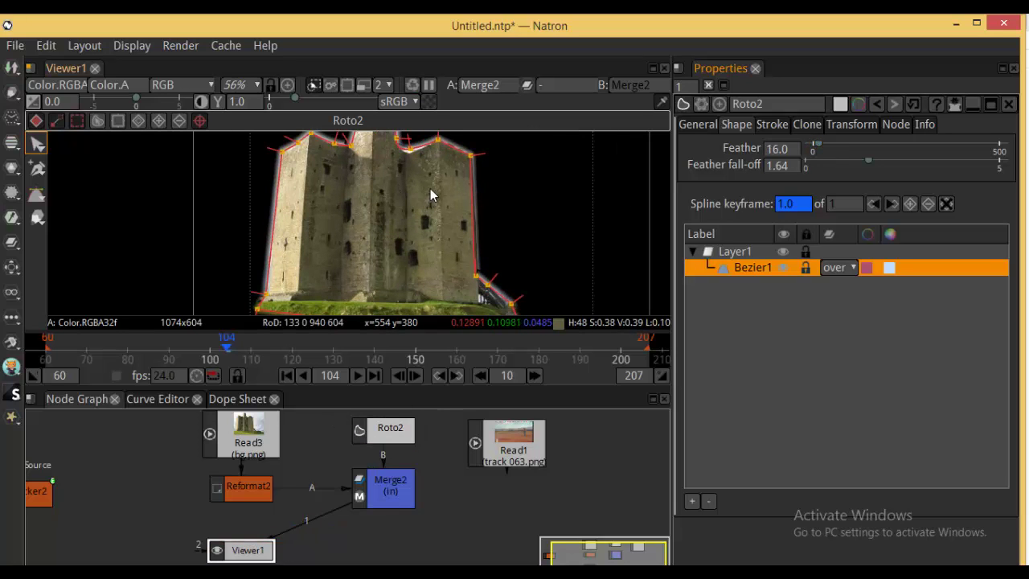
left_click_drag(808, 145, 802, 145)
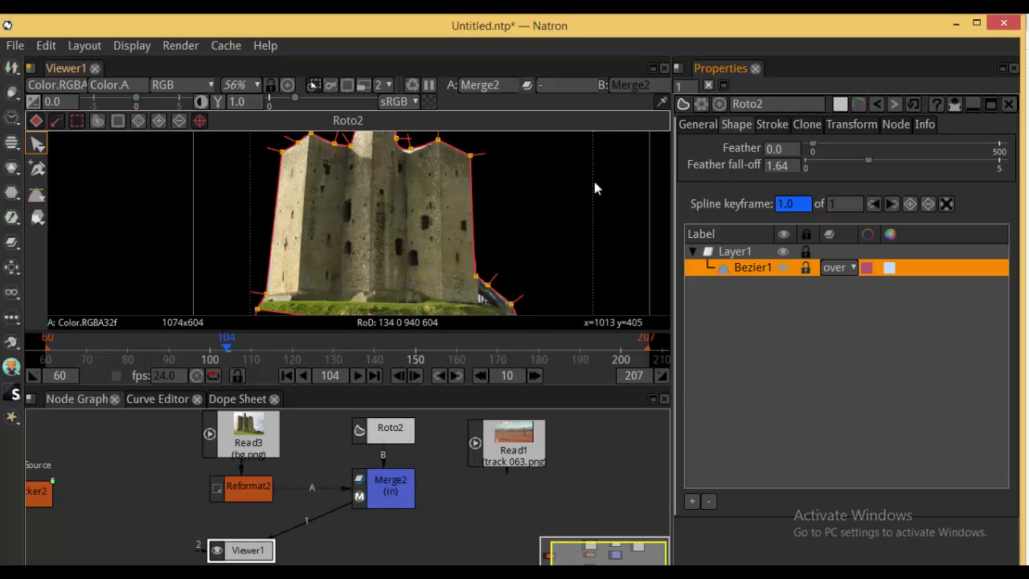
- Try pulling the feather outward at the castle's upper right corner point and undo the change
left_click_drag(516, 147, 510, 168)
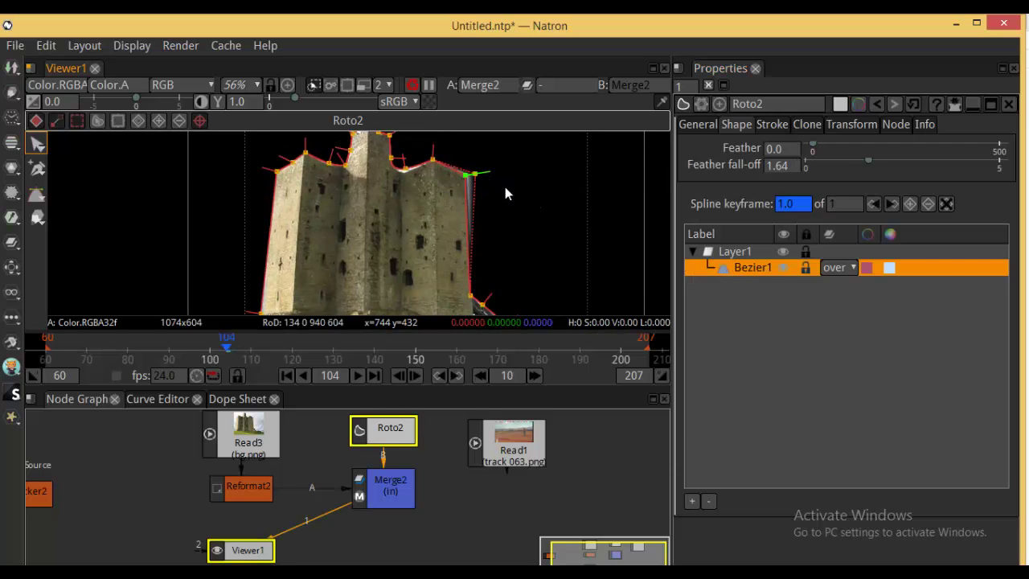
left_click(505, 187)
key("ctrl+z")
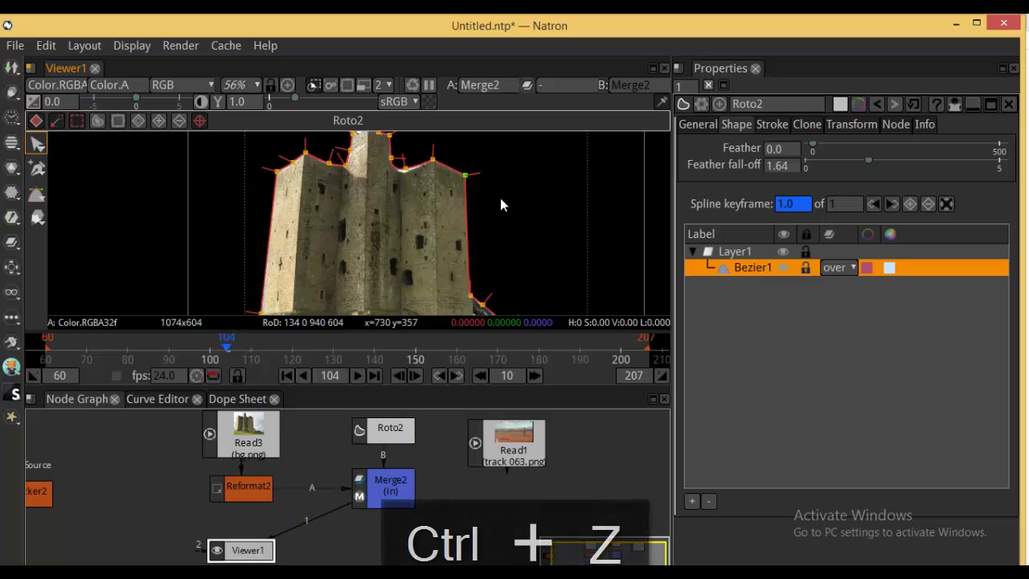
scroll(505, 294, "down", 4)
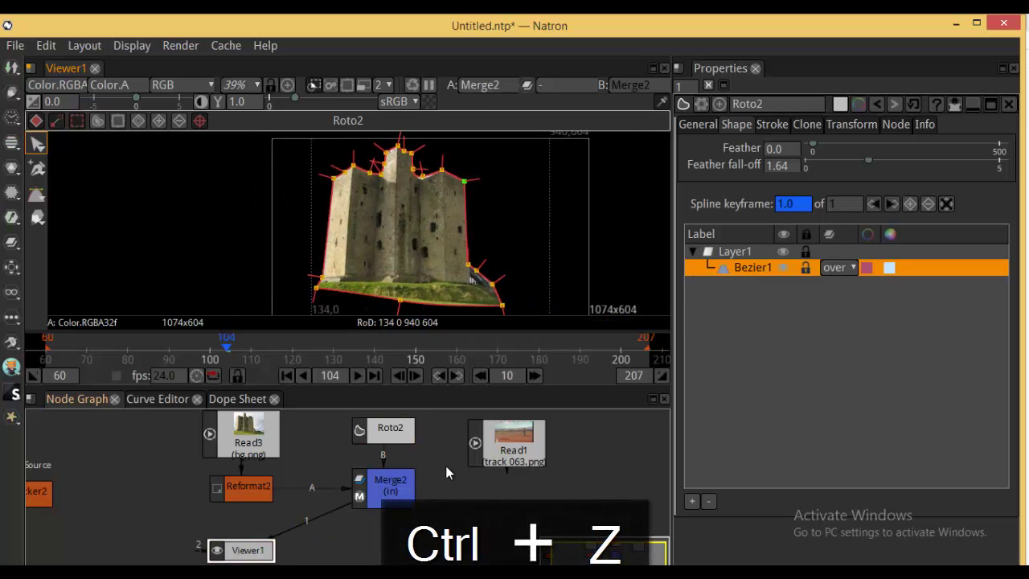
- Rearrange the node graph and insert Tracker2 between Merge2 and Viewer1
left_click_drag(478, 483, 426, 452)
scroll(425, 453, "down", 2)
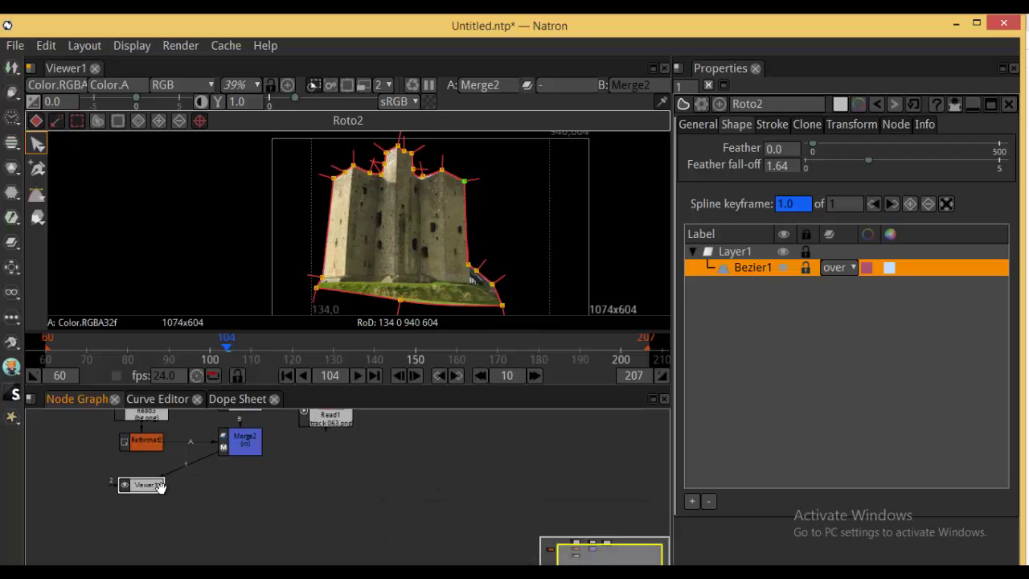
left_click_drag(148, 490, 213, 525)
left_click_drag(265, 473, 395, 495)
left_click(128, 468)
left_click_drag(127, 468, 296, 500)
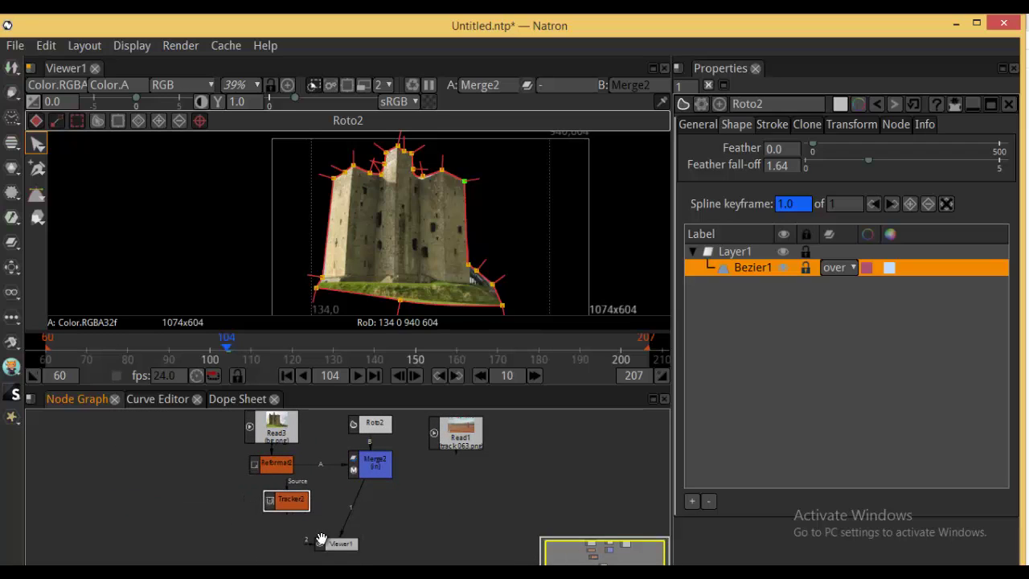
left_click_drag(345, 545, 378, 551)
left_click_drag(288, 499, 379, 512)
- Scrub the timeline to frame 86 to check how the castle cut-out moves with the track
left_click(145, 364)
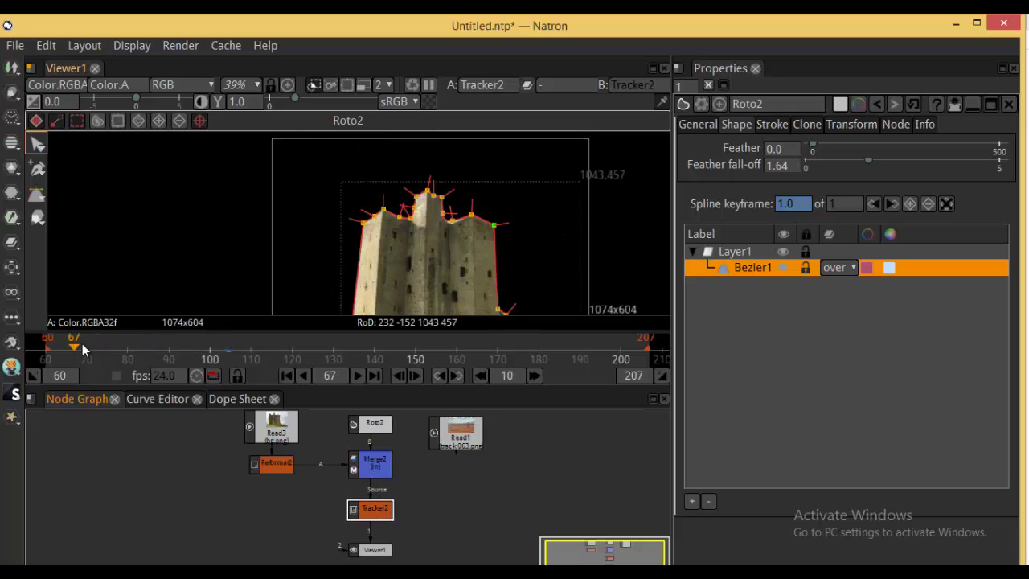
left_click_drag(270, 231, 247, 210)
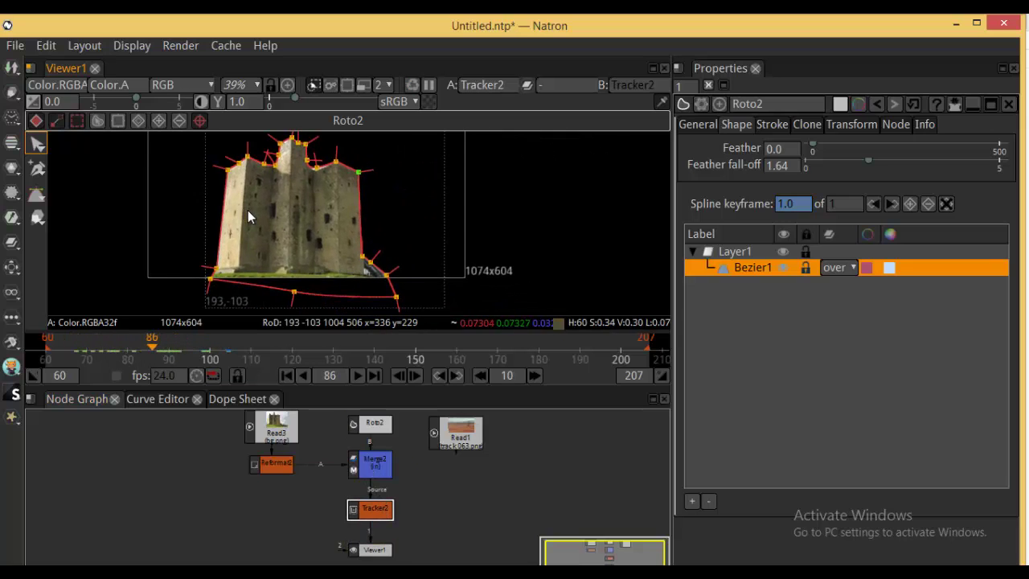
scroll(250, 211, "down", 1)
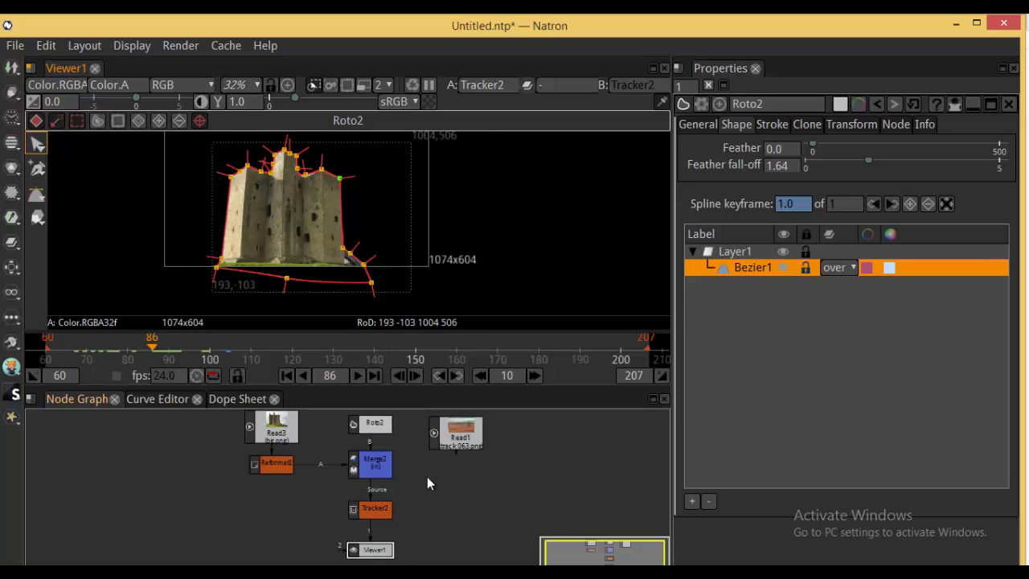
- Move the desert footage node aside and choose Match-Move as Tracker2's motion type
left_click_drag(471, 438, 518, 435)
double_click(381, 510)
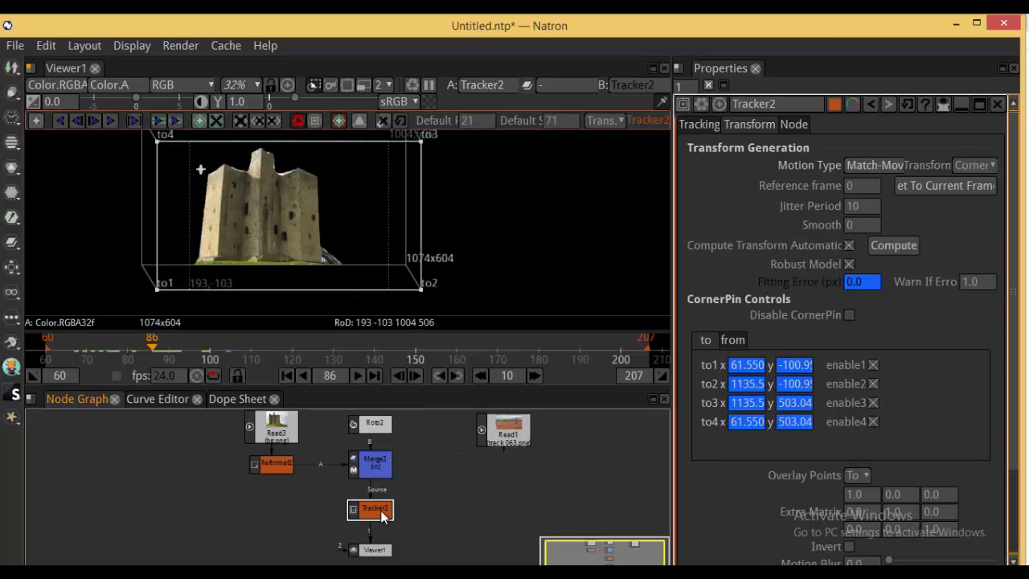
left_click(870, 170)
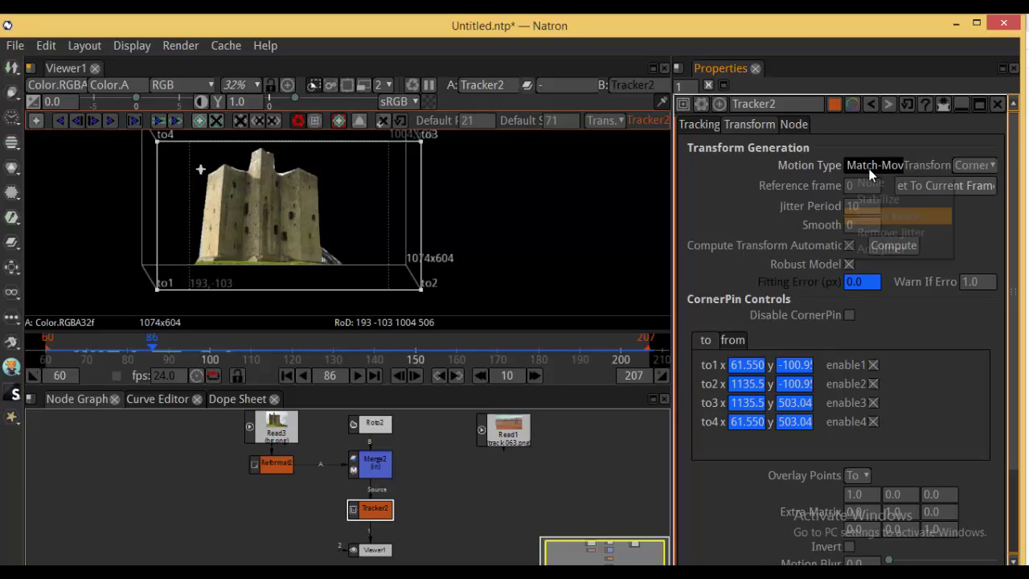
left_click(876, 215)
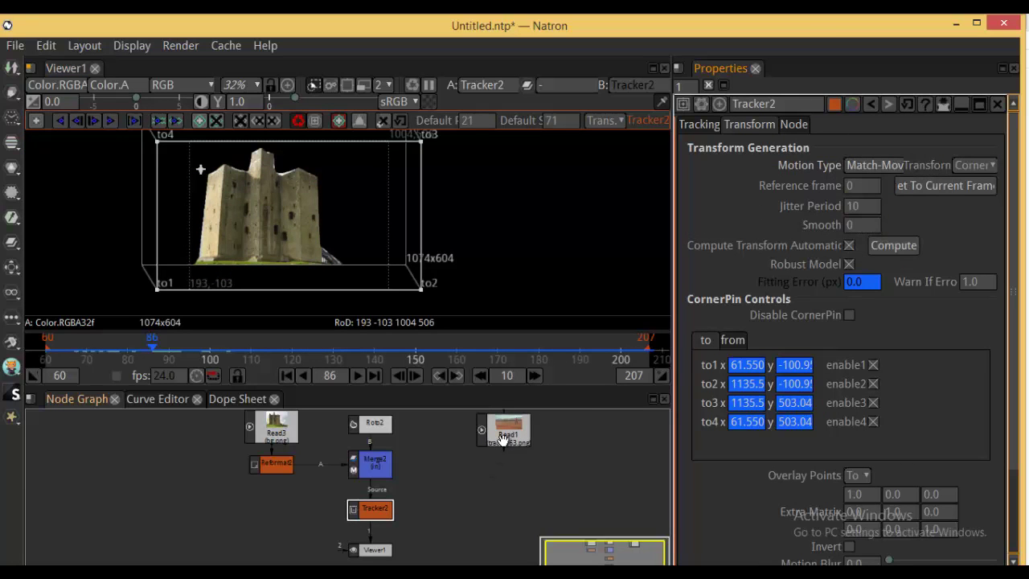
- Add a Merge node below Read1, with Tracker2 as input A and the desert footage Read1 as input B
left_click_drag(503, 439, 516, 436)
left_click(472, 483)
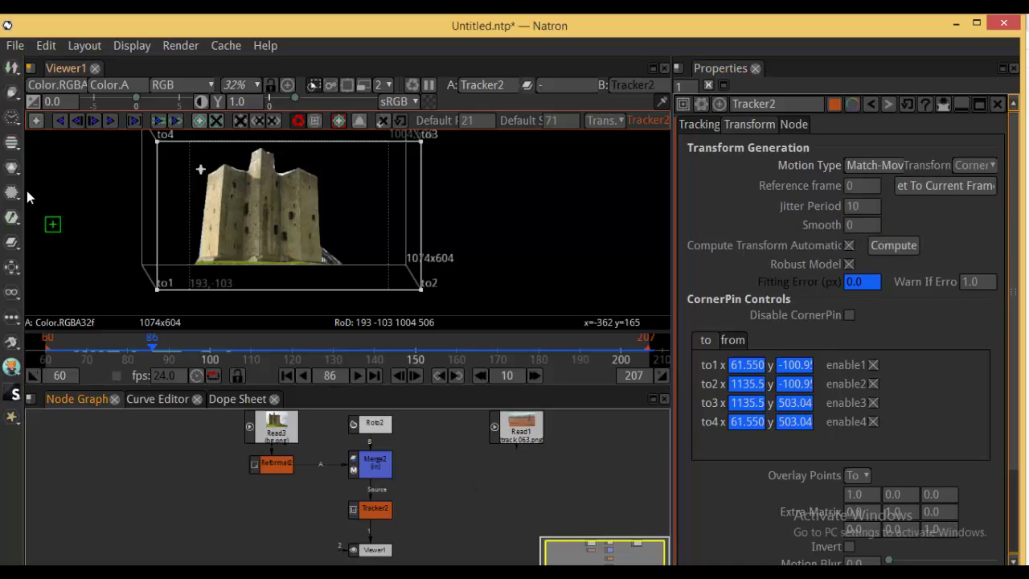
left_click(12, 241)
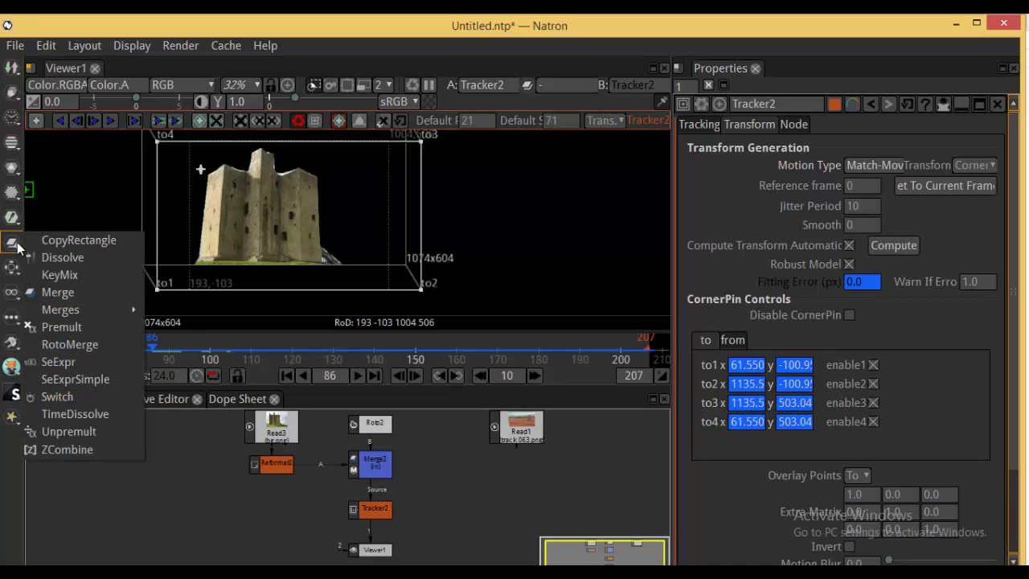
left_click(77, 292)
left_click_drag(370, 495, 466, 485)
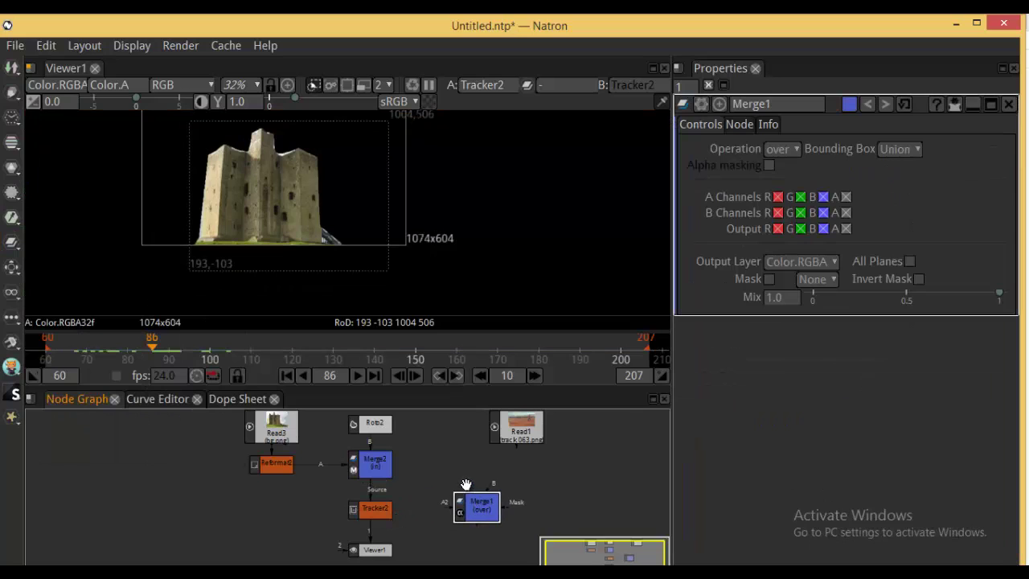
left_click_drag(399, 502, 369, 508)
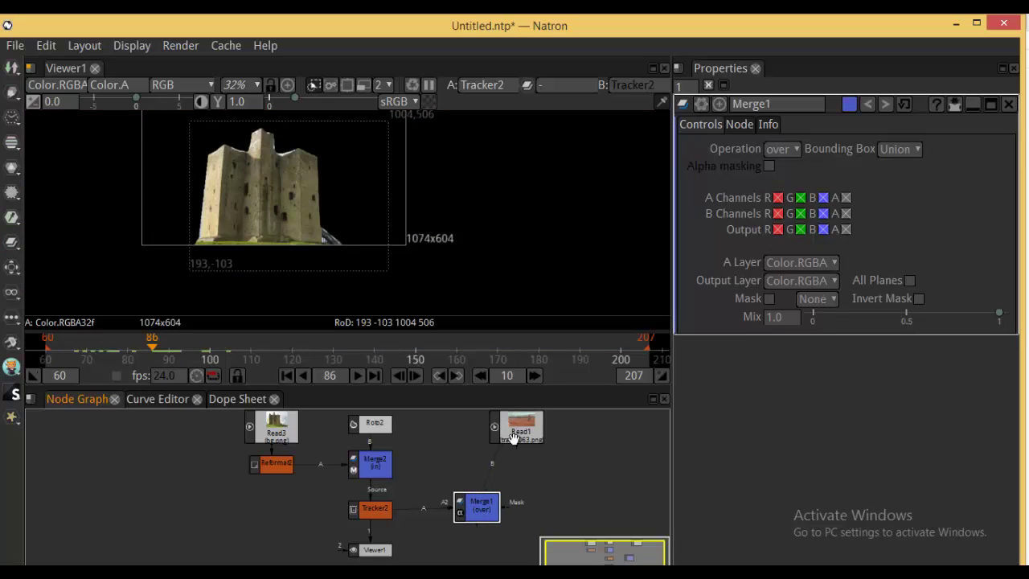
left_click_drag(515, 438, 515, 439)
left_click_drag(494, 508, 534, 511)
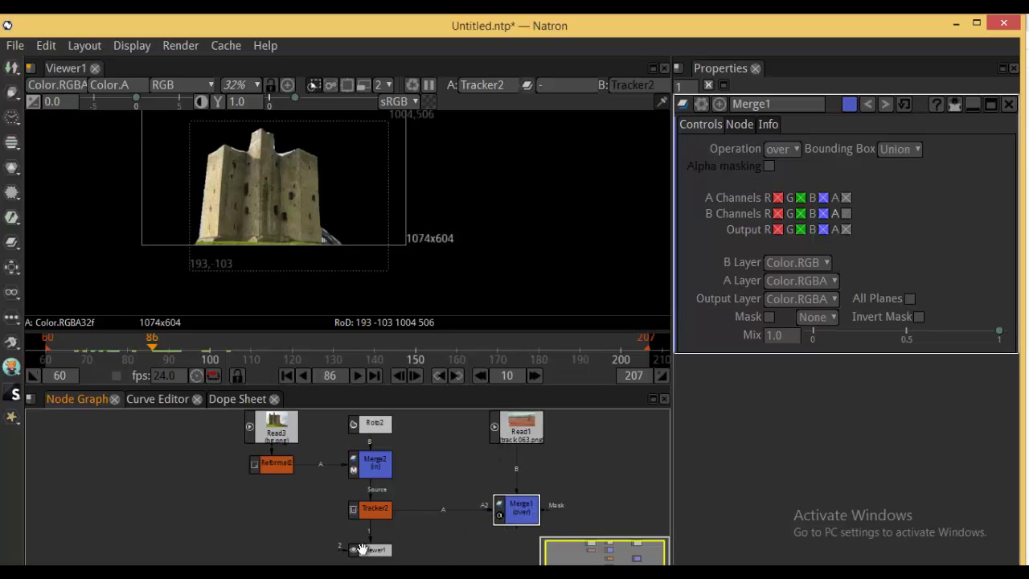
- Show Merge1 in the viewer and scrub the timeline to check the castle composited over the desert footage
left_click_drag(379, 536, 441, 524)
key("1")
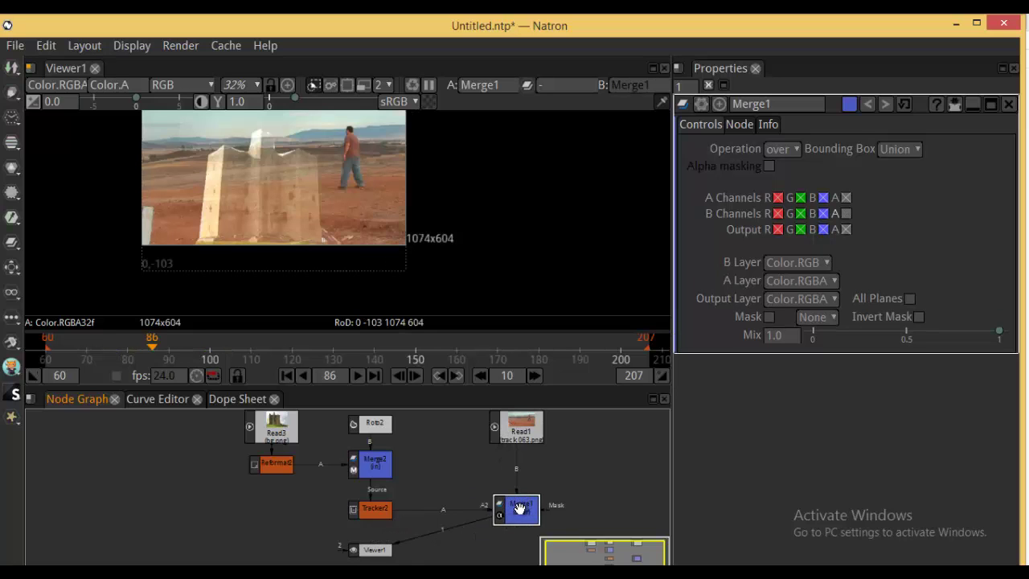
left_click_drag(66, 352, 362, 358)
left_click_drag(428, 357, 160, 344)
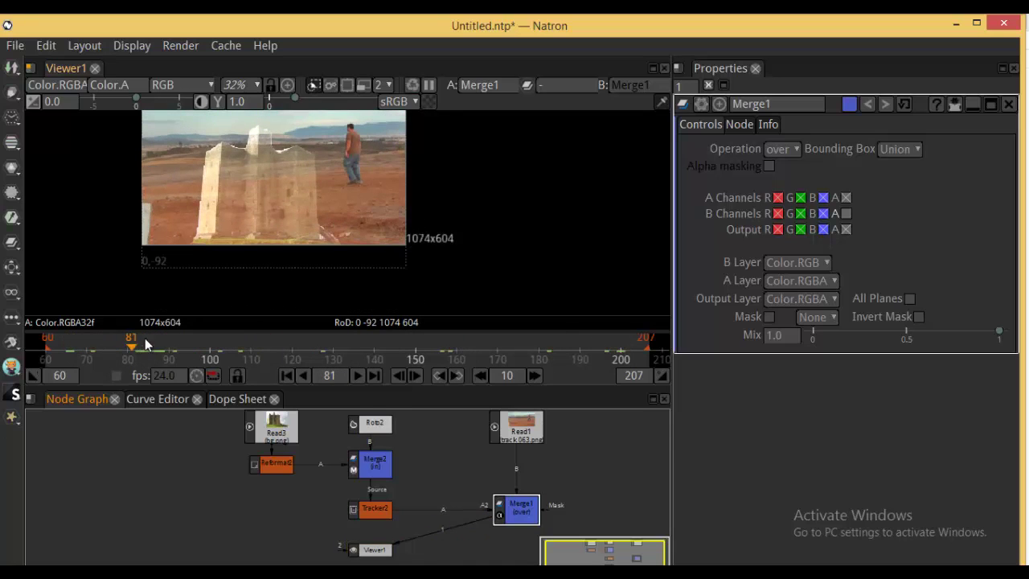
- Open the settings of the desert footage Read1 and the castle image Read3 to examine their output components and premultiplication
left_click_drag(402, 514, 360, 505)
left_click(474, 434)
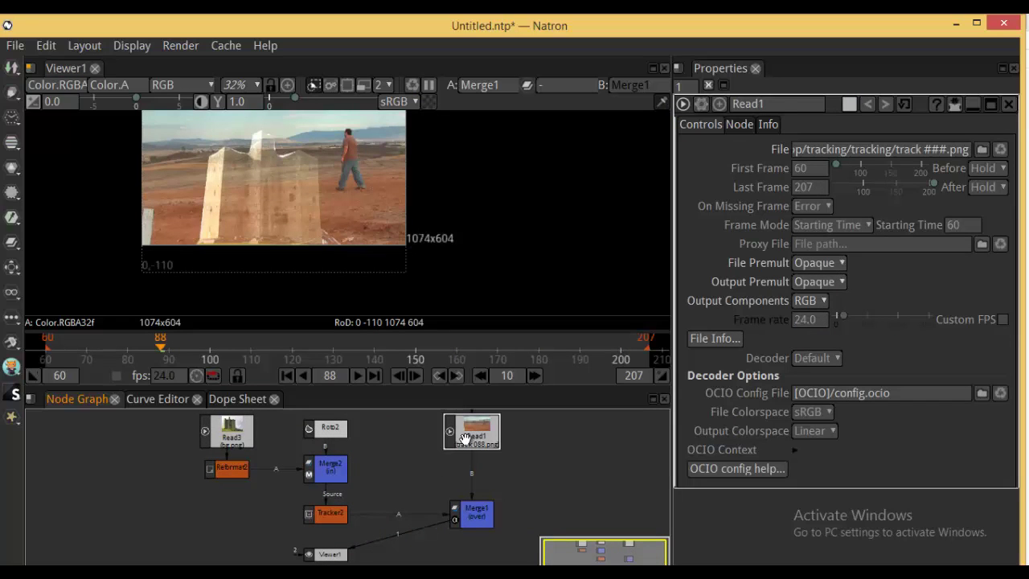
left_click(237, 444)
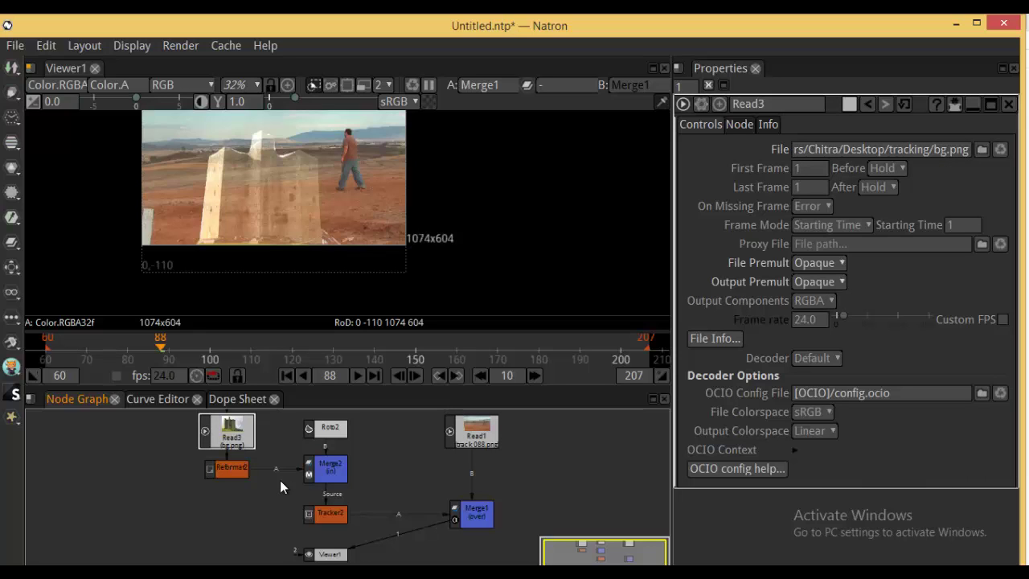
- Show Tracker2 in the viewer, examine its Alpha and Luminance channels, and return the display to RGB
left_click(322, 513)
key("1")
key("a")
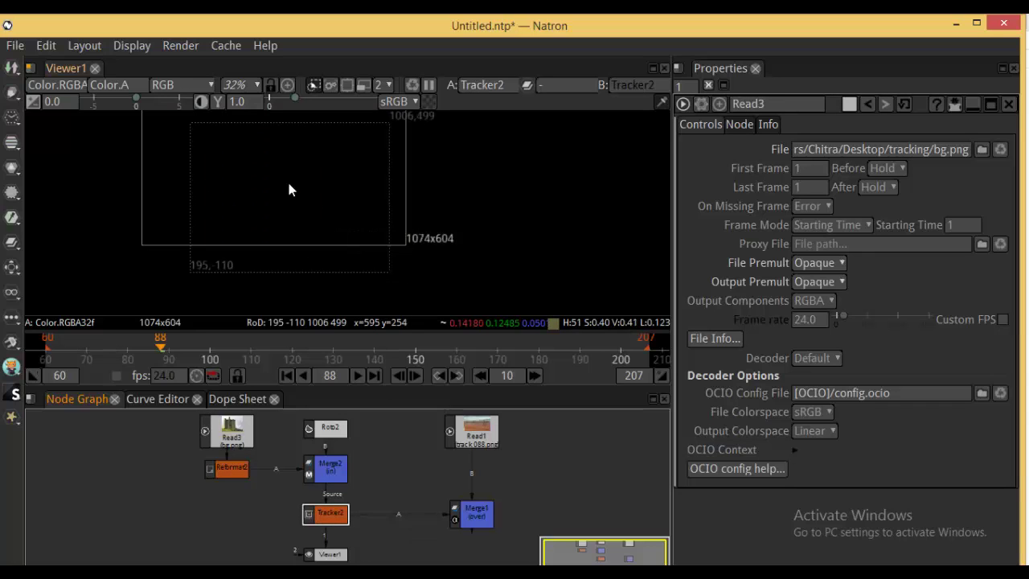
key("a")
left_click(208, 84)
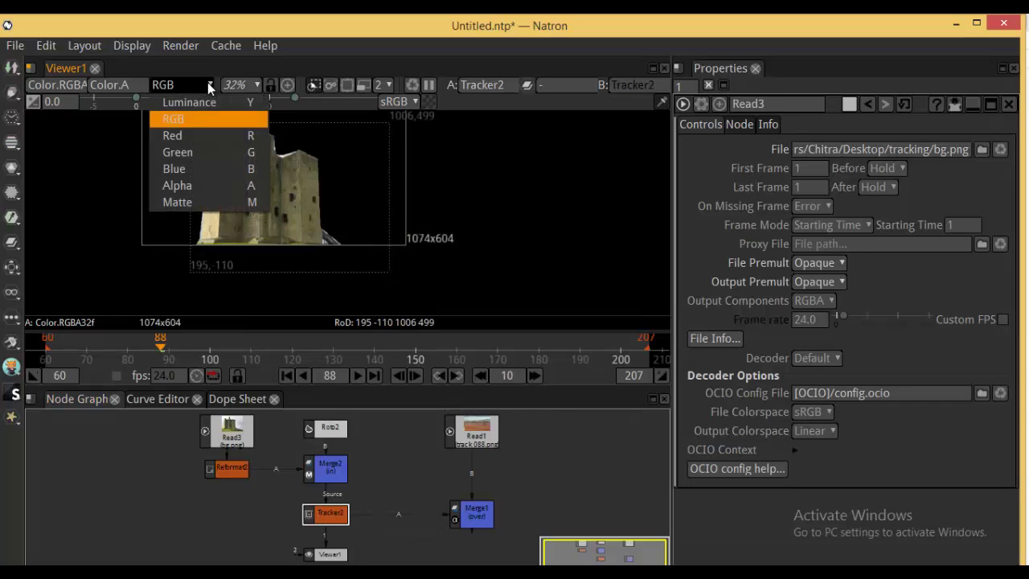
left_click(188, 186)
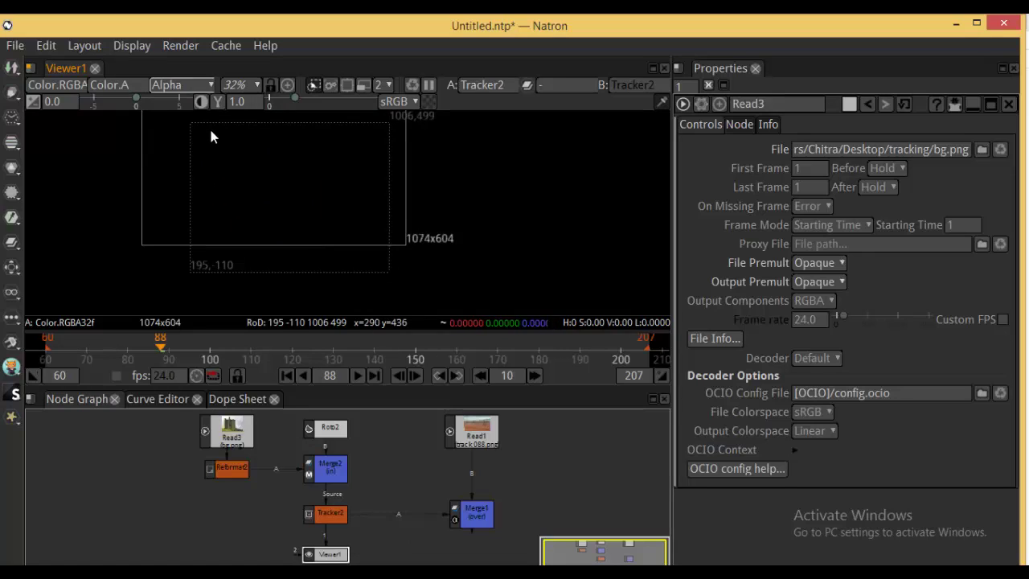
left_click(197, 81)
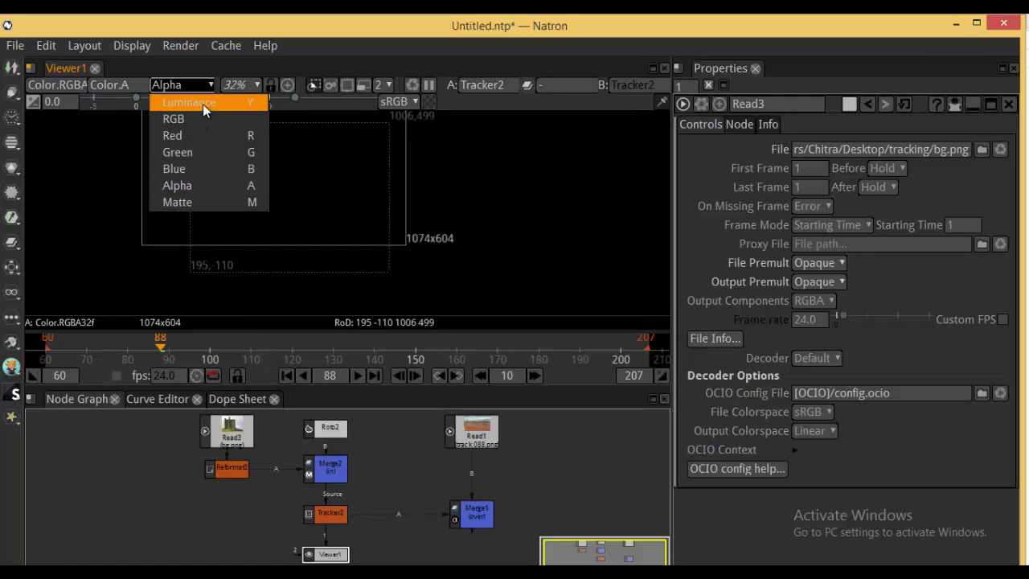
left_click(203, 103)
left_click(204, 83)
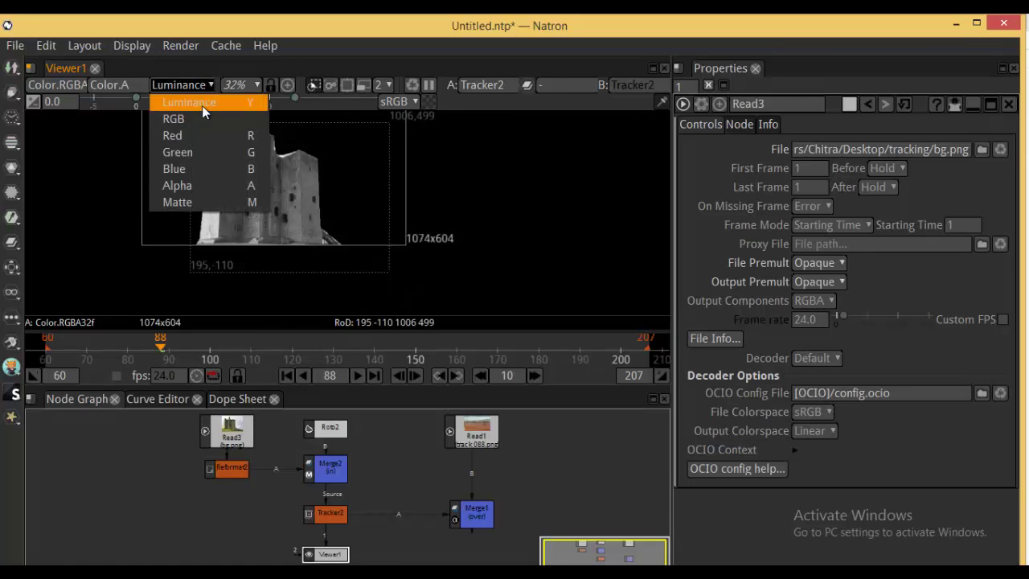
left_click(203, 118)
- Show Merge2 in the viewer and examine the castle cut-out's alpha channel
left_click(332, 518)
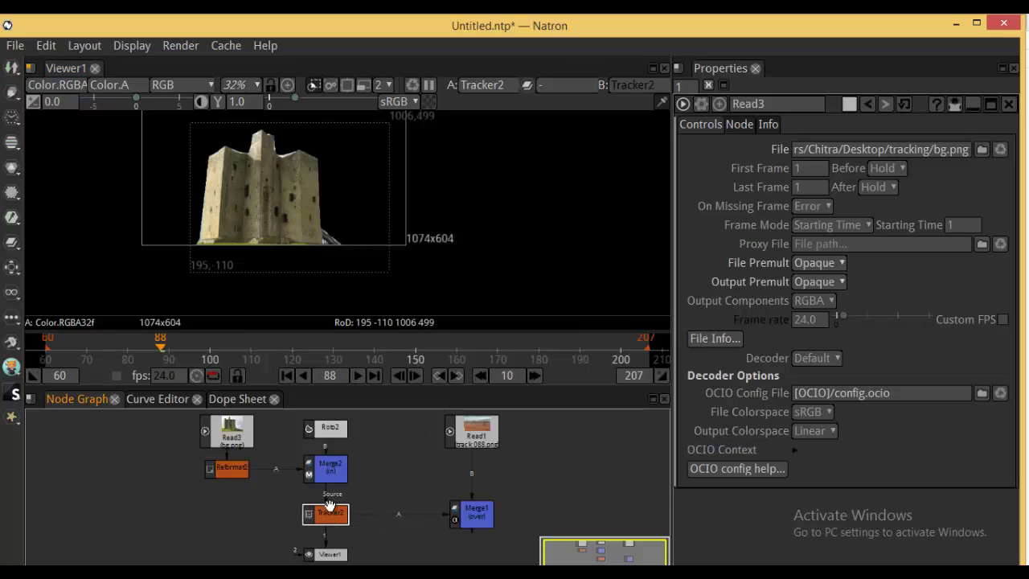
left_click(338, 480)
key("1")
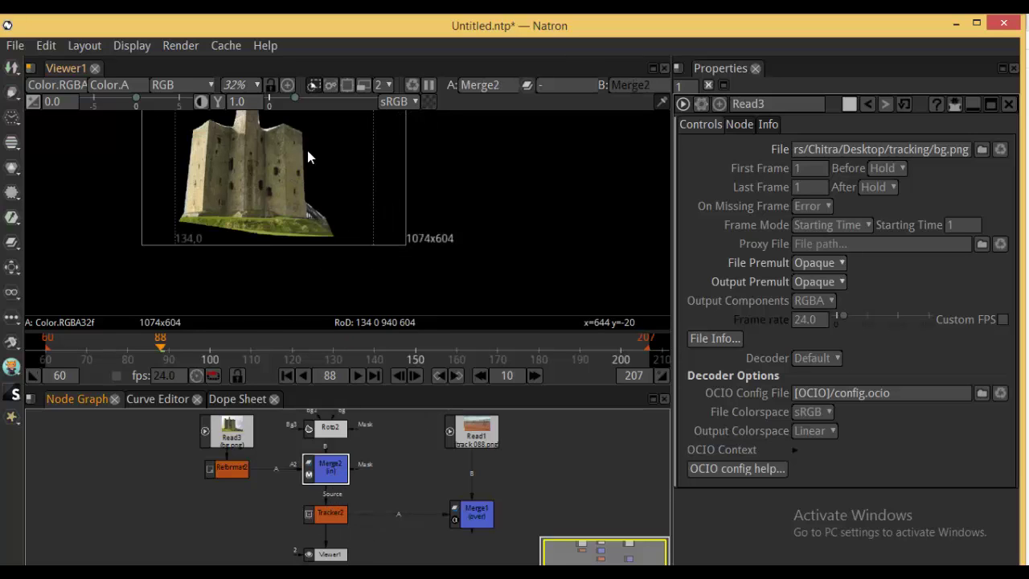
key("a")
key("a")
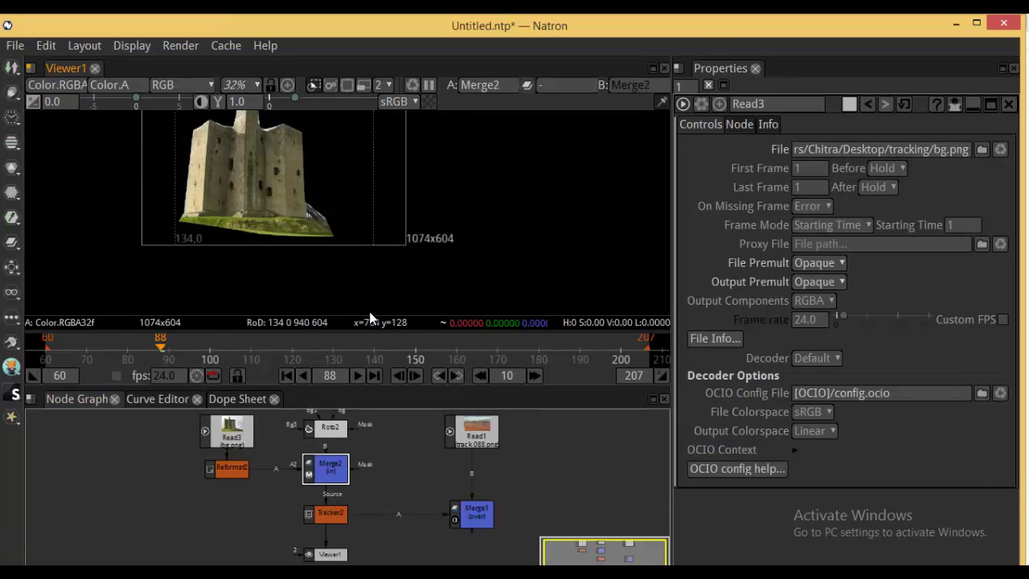
- Enable the alpha channel for input A in Merge2 and check the resulting matte in the alpha view
double_click(330, 472)
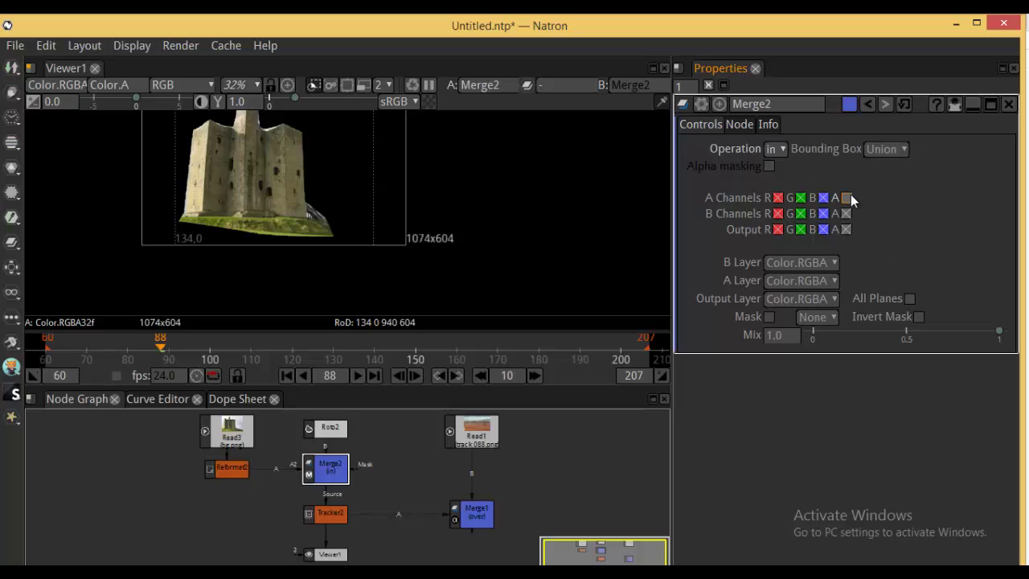
key("a")
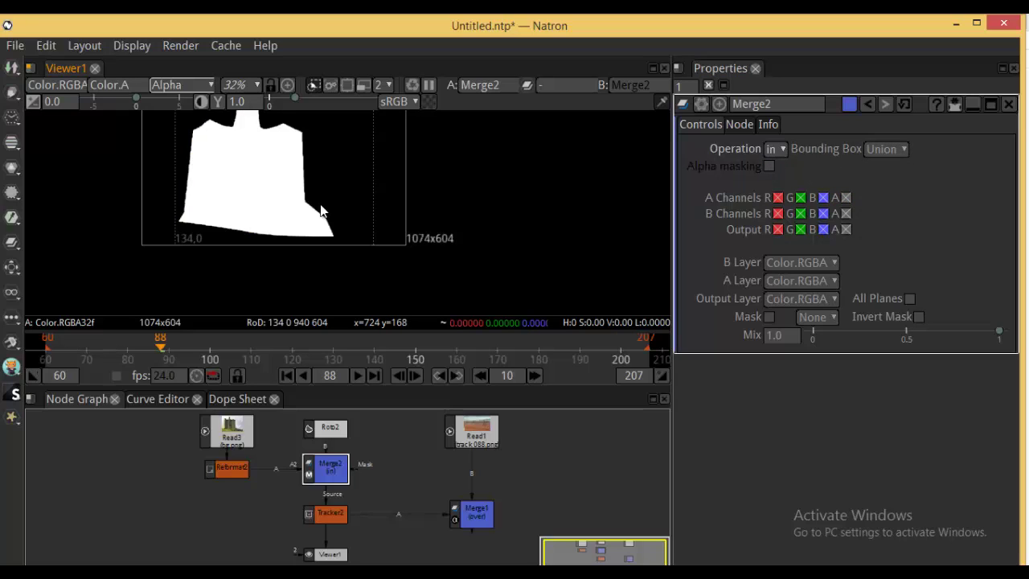
key("a")
key("a")
key("a")
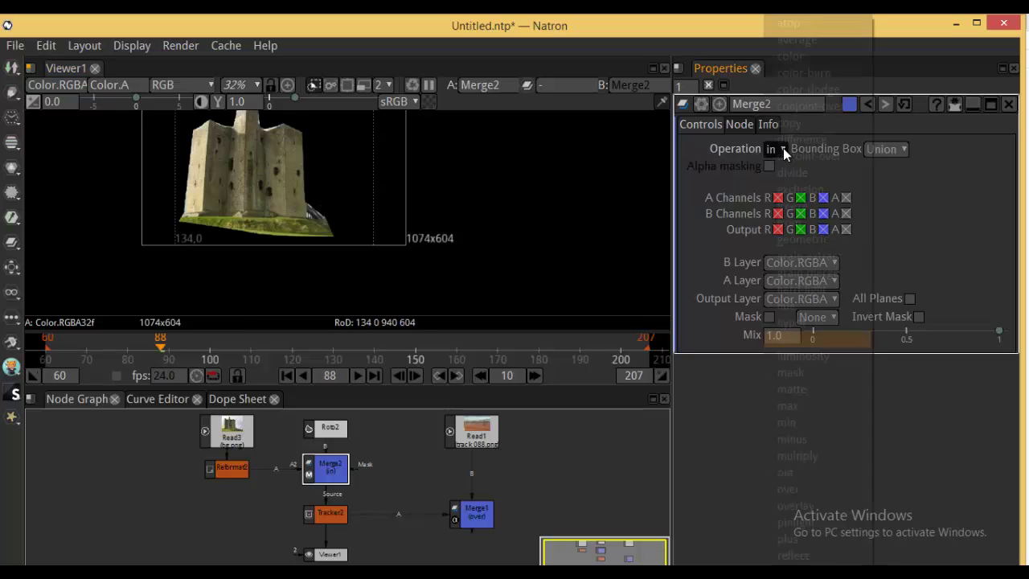
- Check that Merge2's operation is set to in, and compare its alpha and colour views
left_click(776, 150)
left_click(819, 329)
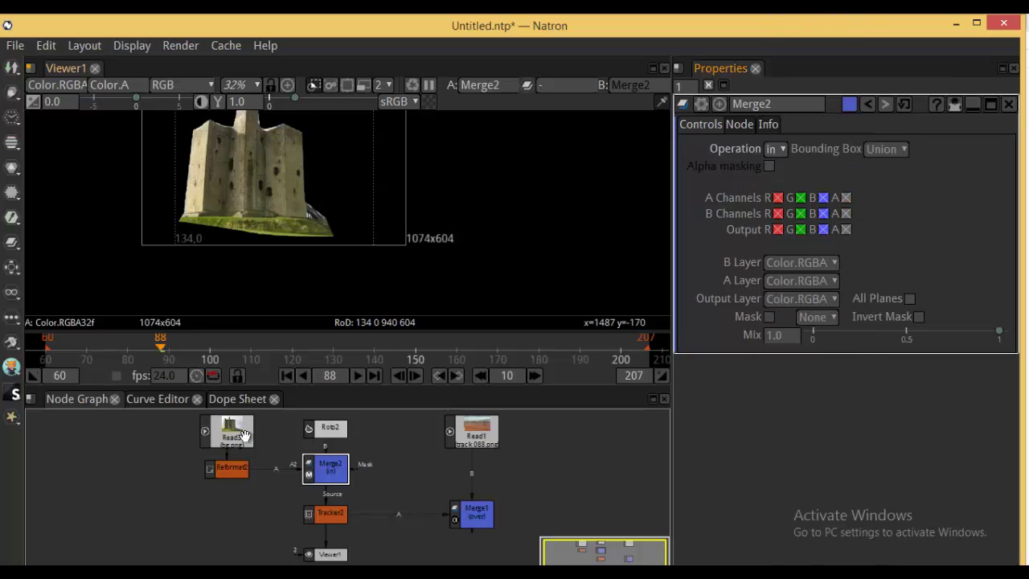
left_click(335, 471)
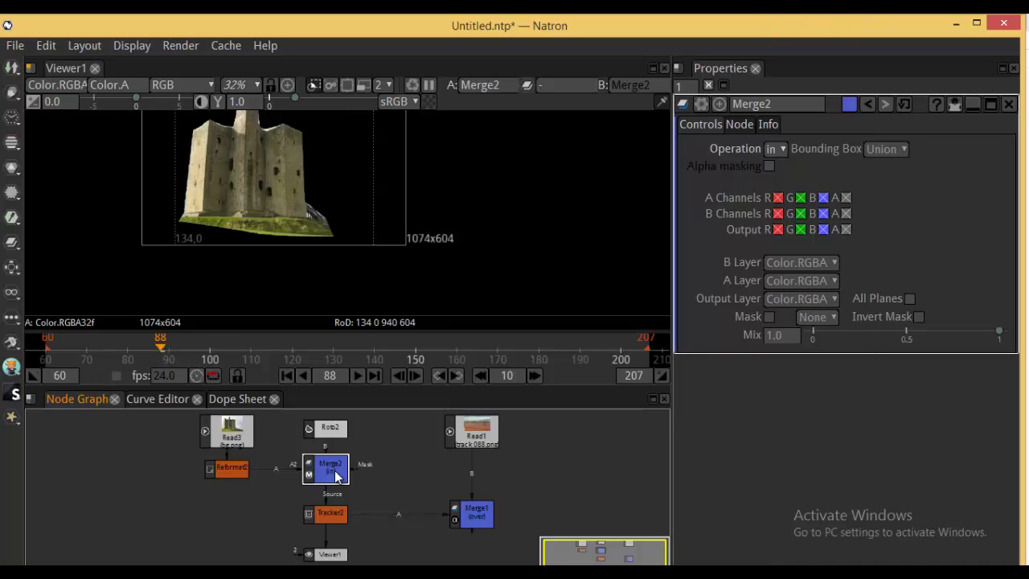
left_click(779, 151)
left_click(820, 347)
key("a")
key("a")
key("a")
key("a")
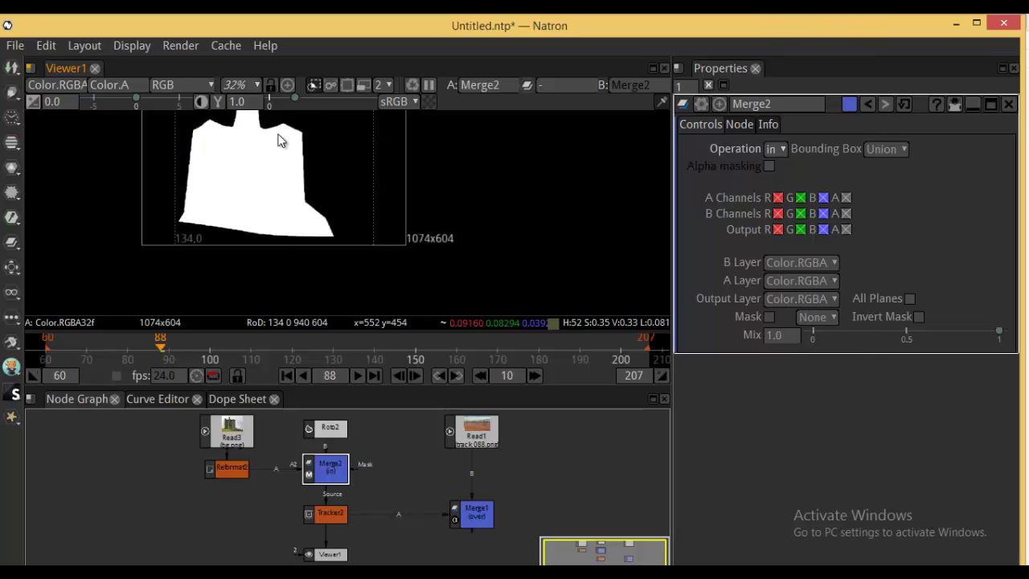
- Show Merge1 in the viewer and scrub the timeline to frame 86 to check the castle over the desert
left_click(479, 508)
key("1")
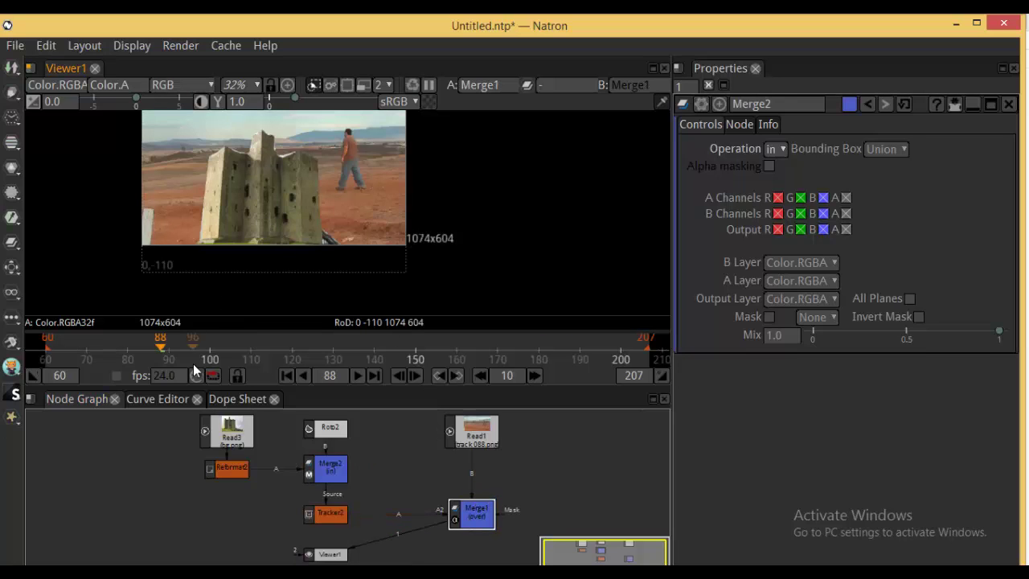
left_click_drag(91, 358, 153, 360)
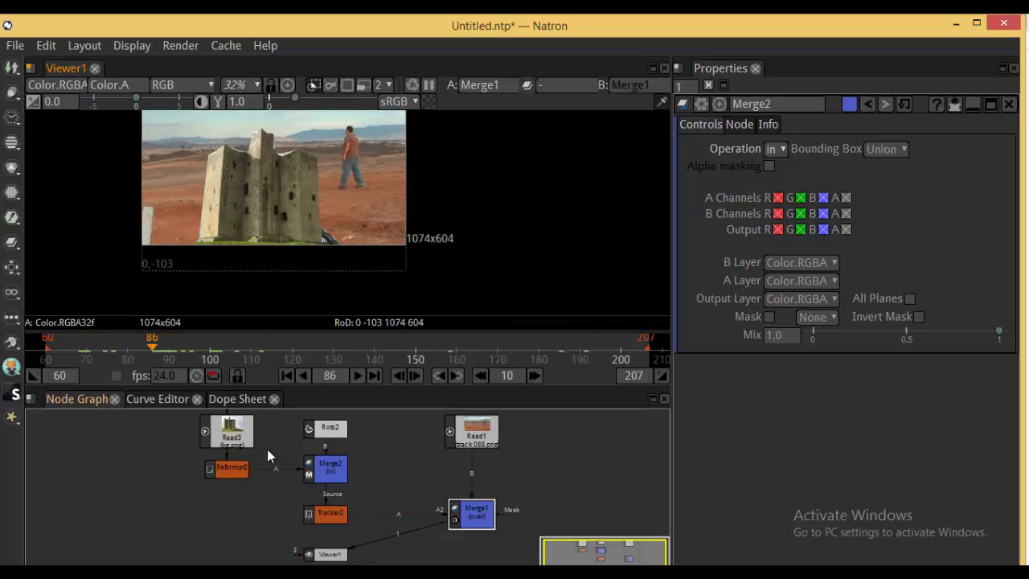
- Place Viewer1 below Merge1 and move Tracker2 further down to leave room under Merge2
left_click(331, 467)
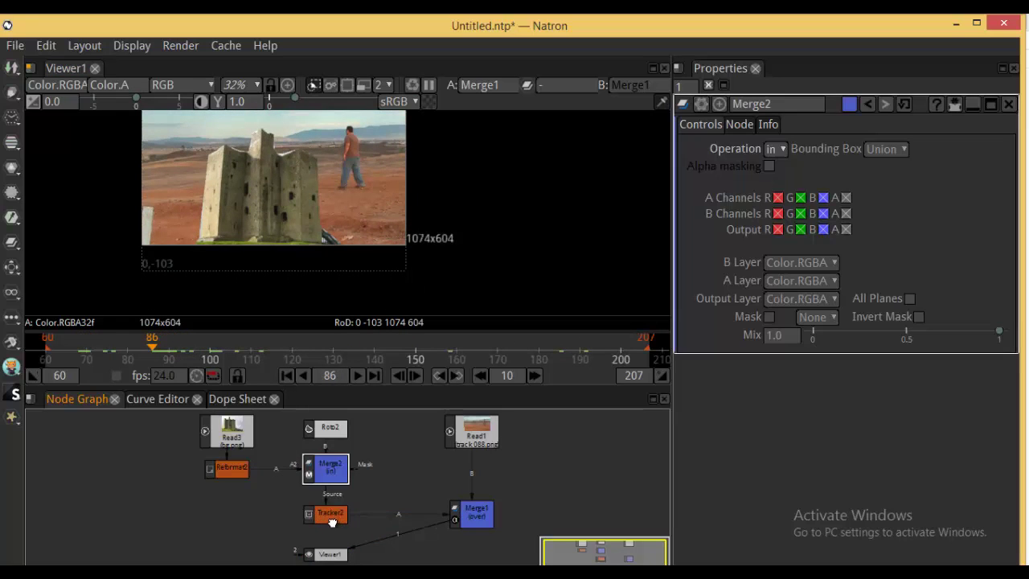
left_click_drag(332, 522, 495, 553)
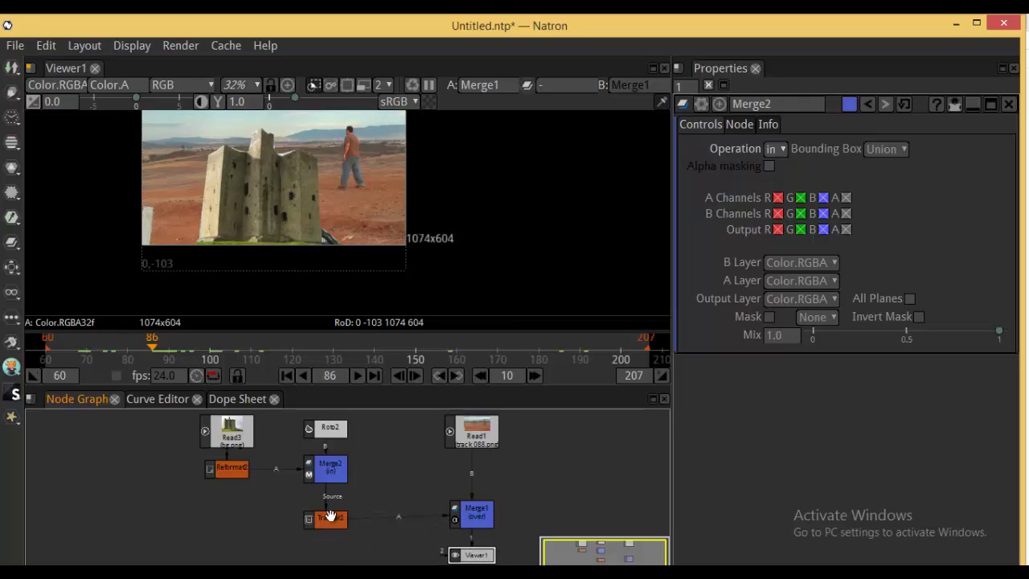
left_click_drag(329, 514, 330, 533)
- Insert a Transform node between Merge2 and Tracker2
left_click(331, 470)
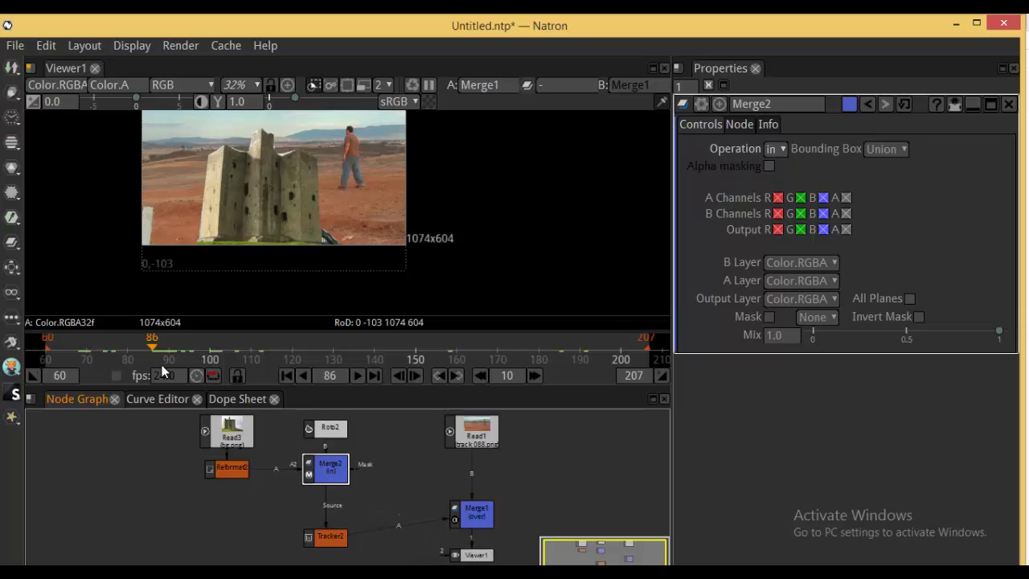
left_click(12, 268)
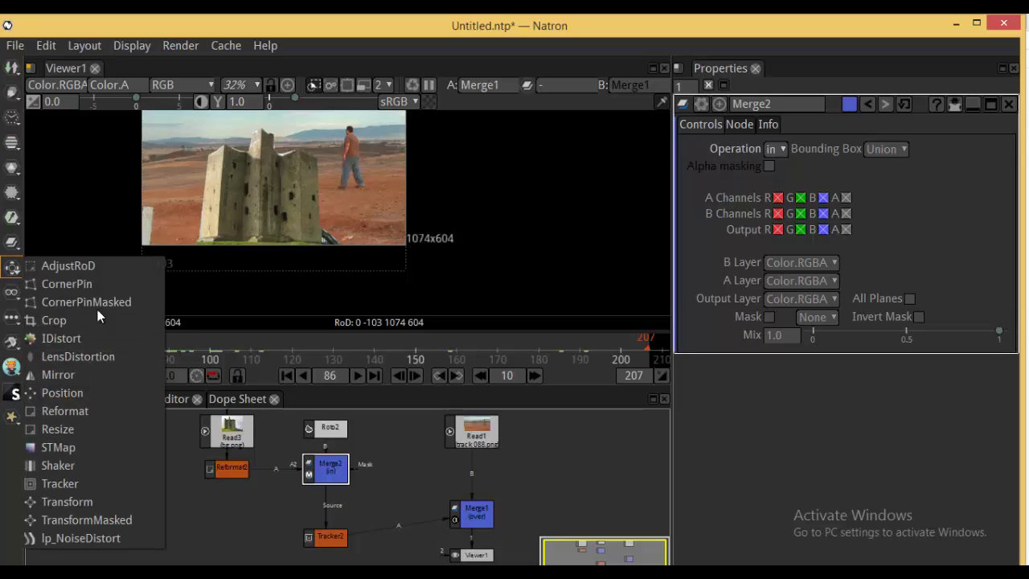
left_click(92, 502)
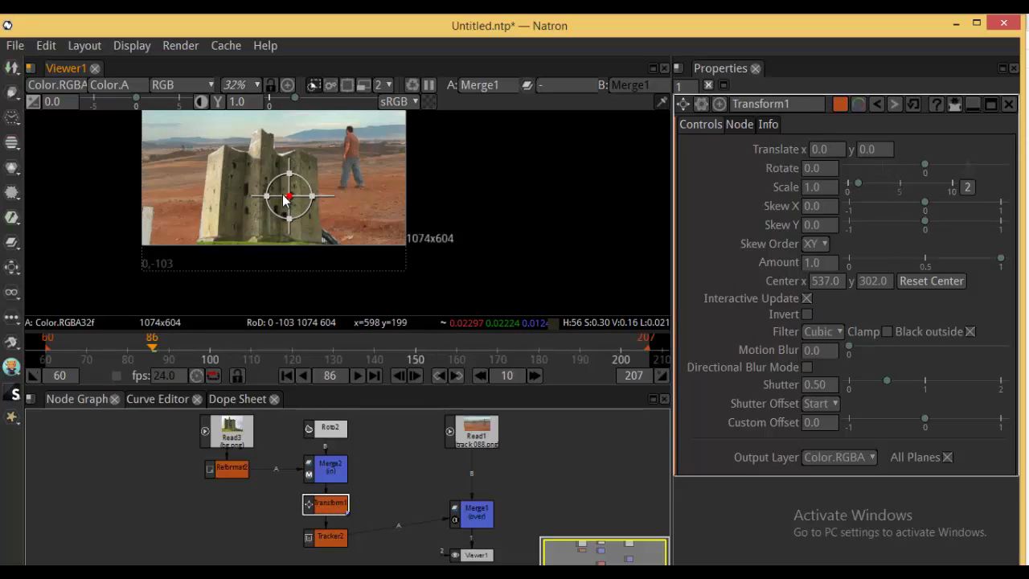
- Scale the castle to 0.52 with Transform1 and move it to a translation of about x -129, y 249
left_click_drag(288, 201, 258, 118)
left_click_drag(288, 166, 294, 221)
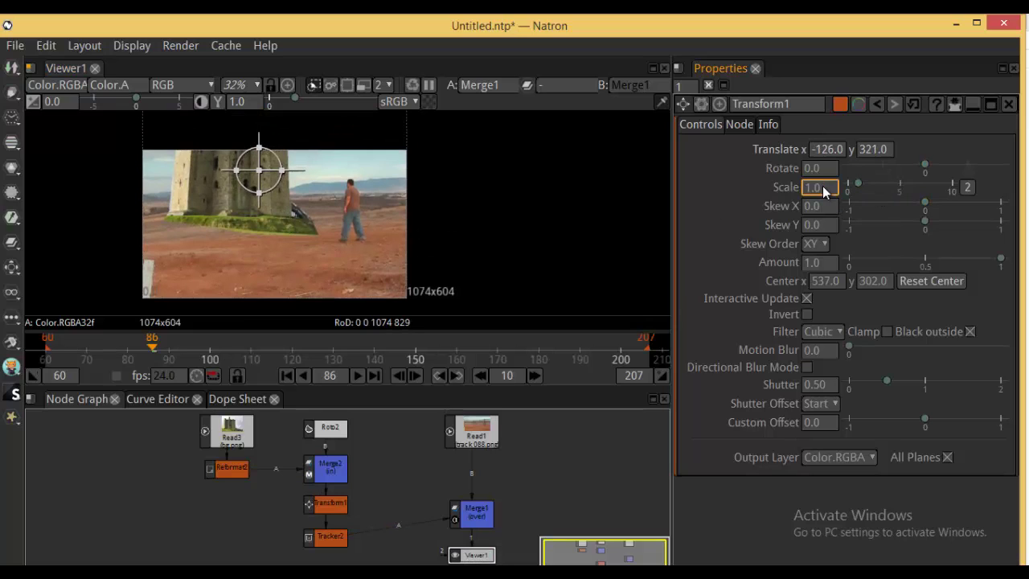
scroll(822, 186, "down", 2)
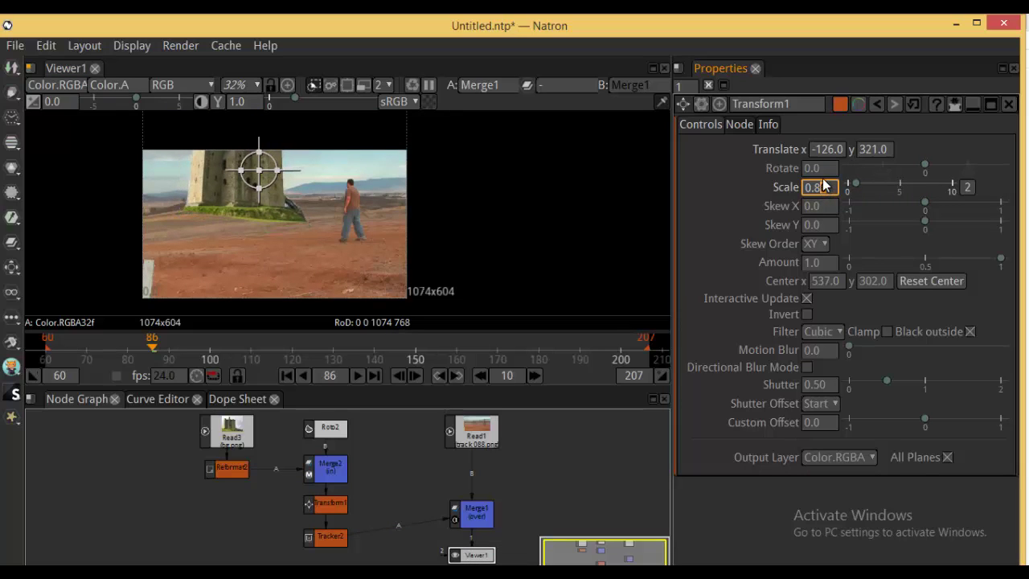
scroll(820, 187, "down", 2)
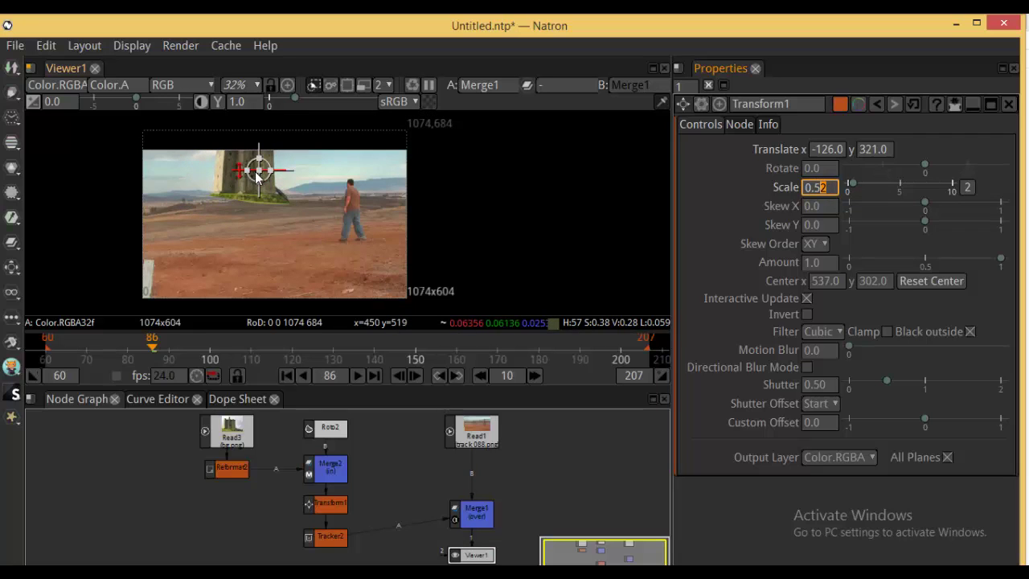
mouse_move(258, 169)
left_mouse_down()
mouse_move(258, 199)
mouse_move(259, 187)
left_mouse_up()
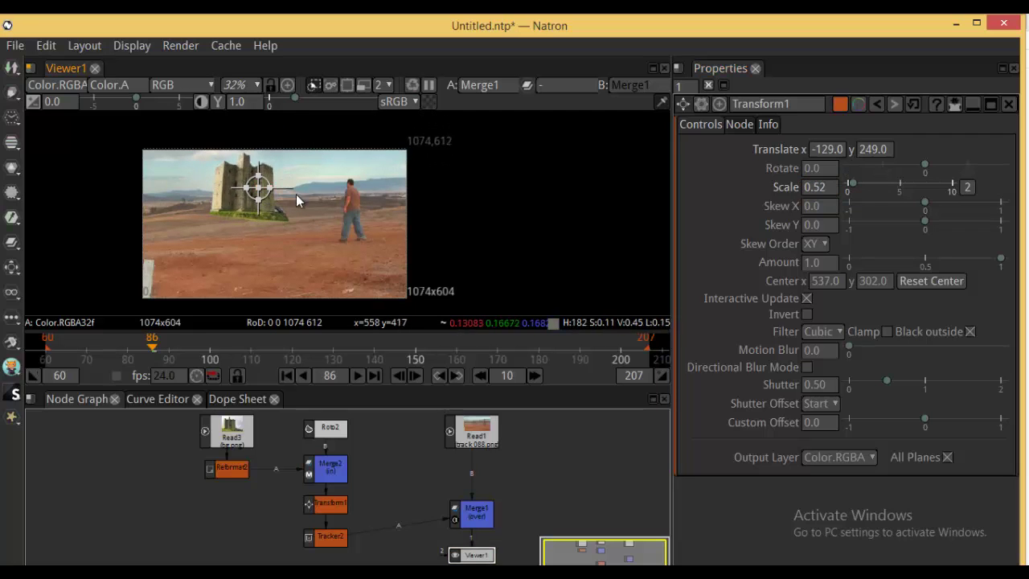
- Play the composite from near the start of the timeline and stop at frame 152 to check the castle's motion
left_click(60, 351)
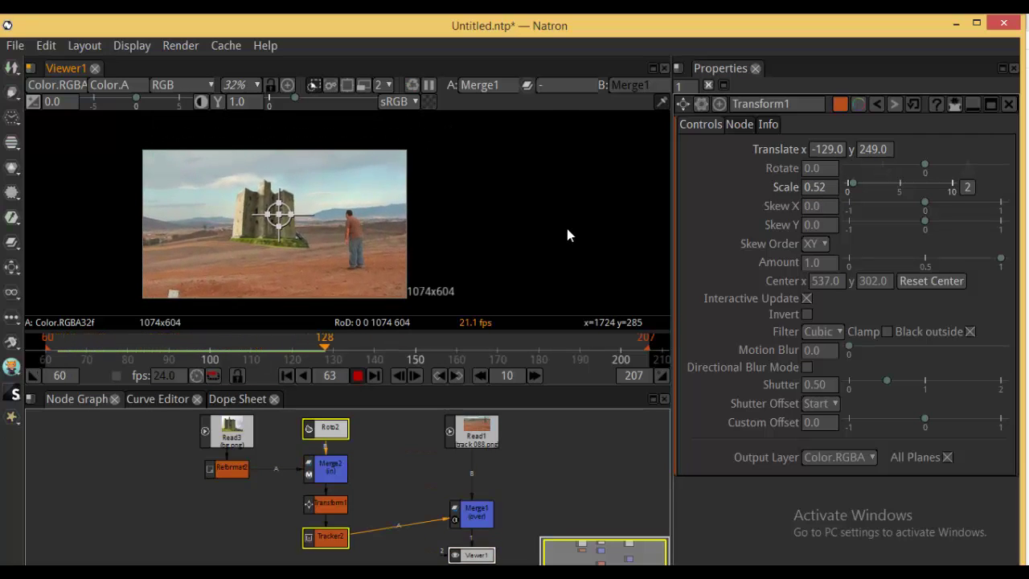
left_click(357, 380)
- Reposition the castle on the desert horizon with Transform1, to a translation of about x -175, y 270
scroll(318, 235, "up", 5)
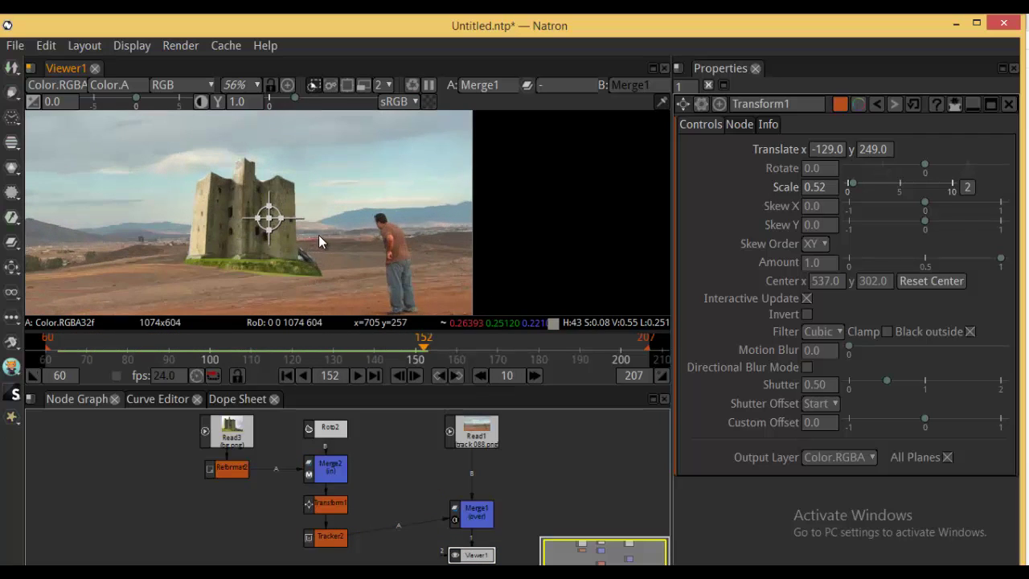
left_click_drag(318, 234, 433, 239)
left_click_drag(360, 217, 341, 208)
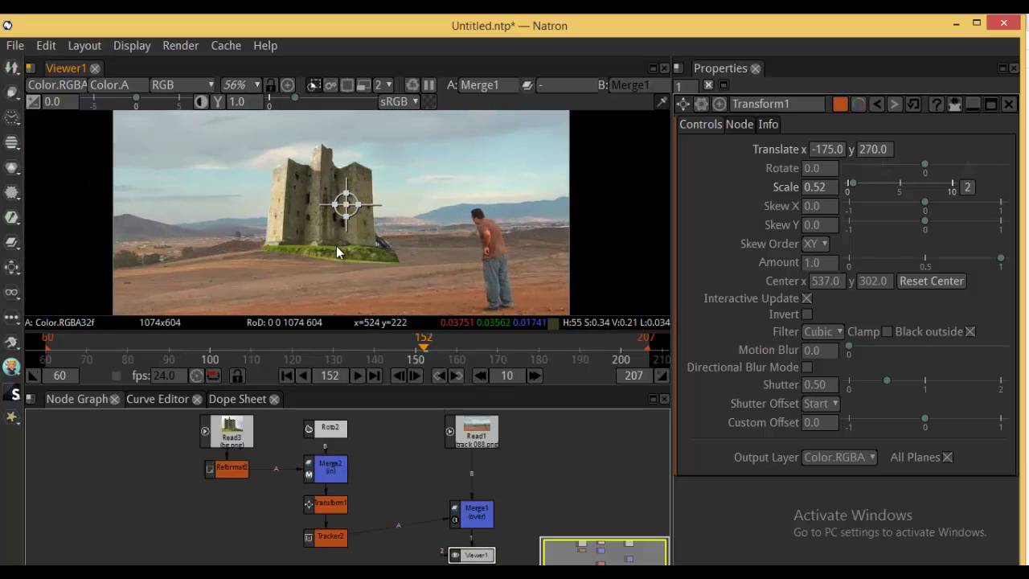
- Open Roto2 and pull feather points outward at the castle base's bottom-middle and lower-right points, undoing the stray shape and feather moves
double_click(330, 430)
scroll(361, 203, "up", 4)
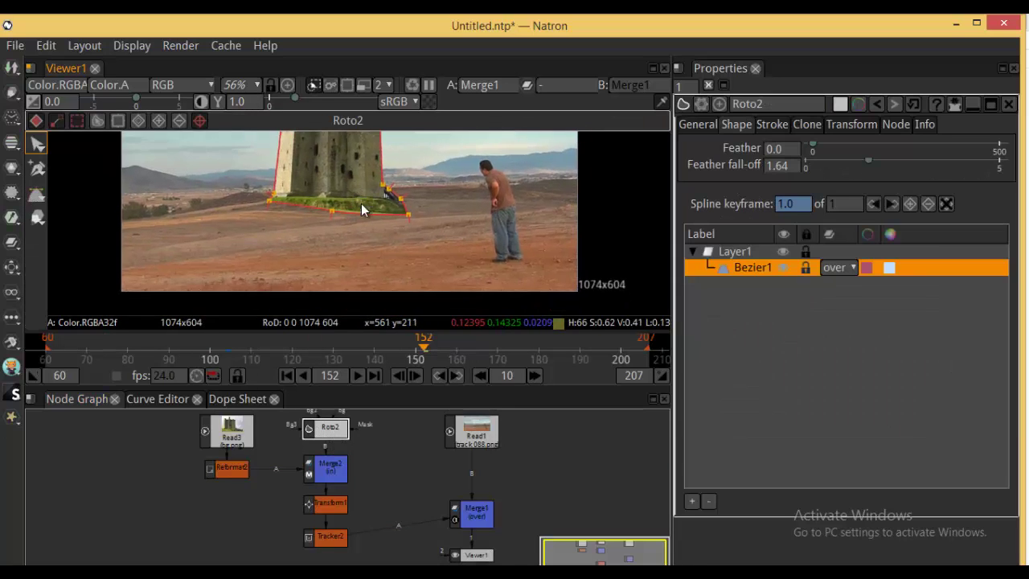
left_click(322, 207)
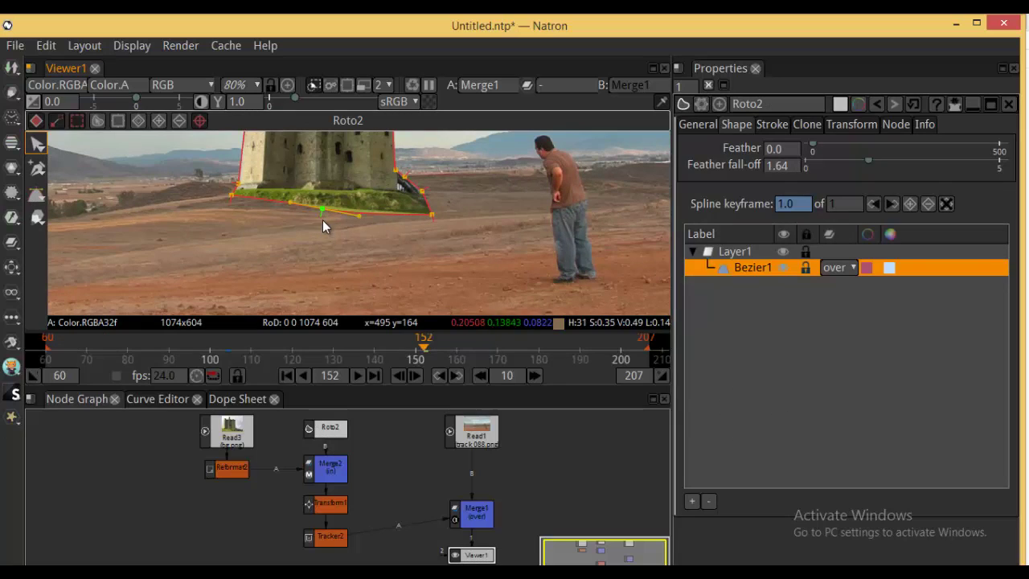
left_click_drag(318, 221, 317, 234)
left_click_drag(447, 202, 402, 234)
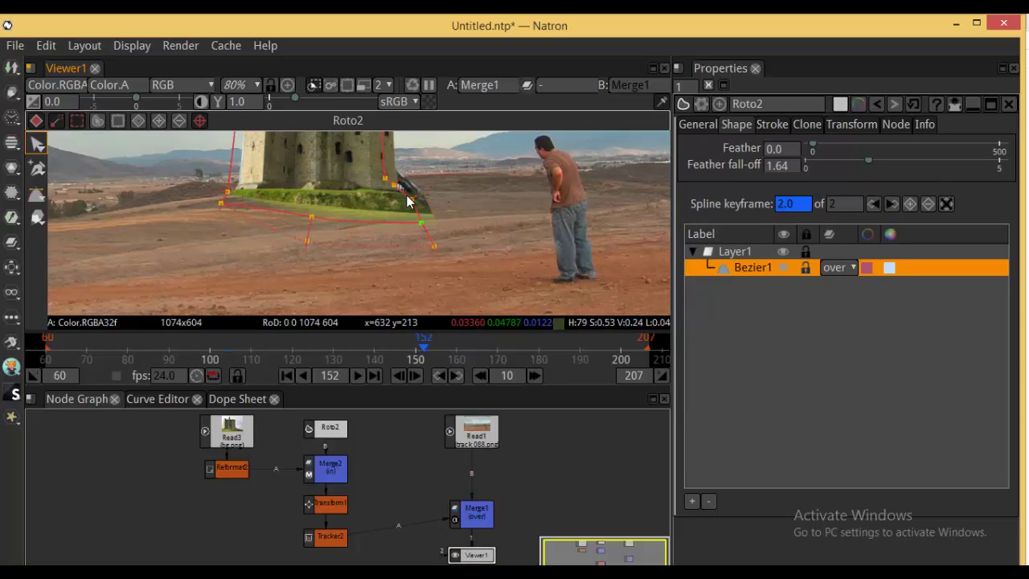
key("ctrl+z")
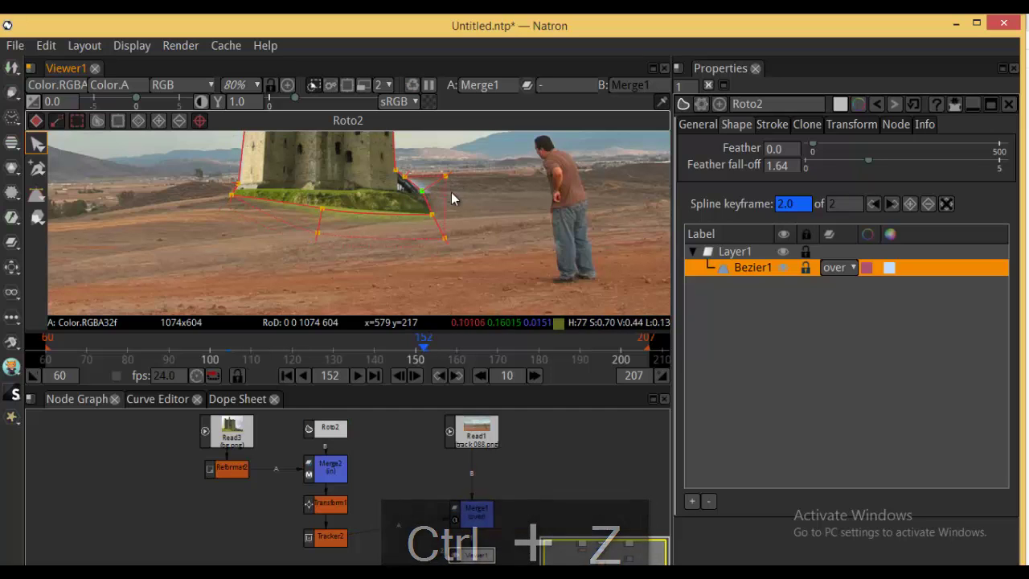
key("ctrl+z")
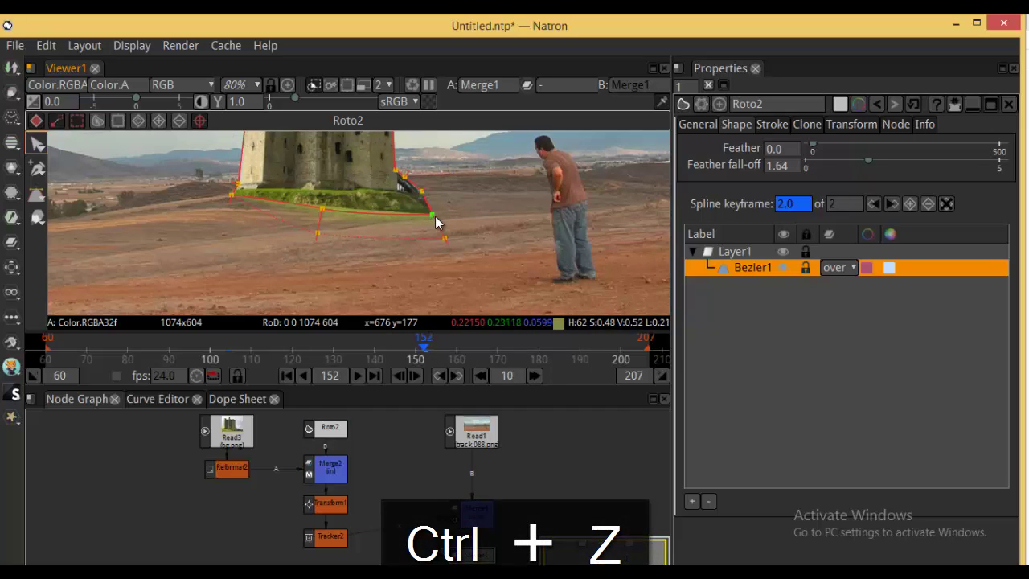
- Extend the feather of the roto outline outward at the lower-right and lower-left corners of the castle's grass base
left_click_drag(435, 216, 470, 224)
left_click(467, 228)
key("ctrl+z")
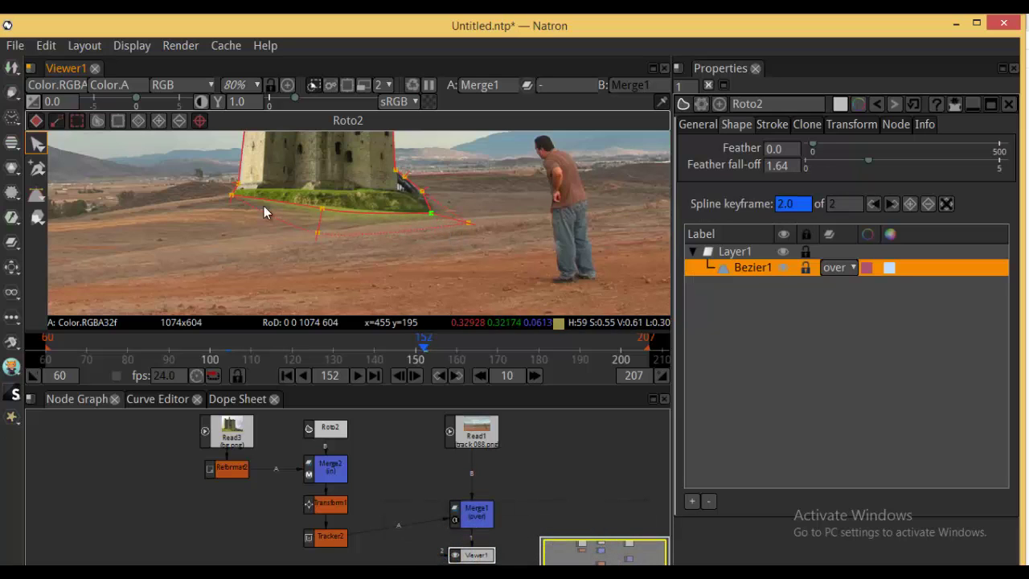
left_click(237, 211)
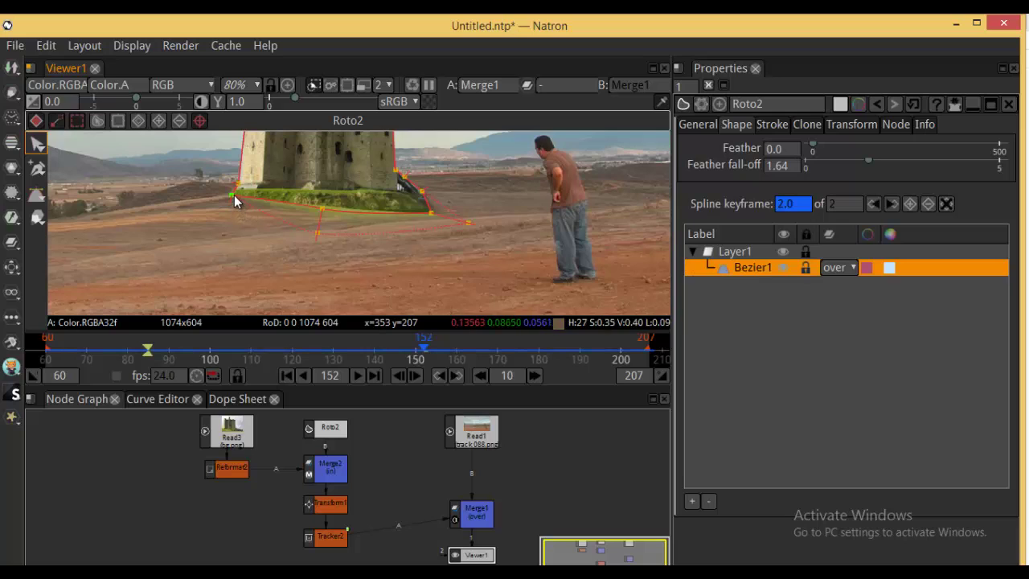
left_click_drag(234, 195, 200, 208)
left_click(235, 201)
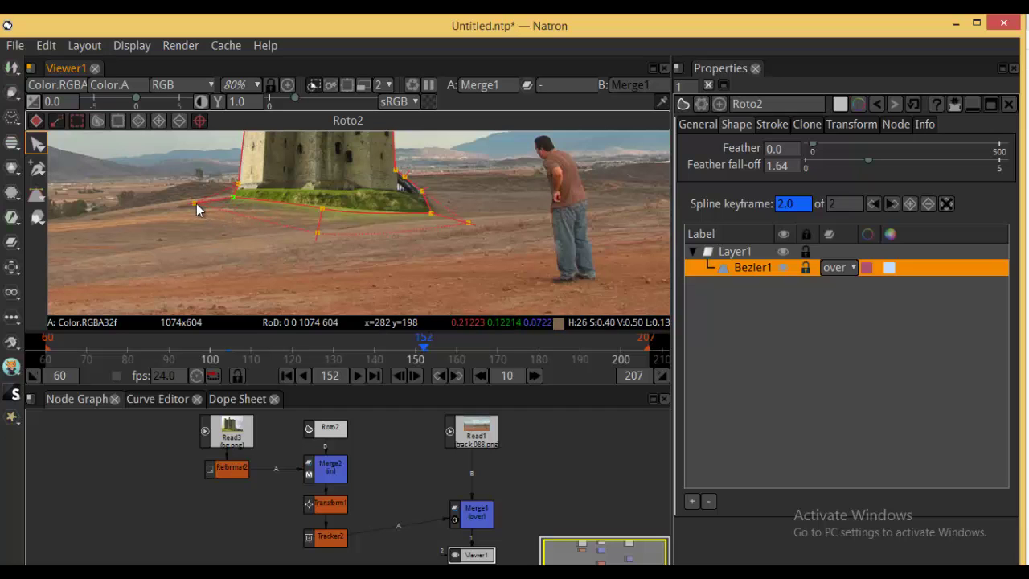
- Inspect the roto edge along the castle's towers, close the Roto2 settings and scrub the timeline to frame 104
left_click(360, 254)
scroll(370, 229, "down", 2)
scroll(370, 229, "up", 8)
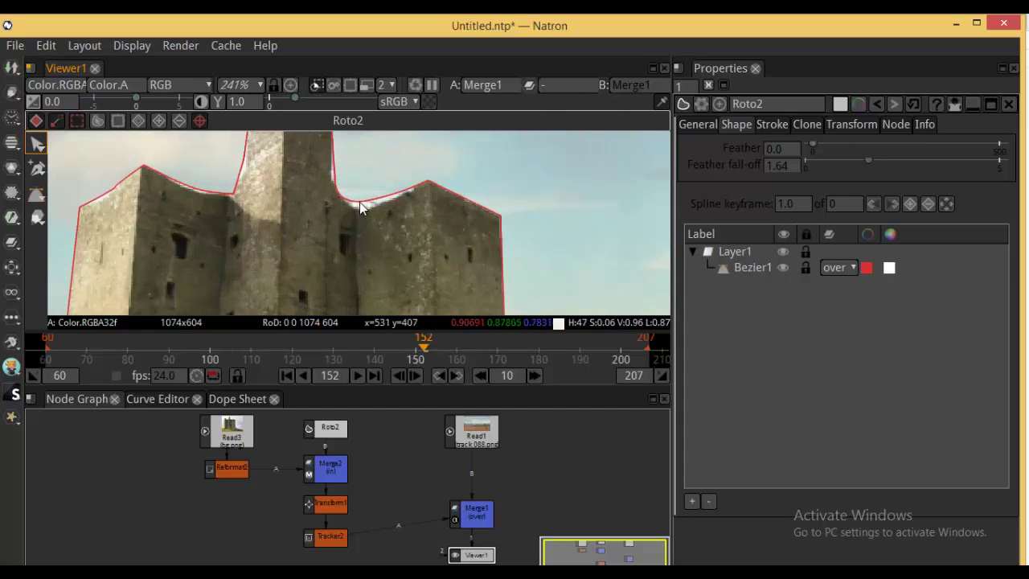
left_click(361, 204)
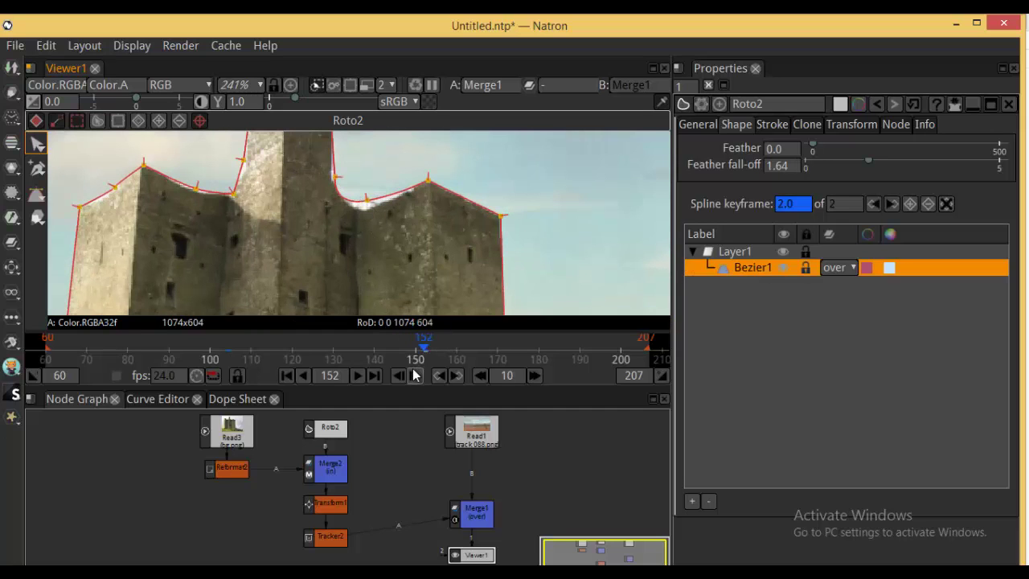
left_click_drag(420, 363, 233, 352)
scroll(307, 266, "down", 10)
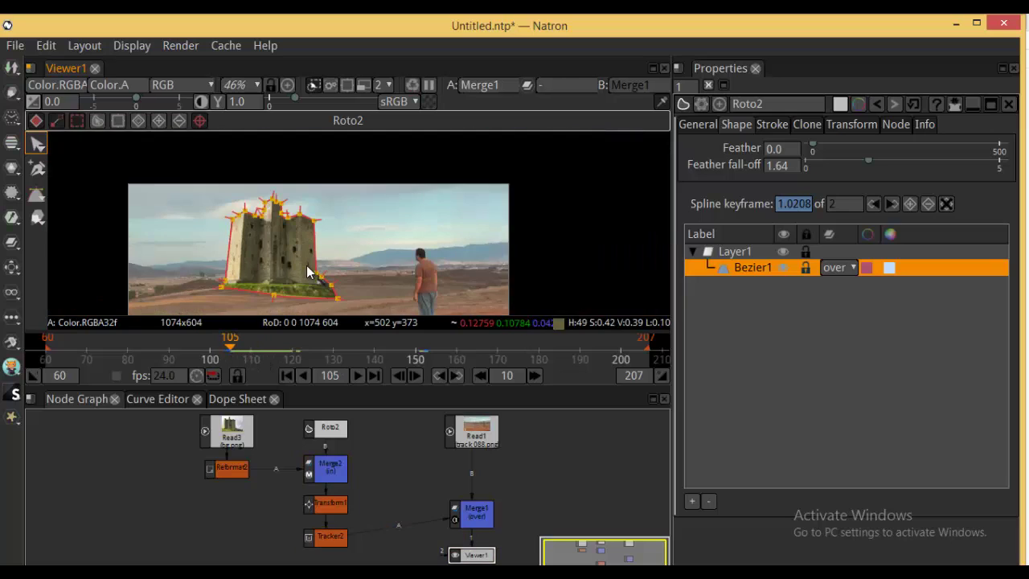
left_click(708, 85)
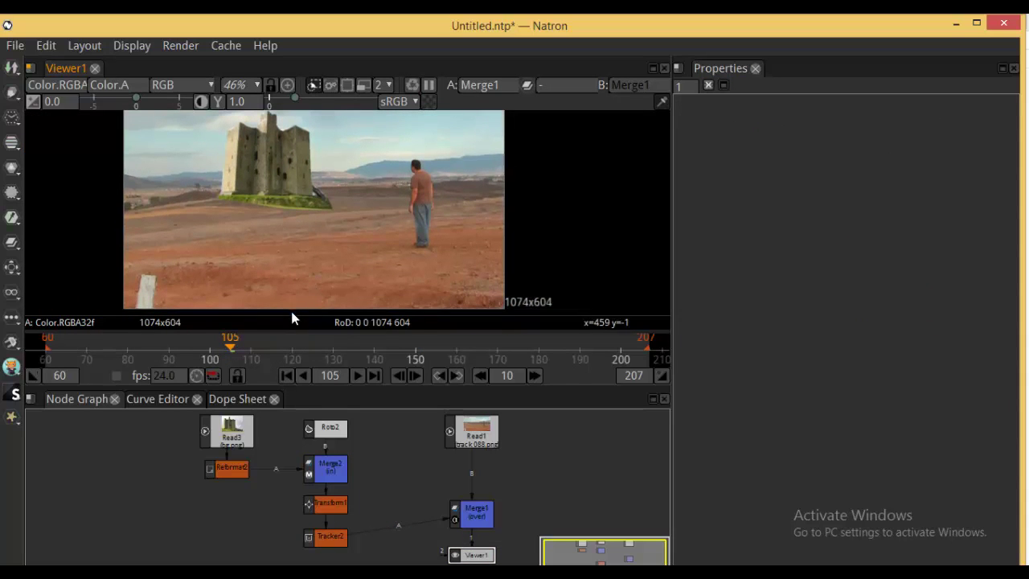
left_click_drag(87, 342, 226, 348)
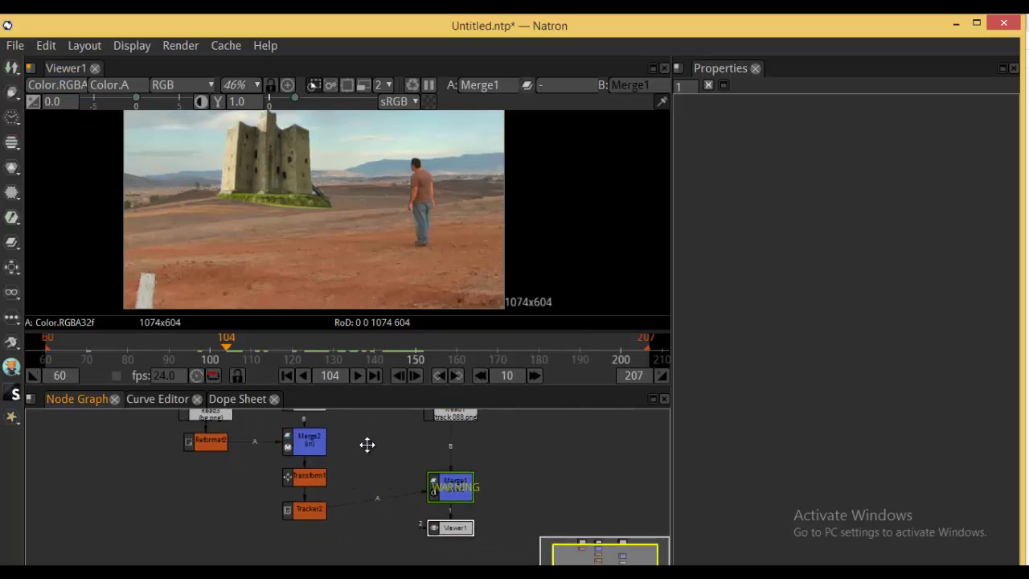
- Move Viewer1 and Merge1 lower in the node graph and insert a Grade node between Tracker2 and Merge1
left_click_drag(432, 533, 432, 553)
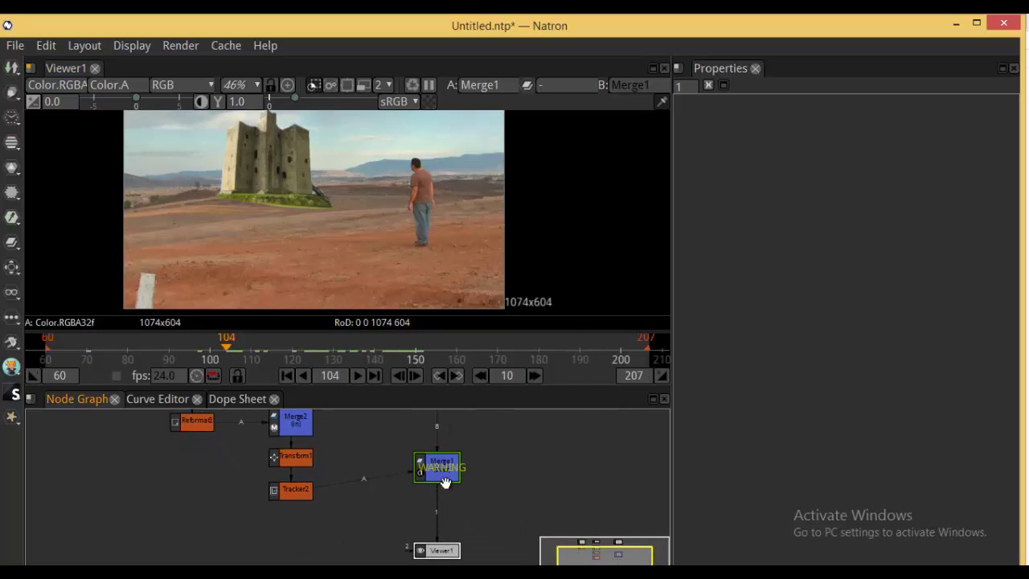
left_click_drag(445, 480, 446, 499)
left_click(291, 493)
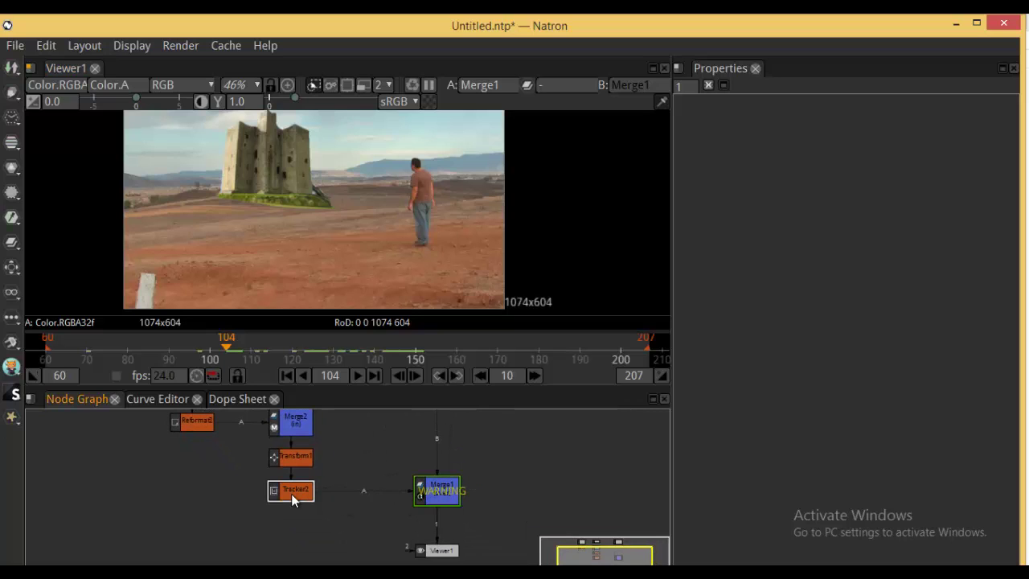
key("g")
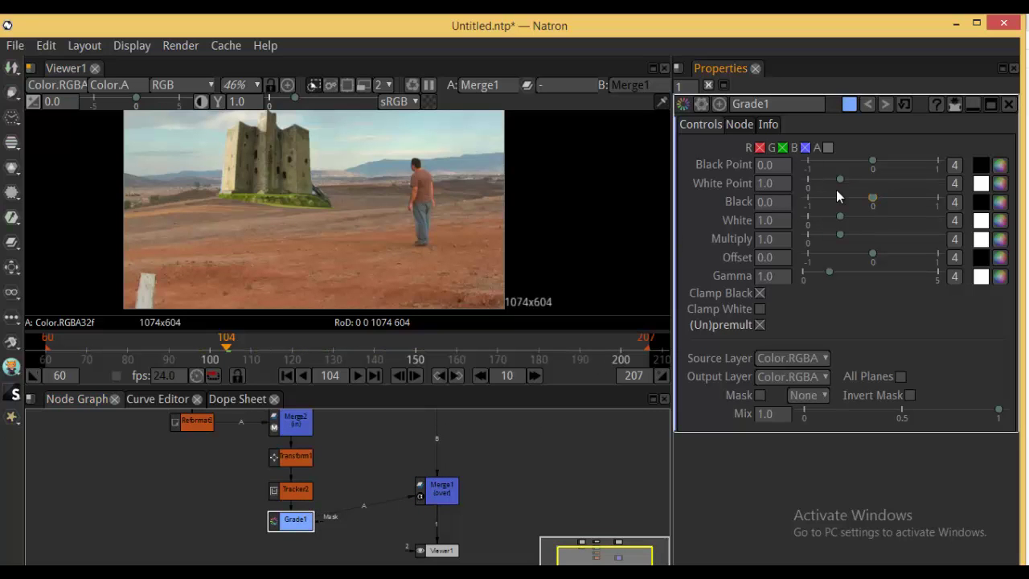
- Set Grade1's White Point to 0.990 and White to 0.890 for the castle
mouse_move(843, 177)
left_mouse_down()
mouse_move(851, 180)
mouse_move(830, 179)
mouse_move(840, 182)
left_mouse_up()
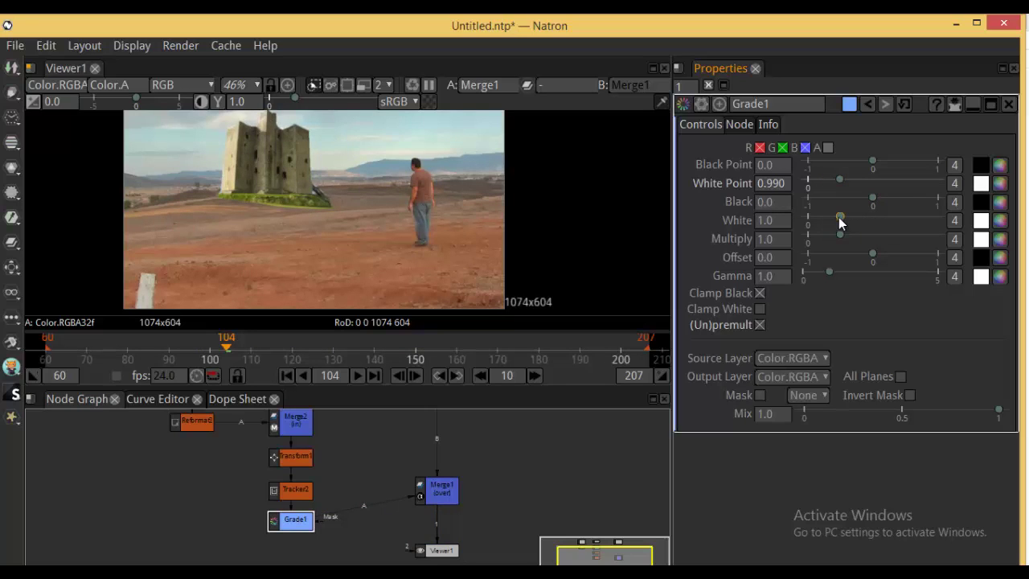
left_click_drag(840, 218, 840, 216)
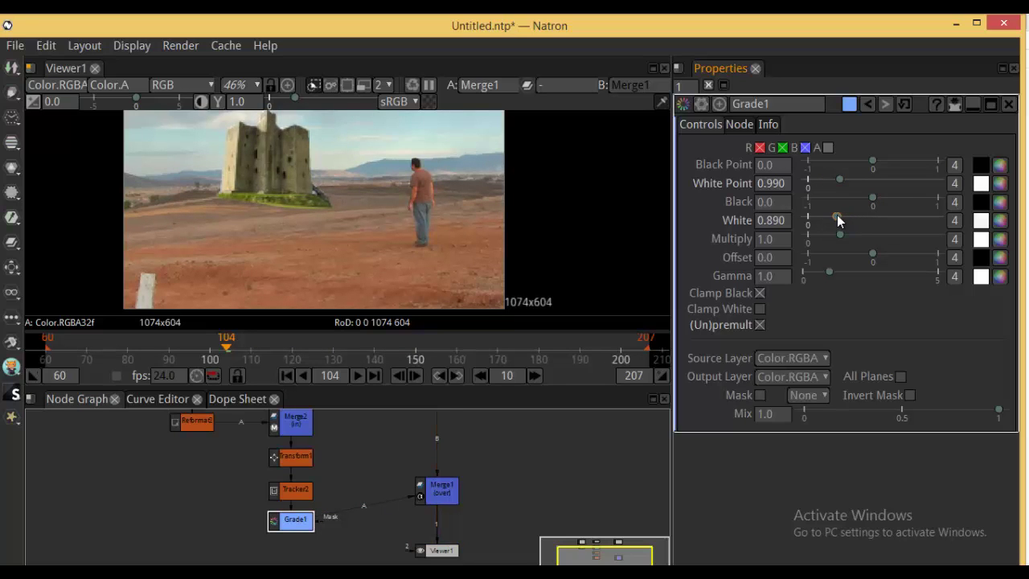
scroll(338, 194, "down", 2)
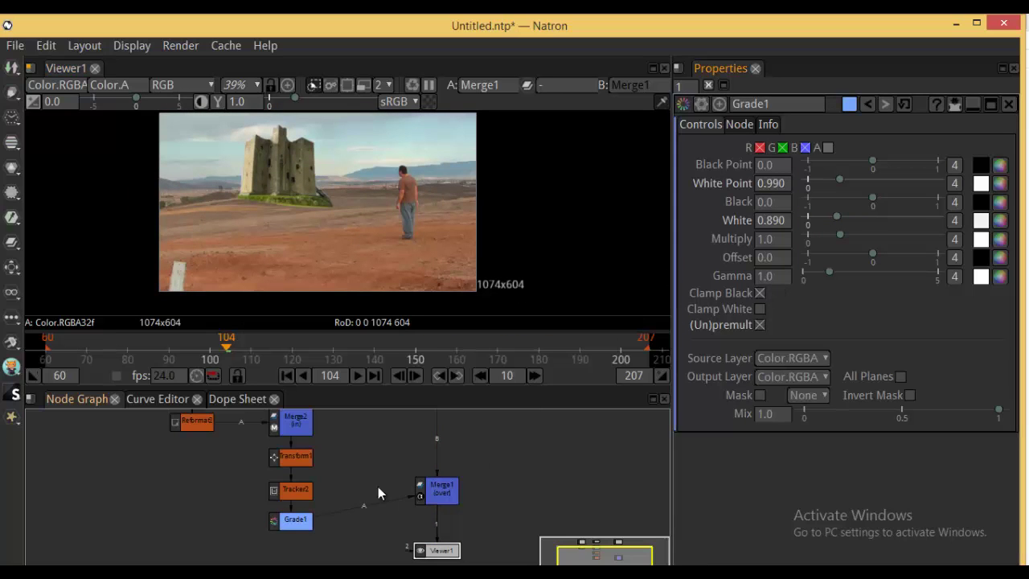
- Insert a ColorCorrect node after Grade1 and move Viewer1 and Merge1 down to line up with it
left_click_drag(368, 490, 365, 445)
left_click_drag(433, 455, 436, 476)
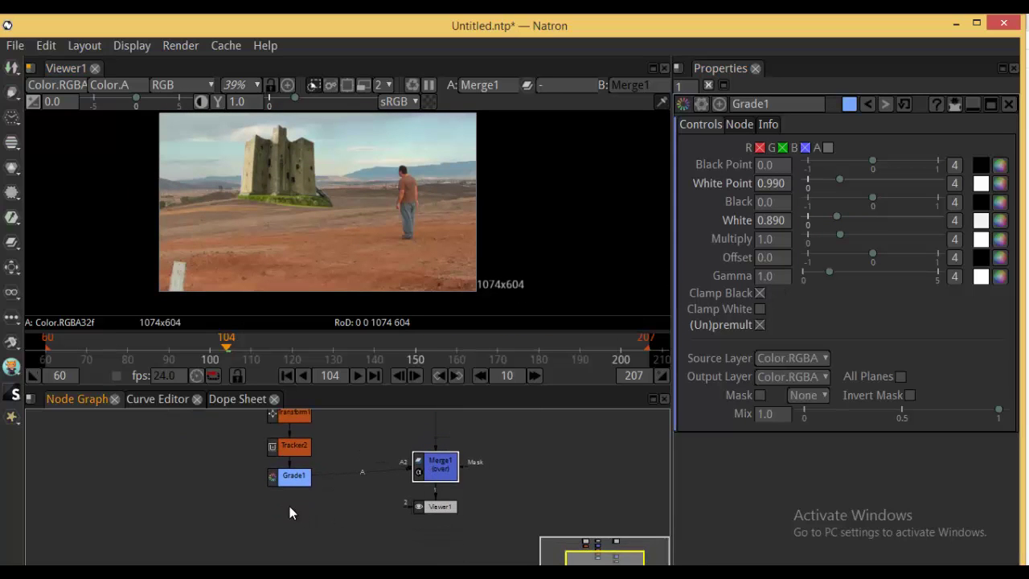
left_click(300, 481)
key("c")
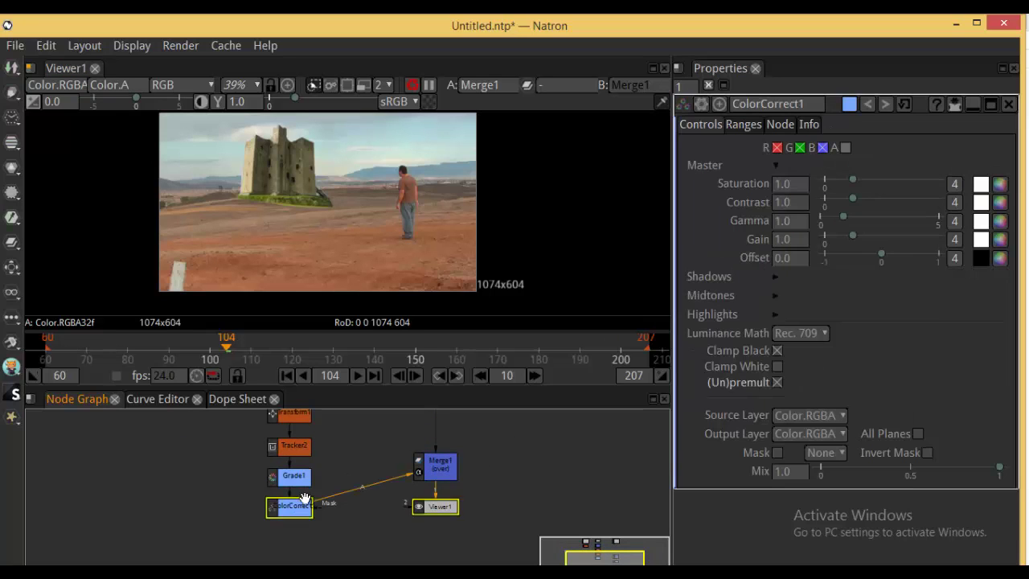
left_click_drag(445, 511, 445, 541)
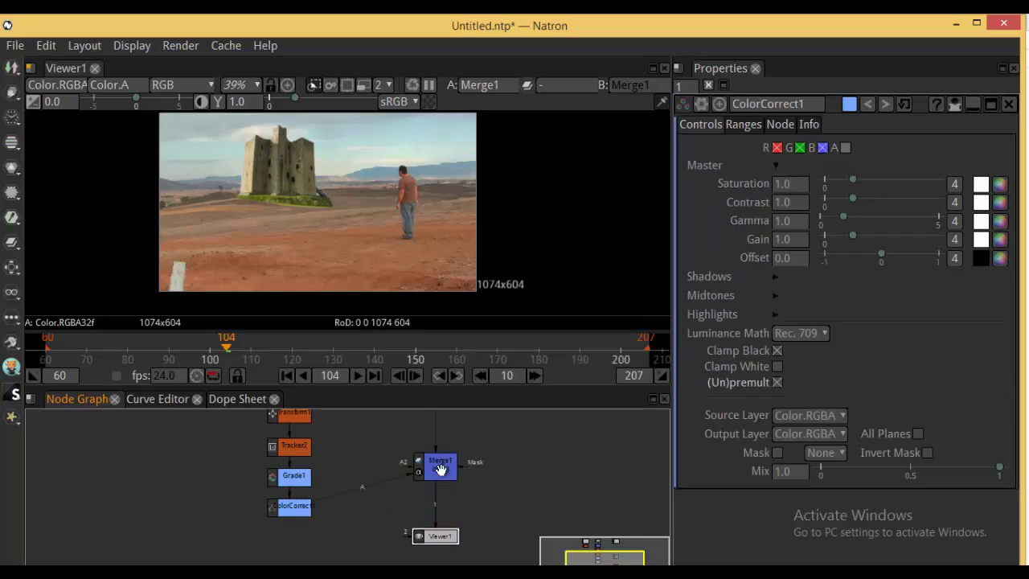
left_click_drag(441, 470, 440, 511)
- Adjust the castle's midtones in ColorCorrect1 to saturation 0.910, contrast 1.020 and gamma 1.110
scroll(453, 480, "down", 5)
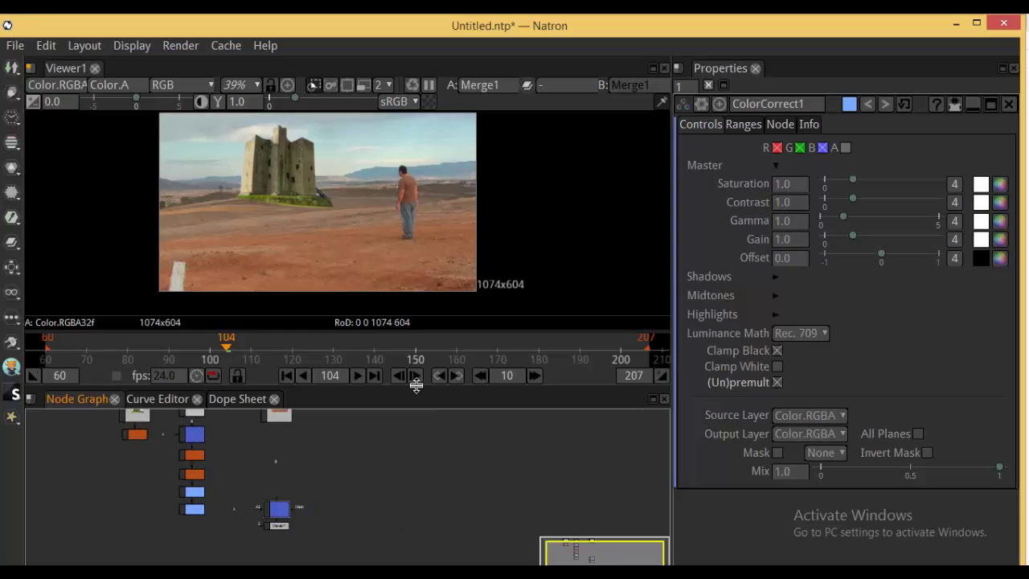
left_click_drag(423, 369, 438, 286)
left_click_drag(350, 357, 424, 445)
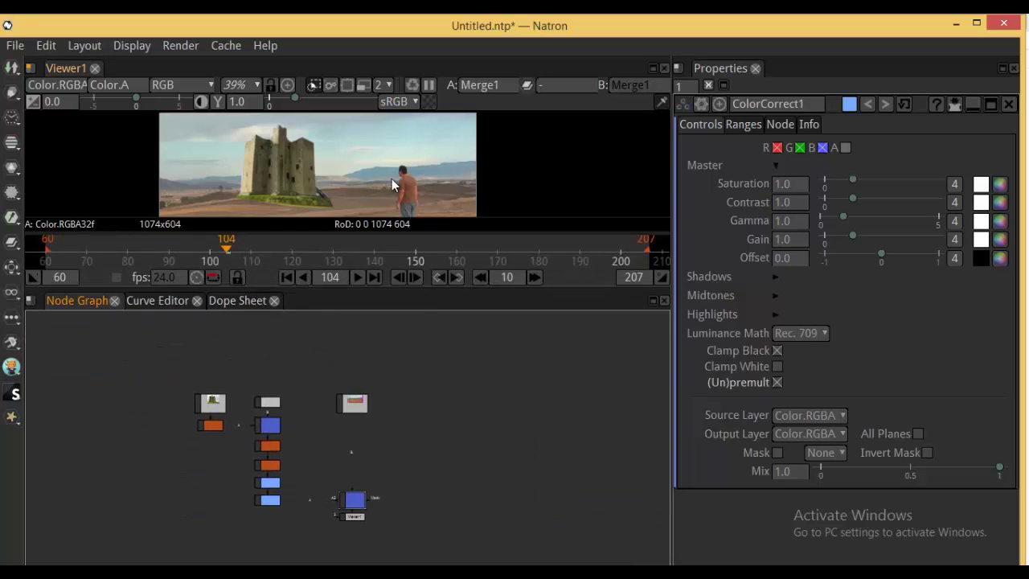
scroll(367, 183, "up", 2)
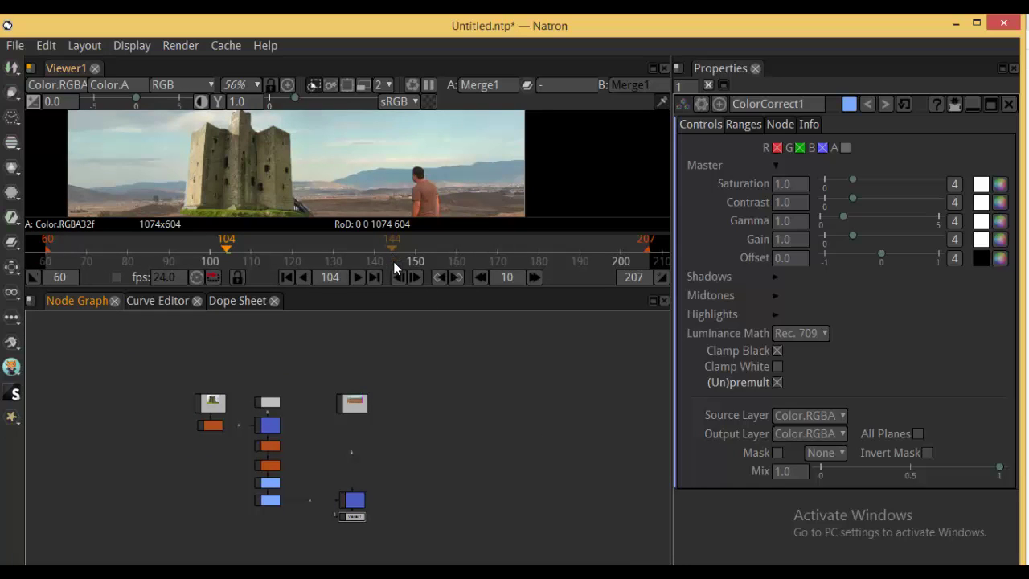
left_click_drag(385, 289, 391, 342)
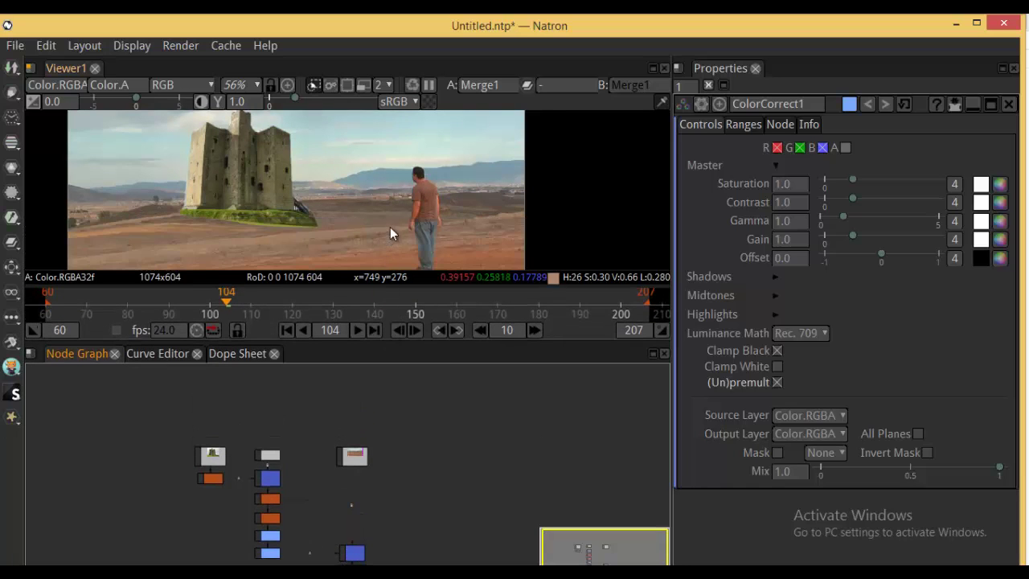
left_click_drag(390, 227, 434, 260)
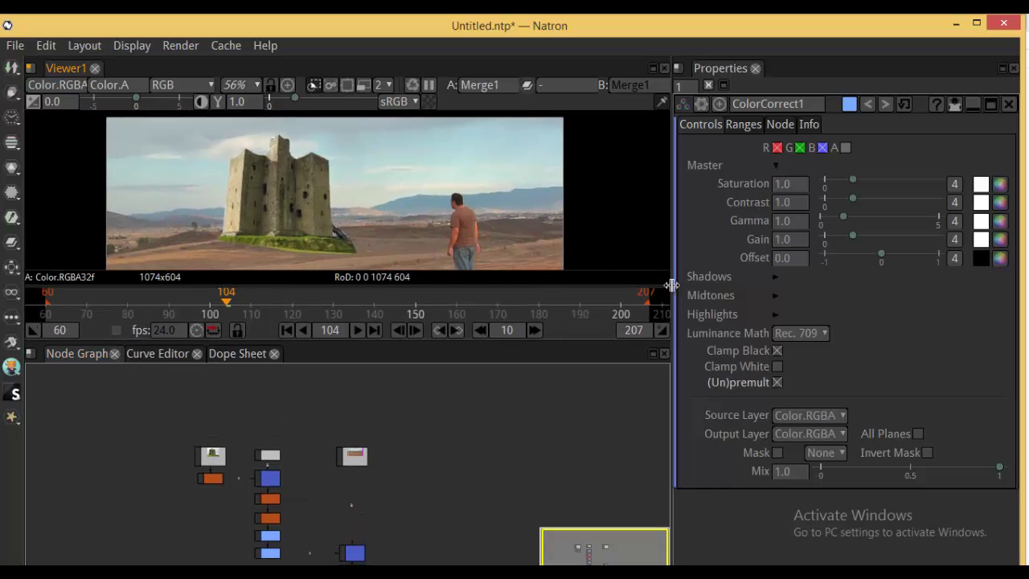
left_click(775, 296)
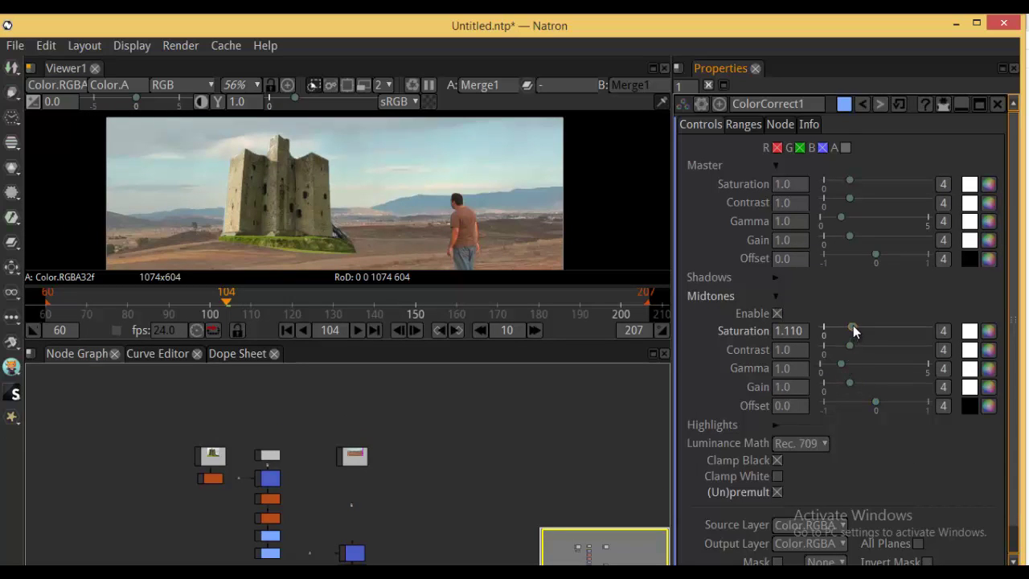
mouse_move(855, 332)
left_mouse_down()
mouse_move(875, 329)
mouse_move(847, 327)
left_mouse_up()
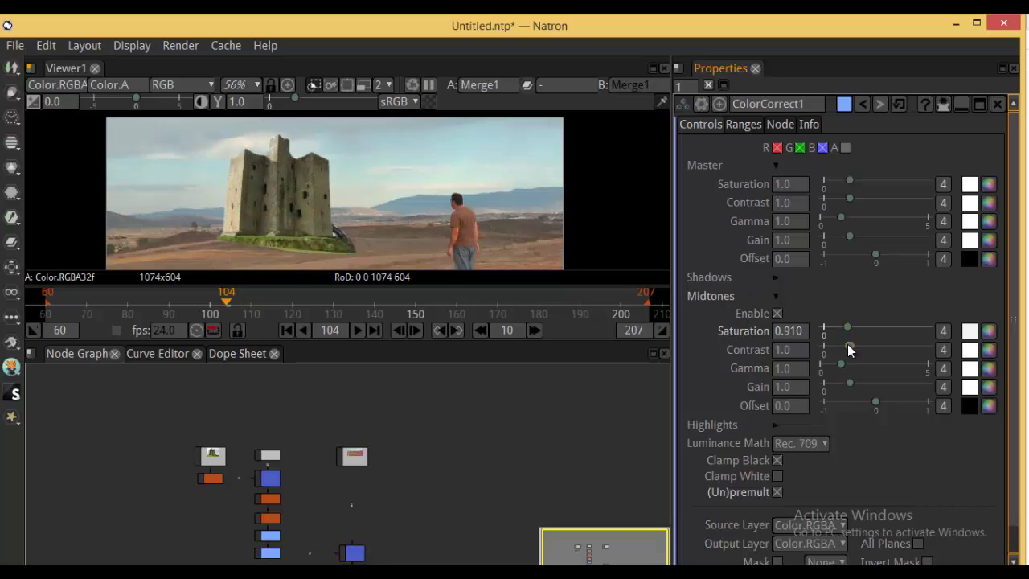
mouse_move(850, 346)
left_mouse_down()
mouse_move(863, 349)
mouse_move(838, 347)
mouse_move(850, 342)
mouse_move(849, 368)
mouse_move(858, 368)
mouse_move(833, 355)
mouse_move(845, 361)
left_mouse_up()
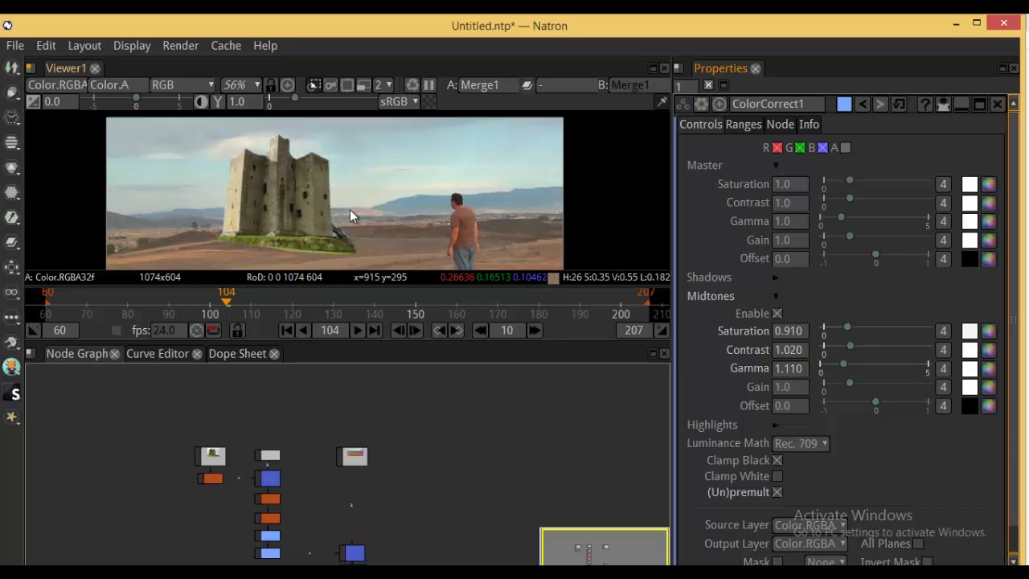
scroll(354, 213, "down", 2)
left_click_drag(360, 190, 360, 187)
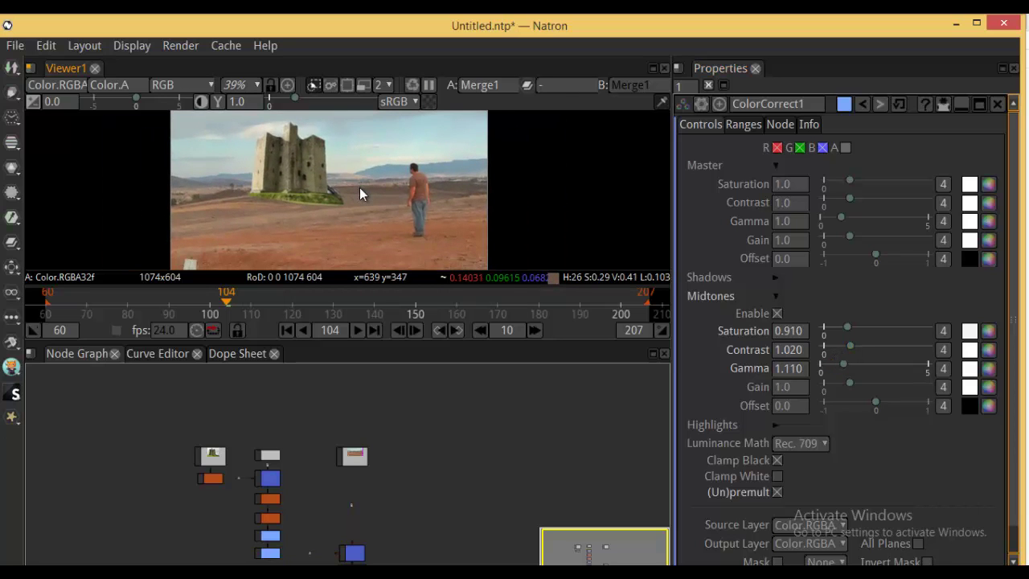
- Move Viewer1 lower in the node graph and insert a ColorLookup node after ColorCorrect1
left_click_drag(422, 540, 407, 448)
scroll(407, 448, "up", 2)
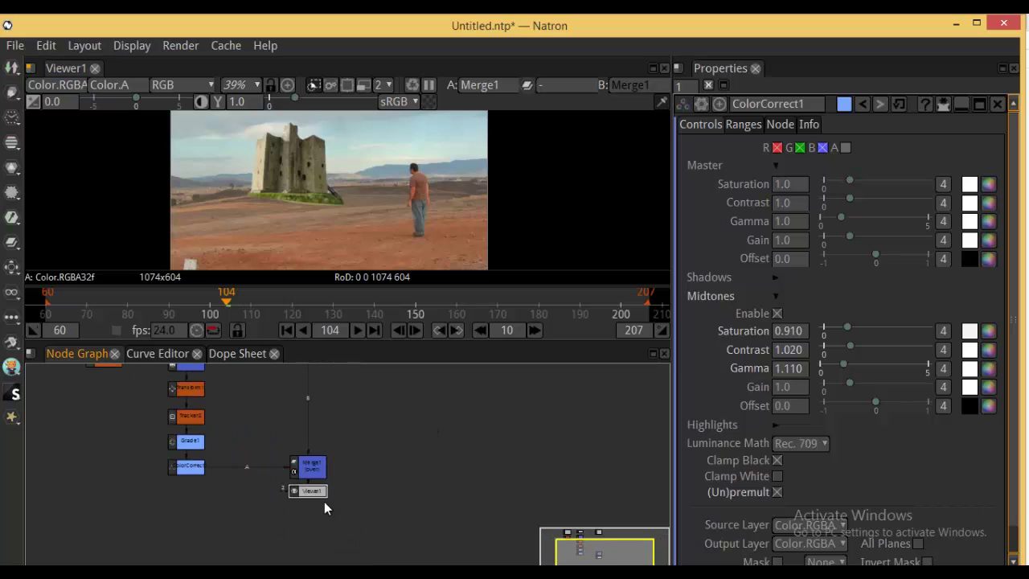
left_click_drag(314, 507, 311, 545)
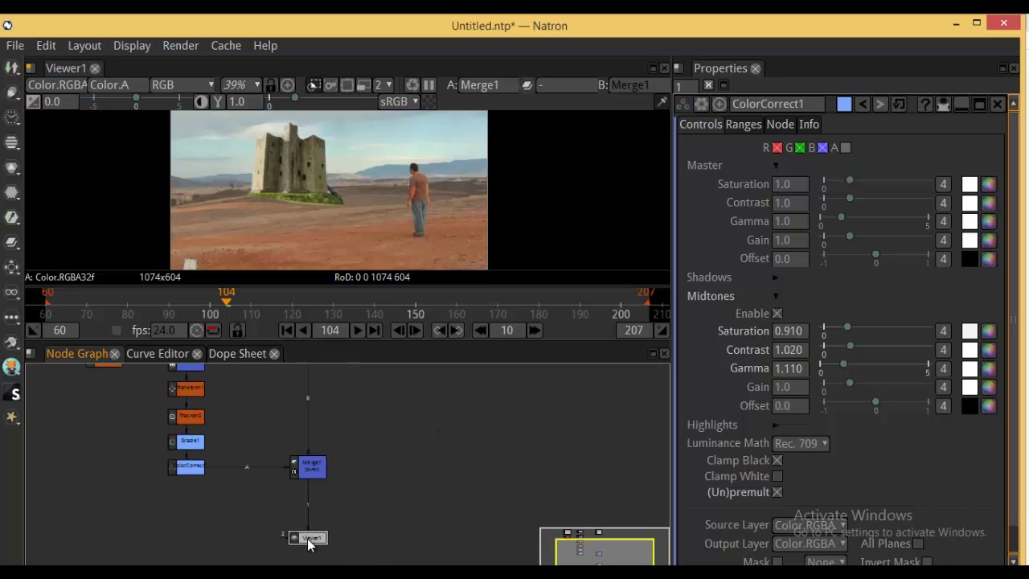
left_click_drag(277, 515, 320, 512)
scroll(266, 488, "up", 1)
left_click(230, 465)
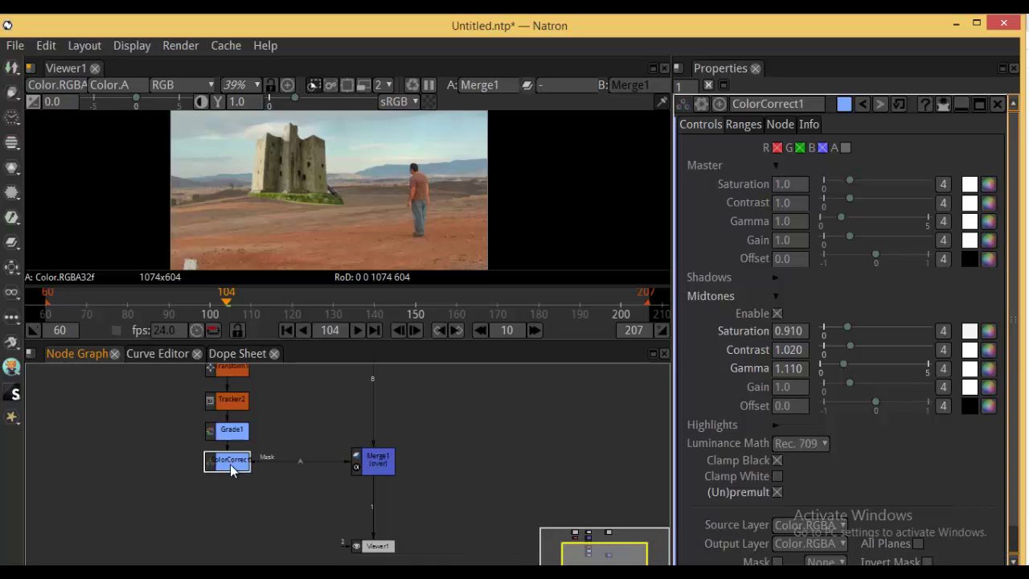
left_click(8, 143)
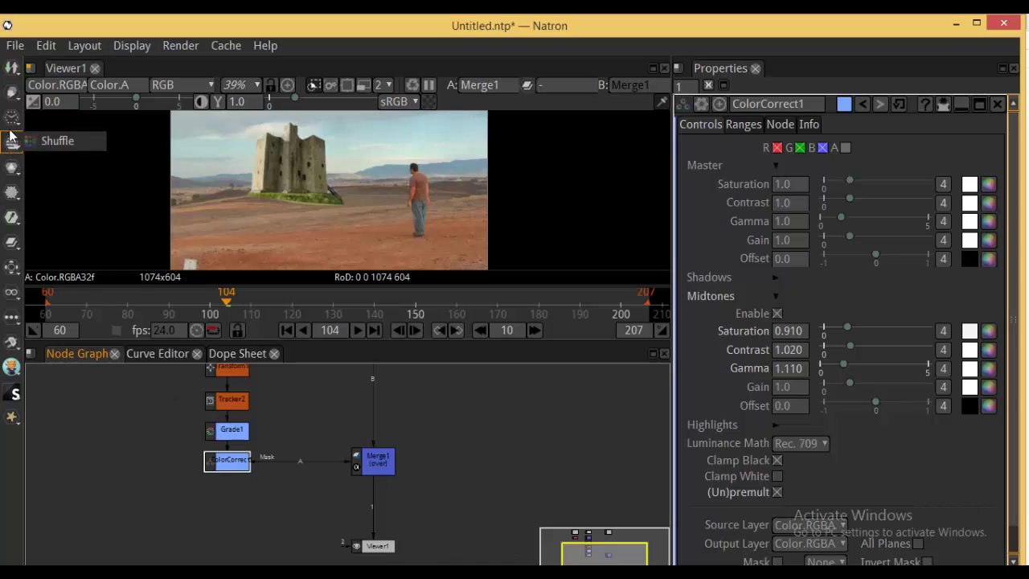
mouse_move(8, 173)
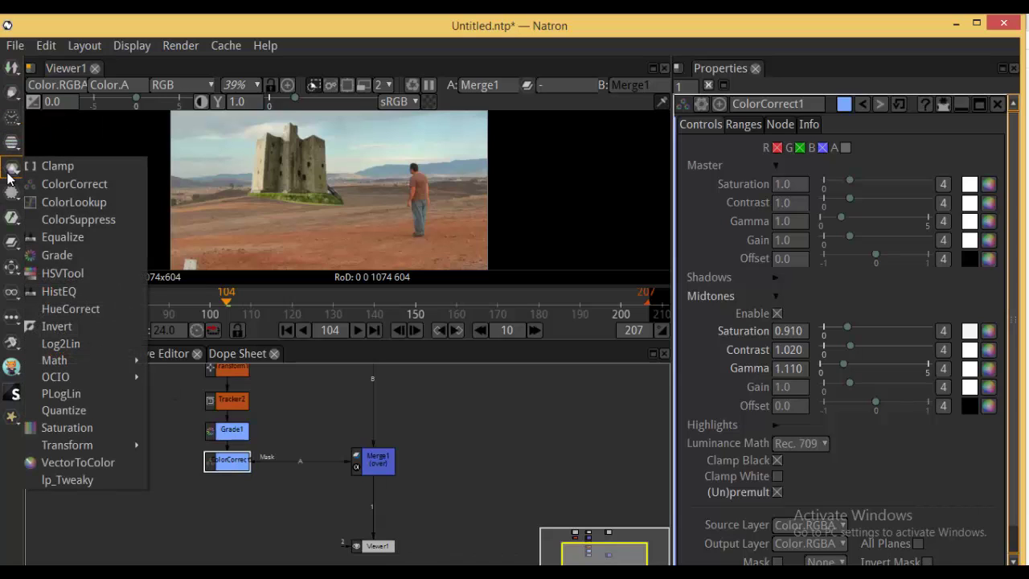
left_click(74, 203)
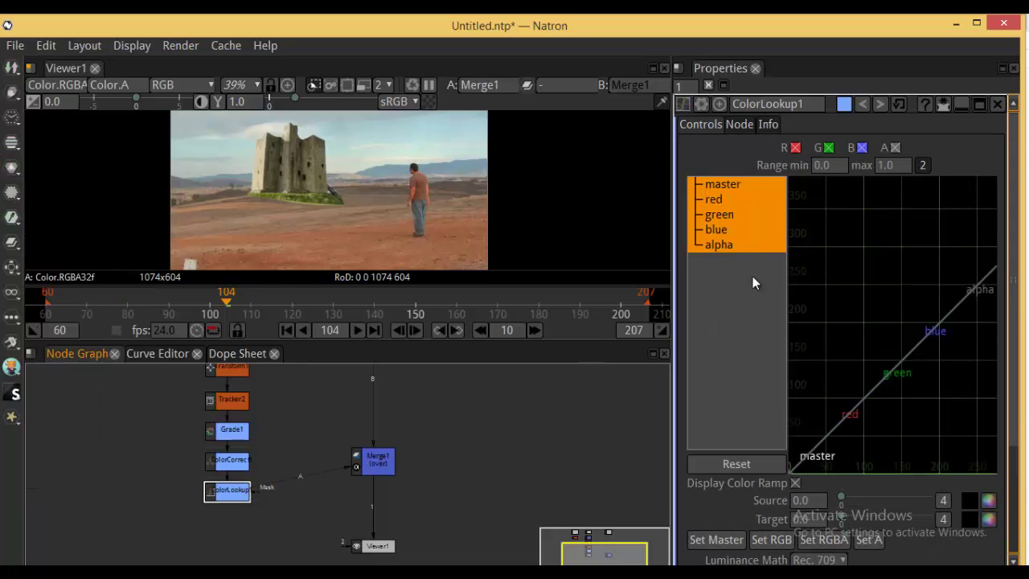
- In ColorLookup1, bow the red curve upward with a start slope of 1.721 and move the blue curve's start point to about x -0.044, y -0.031
left_click(716, 198)
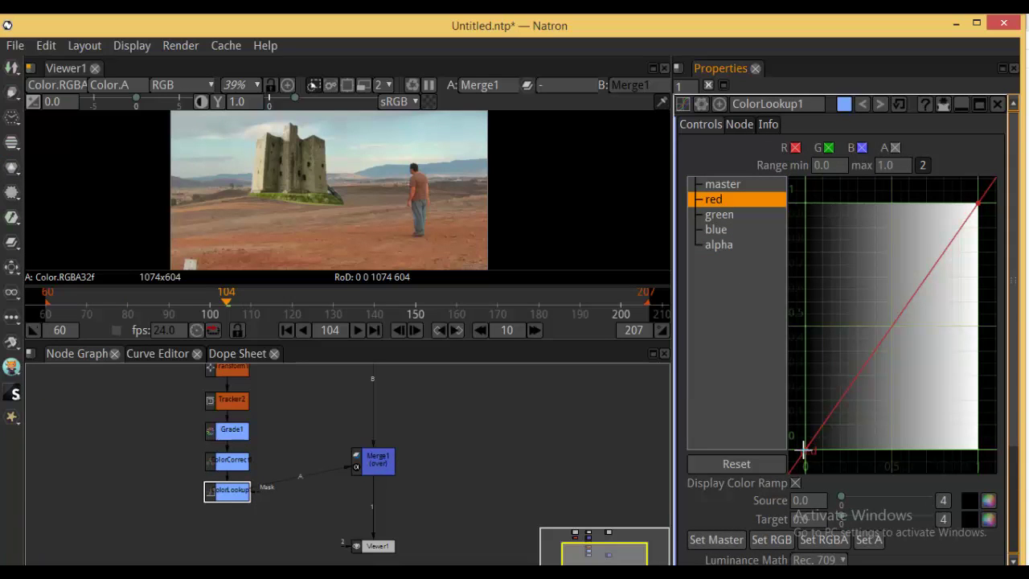
left_click_drag(819, 422, 824, 403)
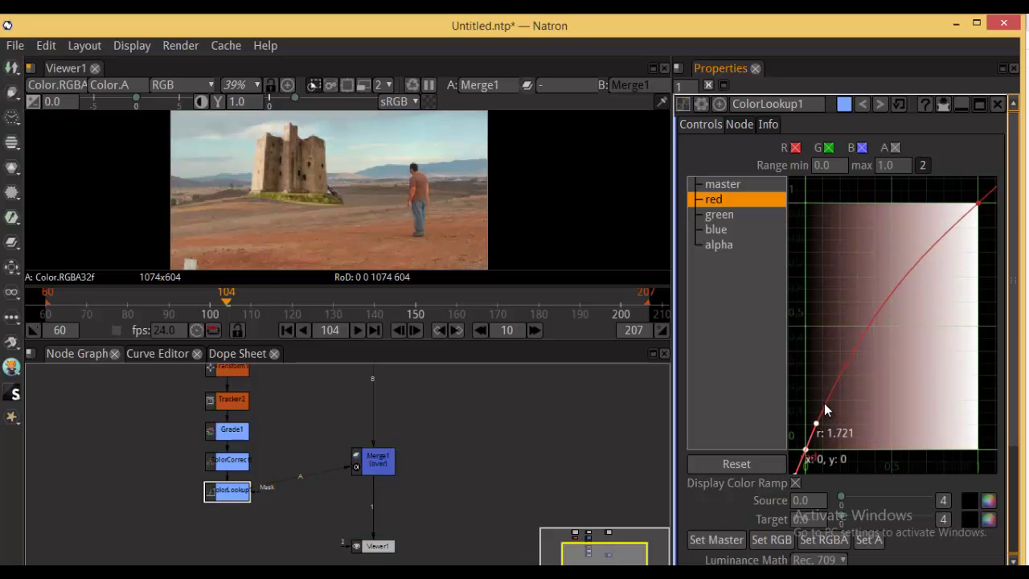
left_click_drag(394, 198, 378, 190)
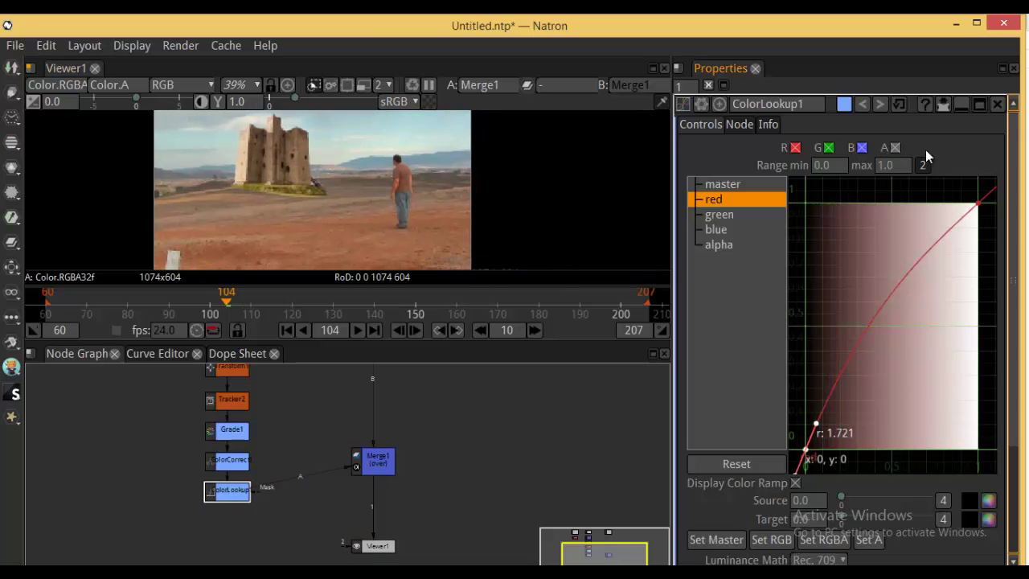
left_click(727, 231)
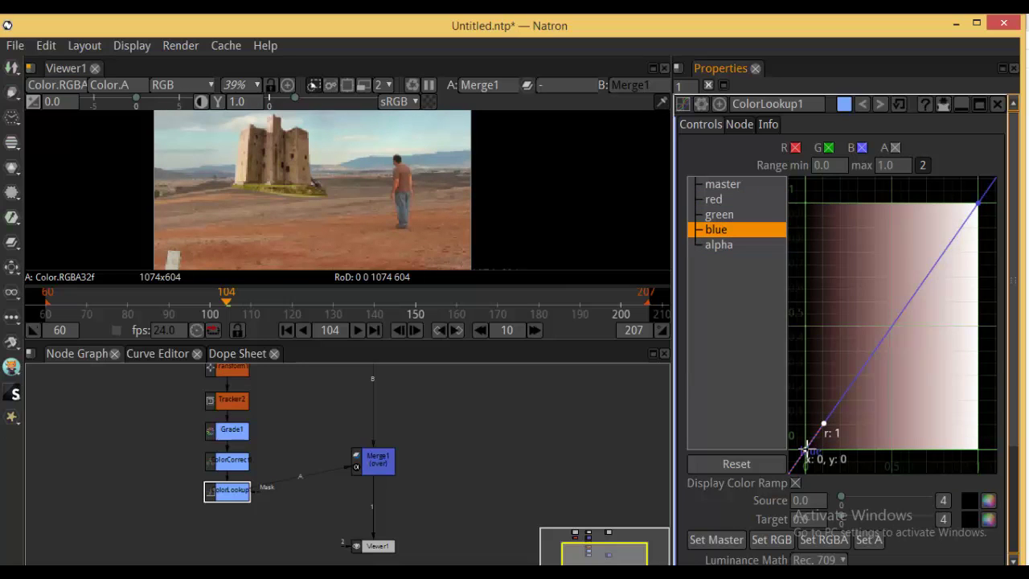
mouse_move(805, 447)
left_mouse_down()
mouse_move(804, 425)
mouse_move(797, 457)
left_mouse_up()
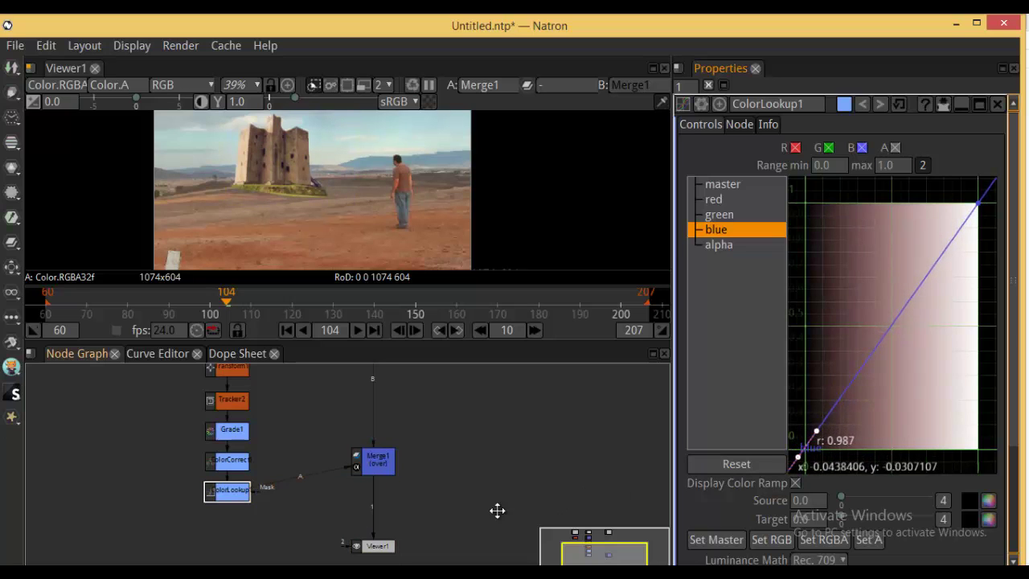
- Move Viewer1 and Merge1 lower in the node graph so that Merge1 lines up with ColorLookup1
left_click_drag(498, 511, 469, 432)
left_click_drag(362, 471, 357, 507)
left_click_drag(353, 387, 356, 427)
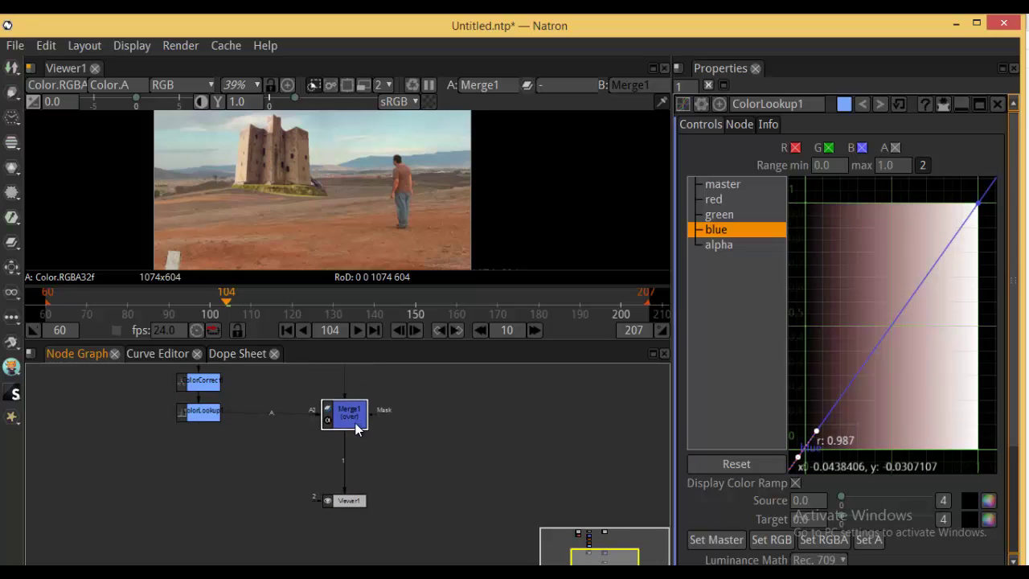
- Insert a ColorLookup node between Merge1 and Viewer1 to grade the whole composite, instead of a ColorCorrect node
key("c")
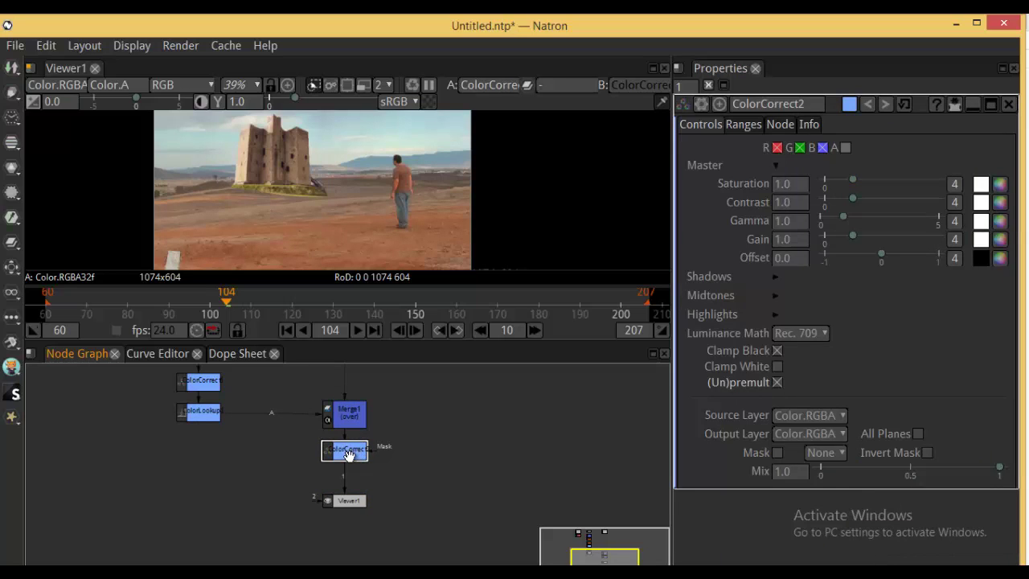
key("Delete")
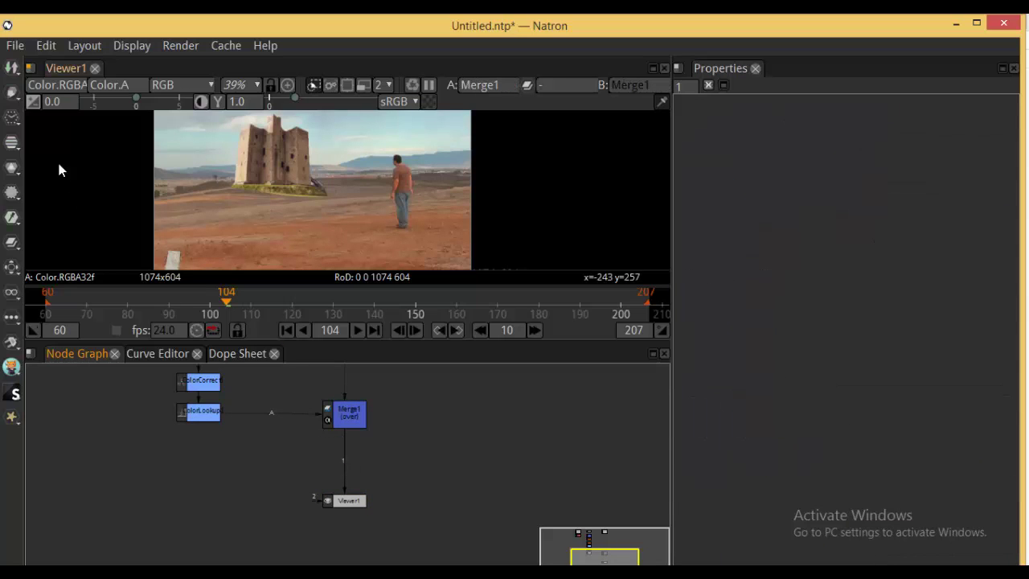
left_click(13, 166)
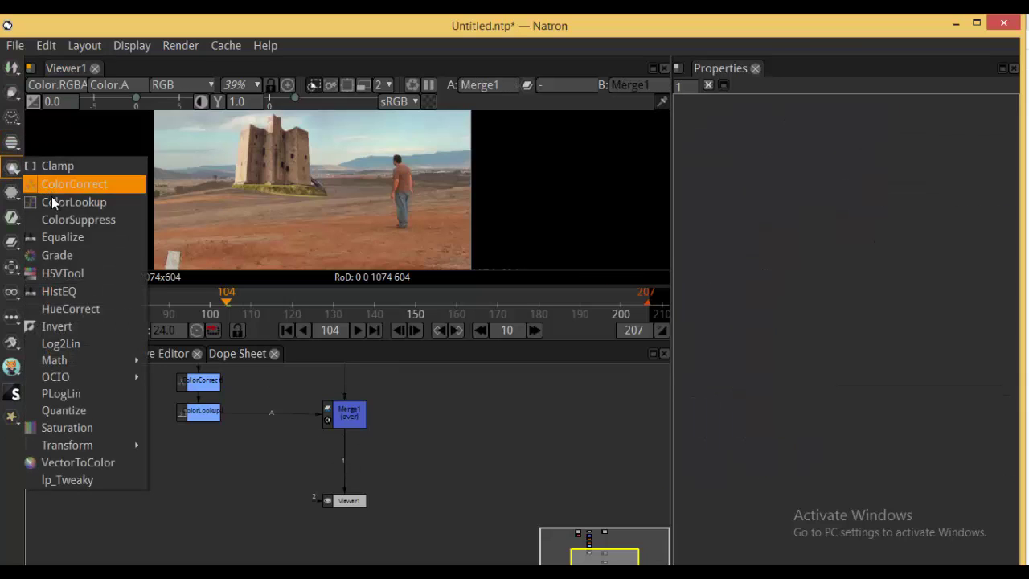
left_click(52, 203)
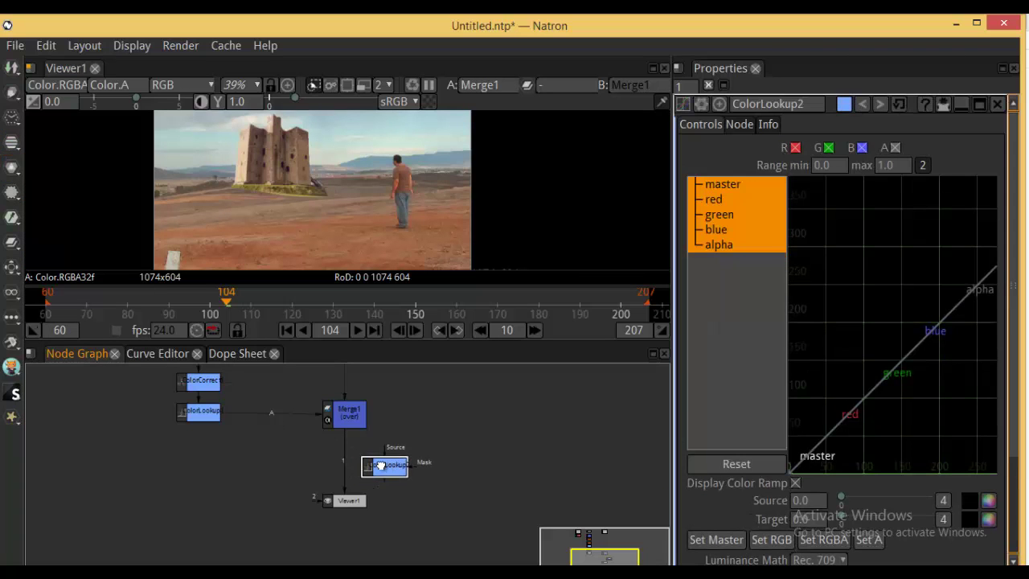
mouse_move(381, 467)
left_mouse_down()
mouse_move(347, 464)
mouse_move(369, 456)
left_mouse_up()
- In ColorLookup2, raise the blue curve's start point to about x 0.026, y 0.083 and lower its end point at x 1
left_click(718, 245)
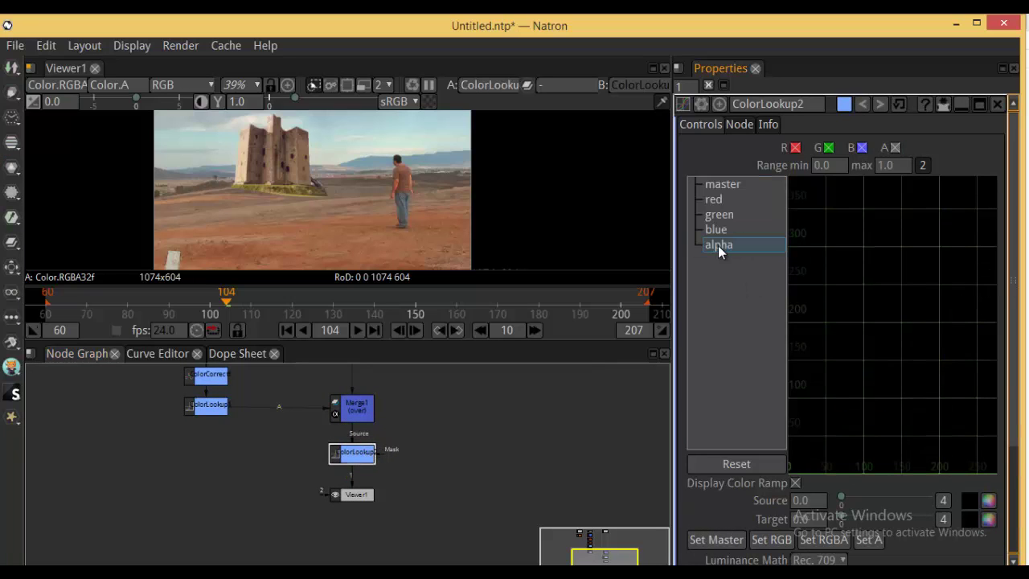
left_click(716, 230)
left_click_drag(803, 450, 799, 421)
left_click_drag(978, 199, 956, 207)
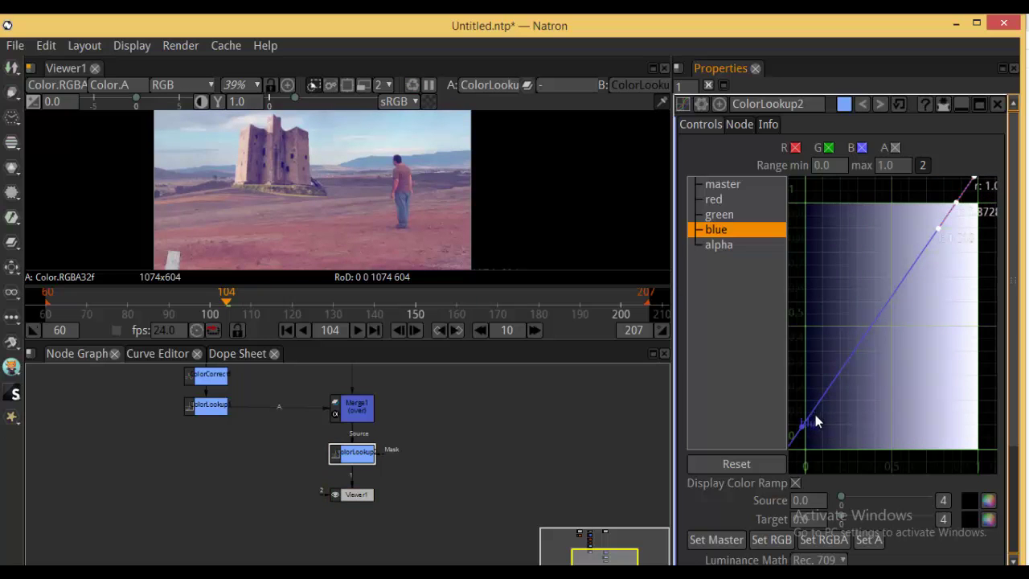
mouse_move(800, 428)
left_mouse_down()
mouse_move(811, 448)
mouse_move(832, 447)
mouse_move(815, 452)
mouse_move(811, 429)
left_mouse_up()
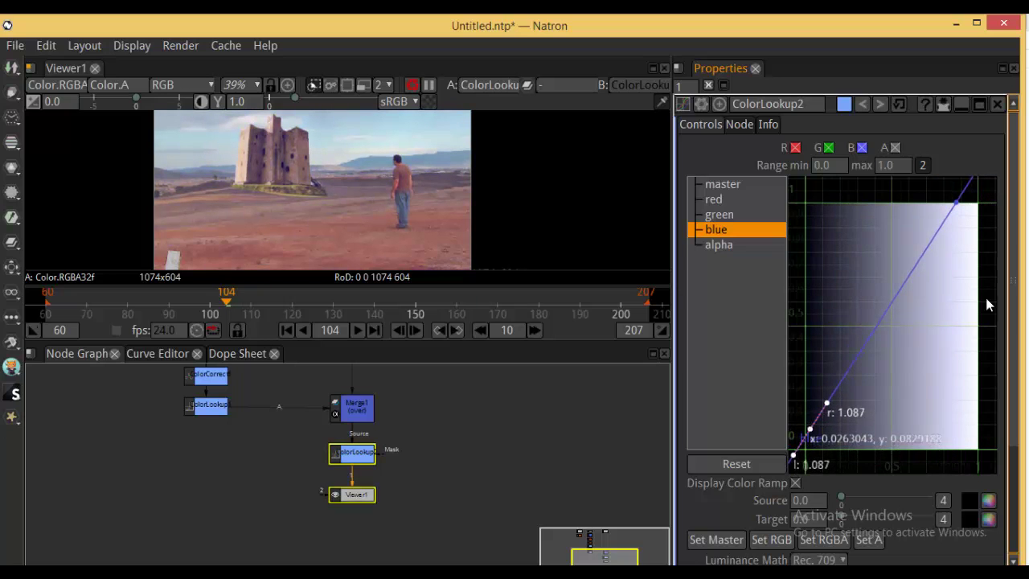
left_click_drag(955, 204, 980, 268)
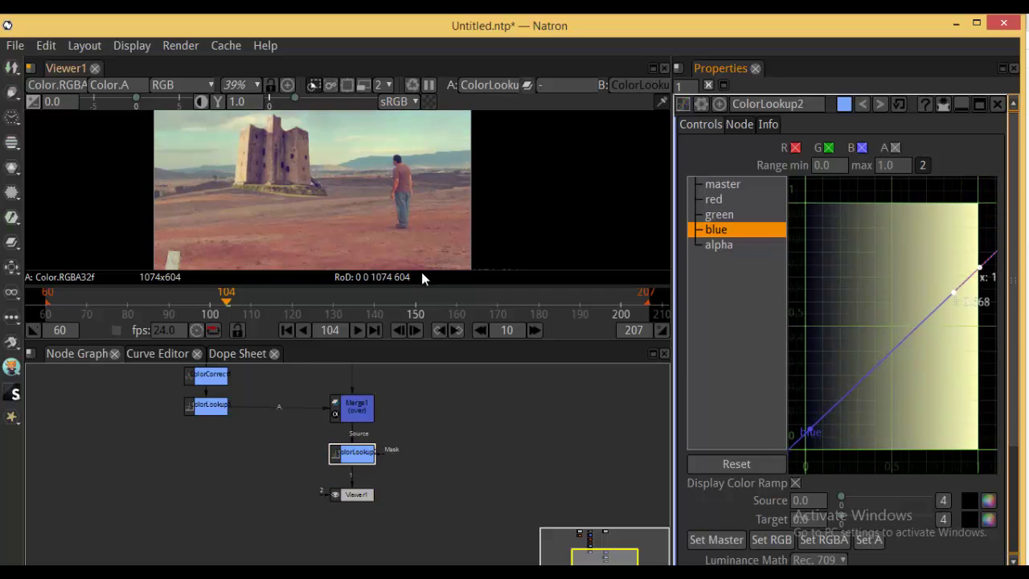
left_click_drag(367, 213, 347, 234)
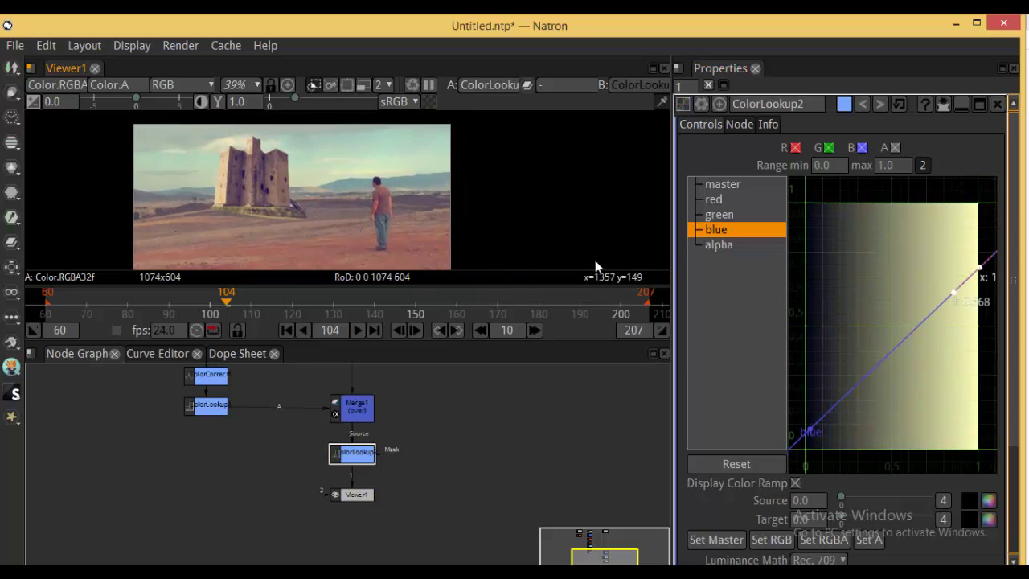
- Steepen the red curve in ColorLookup2 by moving its start point to about x 0.09 and its end point to about x 0.8
left_click(718, 202)
mouse_move(805, 447)
left_mouse_down()
mouse_move(803, 427)
mouse_move(820, 444)
left_mouse_up()
left_click_drag(976, 201, 942, 200)
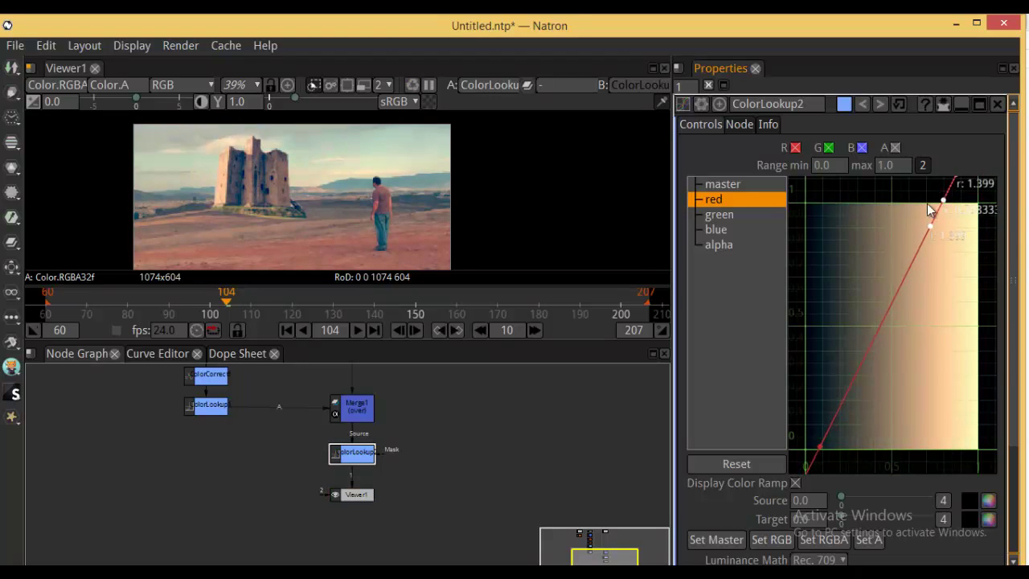
- Play the graded composite from frame 104 to review the castle and the overall color look
scroll(467, 195, "down", 2)
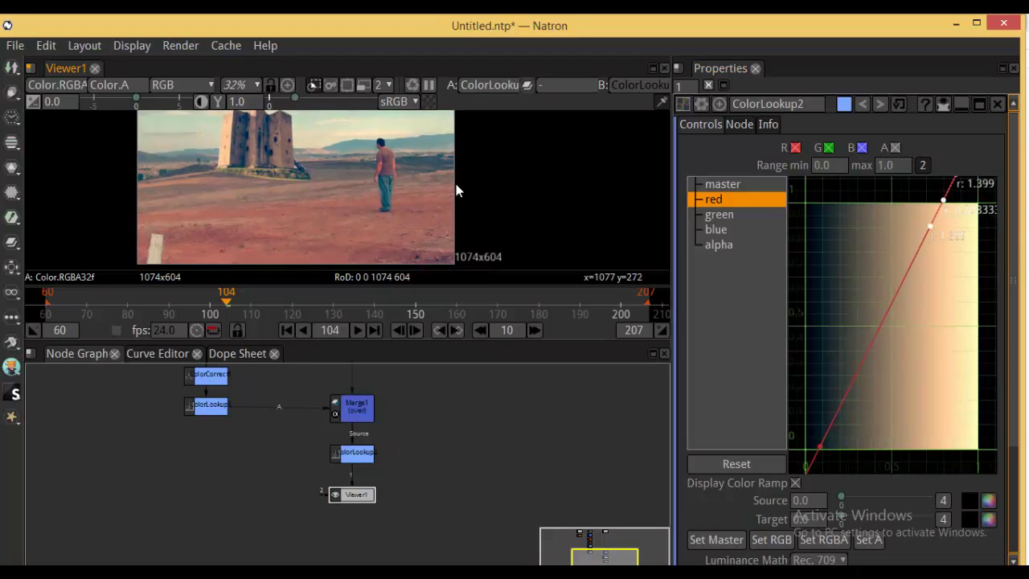
left_click(359, 330)
key("ctrl+z")
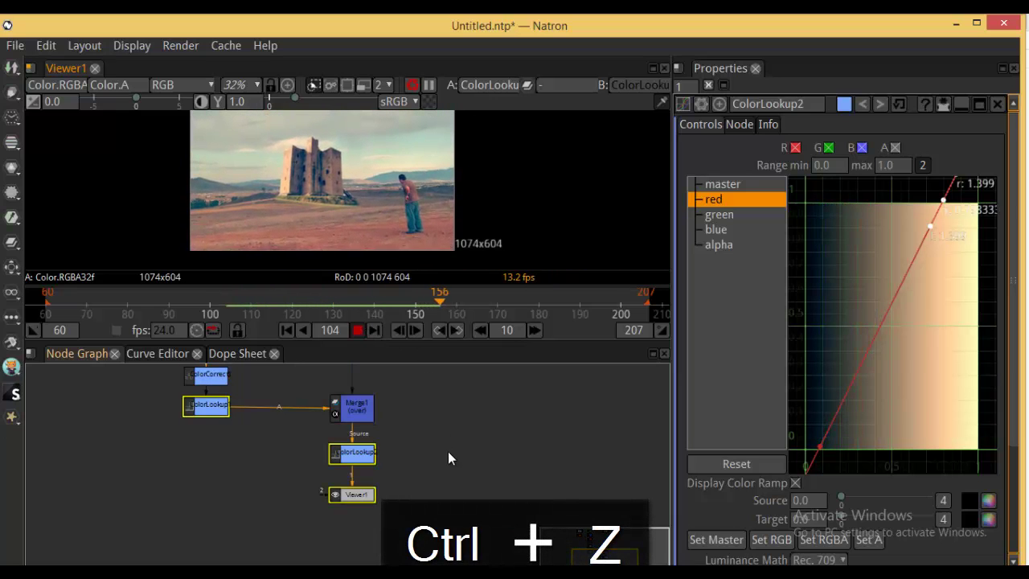
left_click_drag(430, 369, 396, 485)
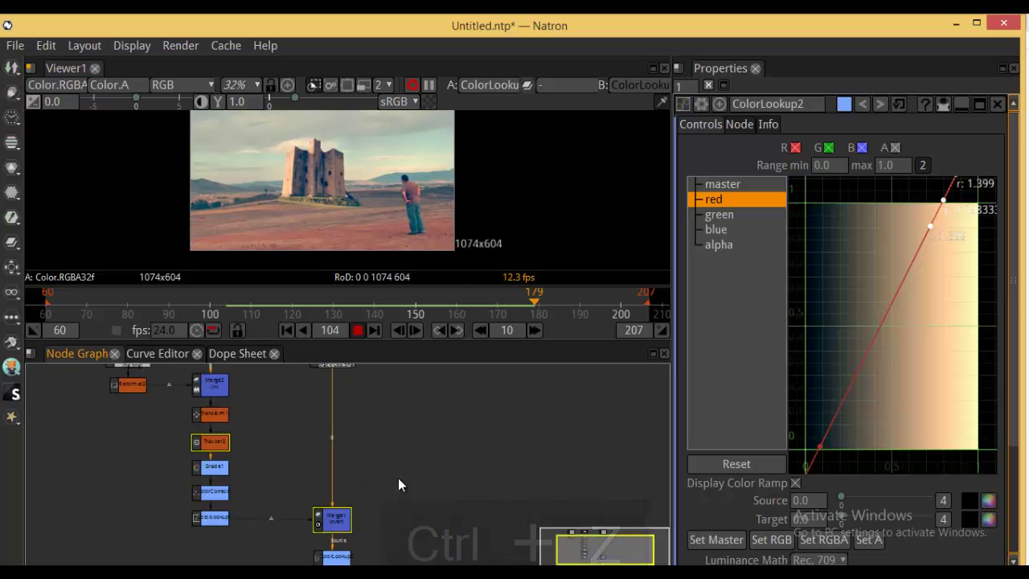